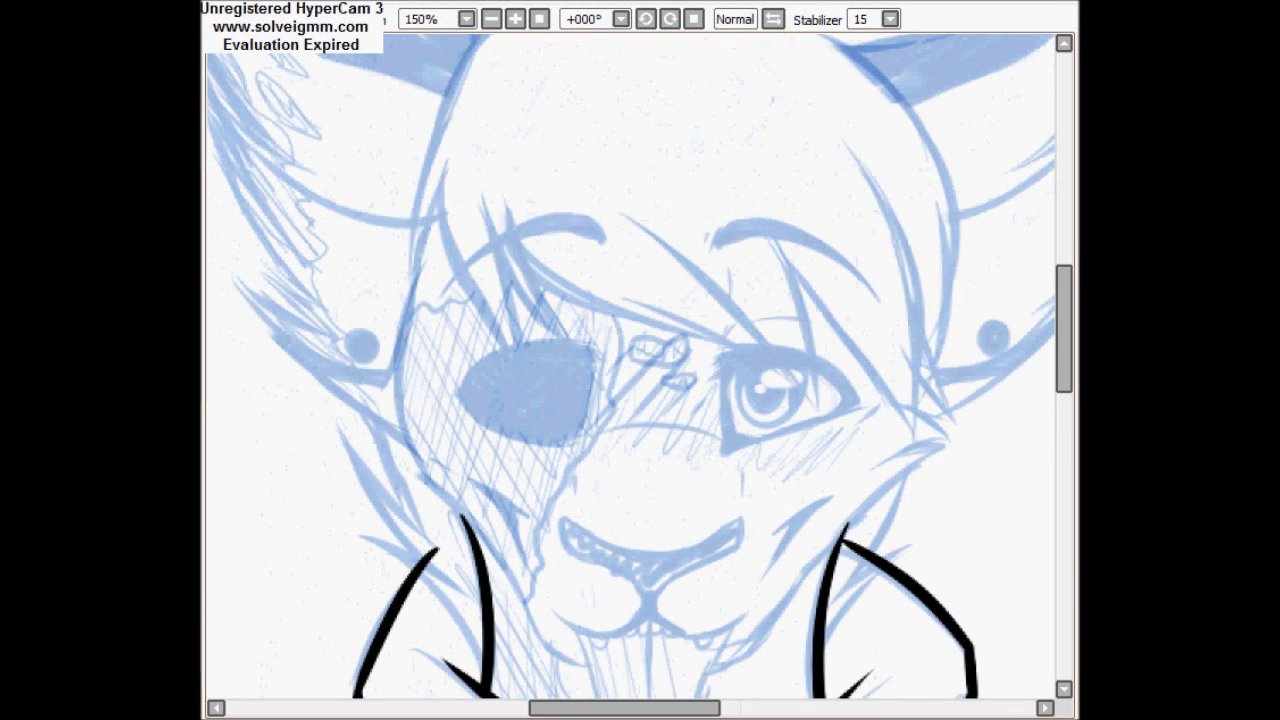
Ink the sides of the face in black and add jagged fur spikes to the right cheek.
{"action": "scroll", "coordinate": [428, 470], "scroll_direction": "down", "scroll_amount": 1}
{"action": "scroll", "coordinate": [451, 436], "scroll_direction": "up", "scroll_amount": 2}
{"action": "left_click_drag", "start_coordinate": [400, 240], "coordinate": [766, 537]}
{"action": "left_click_drag", "start_coordinate": [543, 428], "coordinate": [977, 131]}
{"action": "left_click_drag", "start_coordinate": [891, 400], "coordinate": [891, 453]}
{"action": "left_click_drag", "start_coordinate": [900, 177], "coordinate": [990, 430]}
{"action": "left_click_drag", "start_coordinate": [829, 309], "coordinate": [990, 430]}
{"action": "left_click_drag", "start_coordinate": [858, 215], "coordinate": [1010, 400]}
{"action": "left_click_drag", "start_coordinate": [630, 707], "coordinate": [638, 709]}
{"action": "key", "text": "ctrl+z"}
{"action": "key", "text": "ctrl+z"}
{"action": "key", "text": "ctrl+z"}
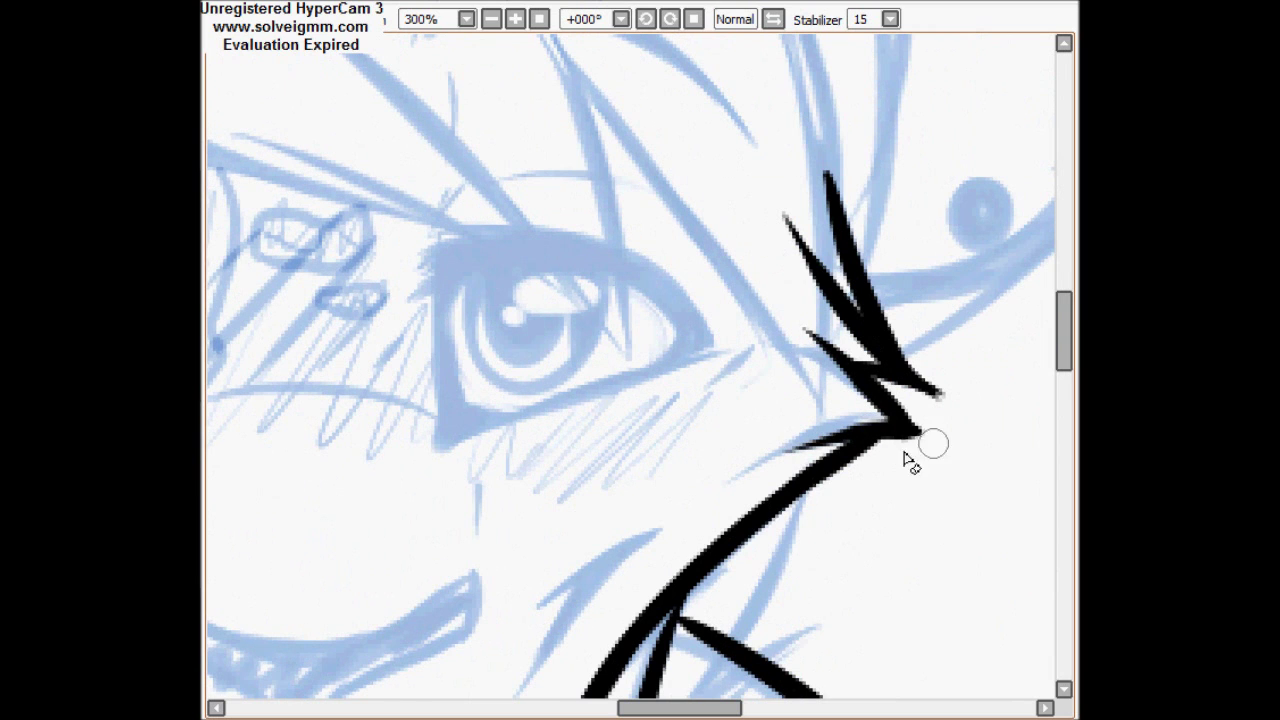
Ink the right side of the jaw and the left half of the curved lip line below the nose.
{"action": "left_click_drag", "start_coordinate": [800, 234], "coordinate": [1057, 1]}
{"action": "left_click_drag", "start_coordinate": [725, 360], "coordinate": [600, 358]}
{"action": "left_click_drag", "start_coordinate": [600, 358], "coordinate": [400, 389]}
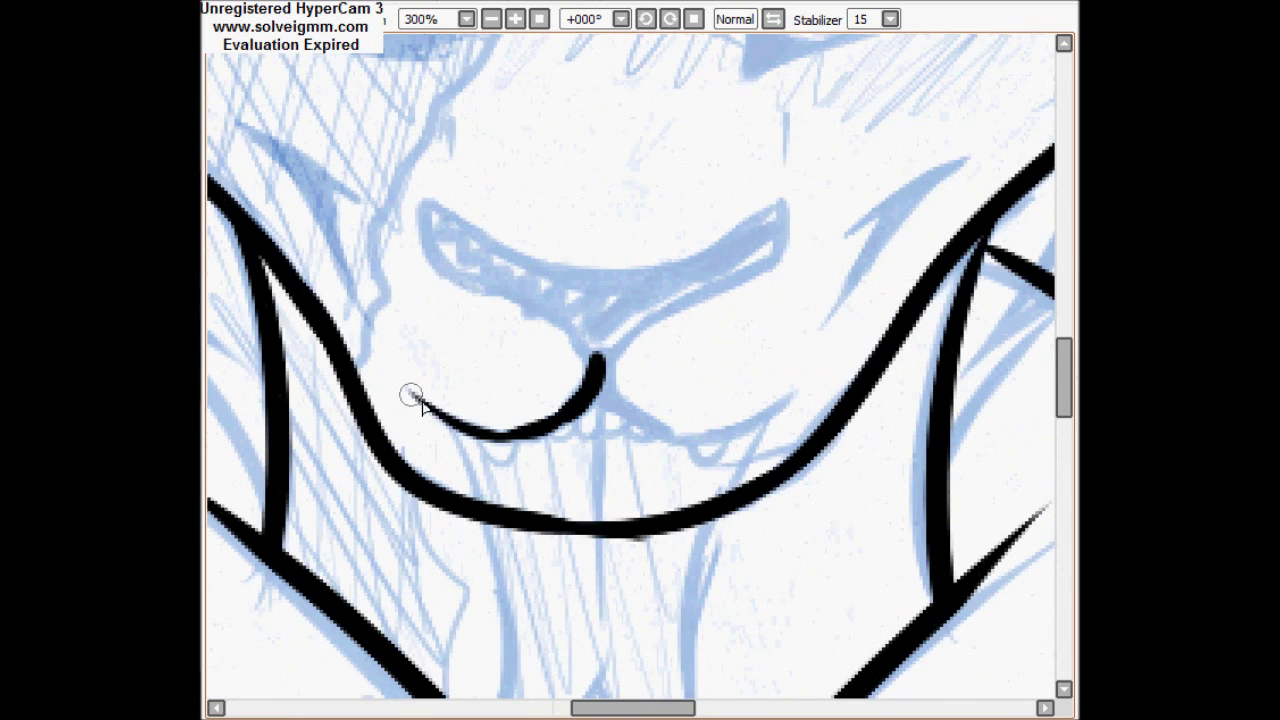
Ink the forked, tapered marks on both cheeks and the right half of the lip line.
{"action": "left_click_drag", "start_coordinate": [286, 171], "coordinate": [355, 310]}
{"action": "left_click_drag", "start_coordinate": [237, 122], "coordinate": [370, 232]}
{"action": "key", "text": "ctrl+z"}
{"action": "key", "text": "ctrl+y"}
{"action": "key", "text": "ctrl+z"}
{"action": "left_click_drag", "start_coordinate": [818, 345], "coordinate": [957, 163]}
{"action": "left_click_drag", "start_coordinate": [838, 250], "coordinate": [897, 180]}
{"action": "key", "text": "ctrl+z"}
{"action": "mouse_move", "coordinate": [598, 355]}
{"action": "left_mouse_down"}
{"action": "mouse_move", "coordinate": [610, 405]}
{"action": "mouse_move", "coordinate": [800, 383]}
{"action": "left_mouse_up"}
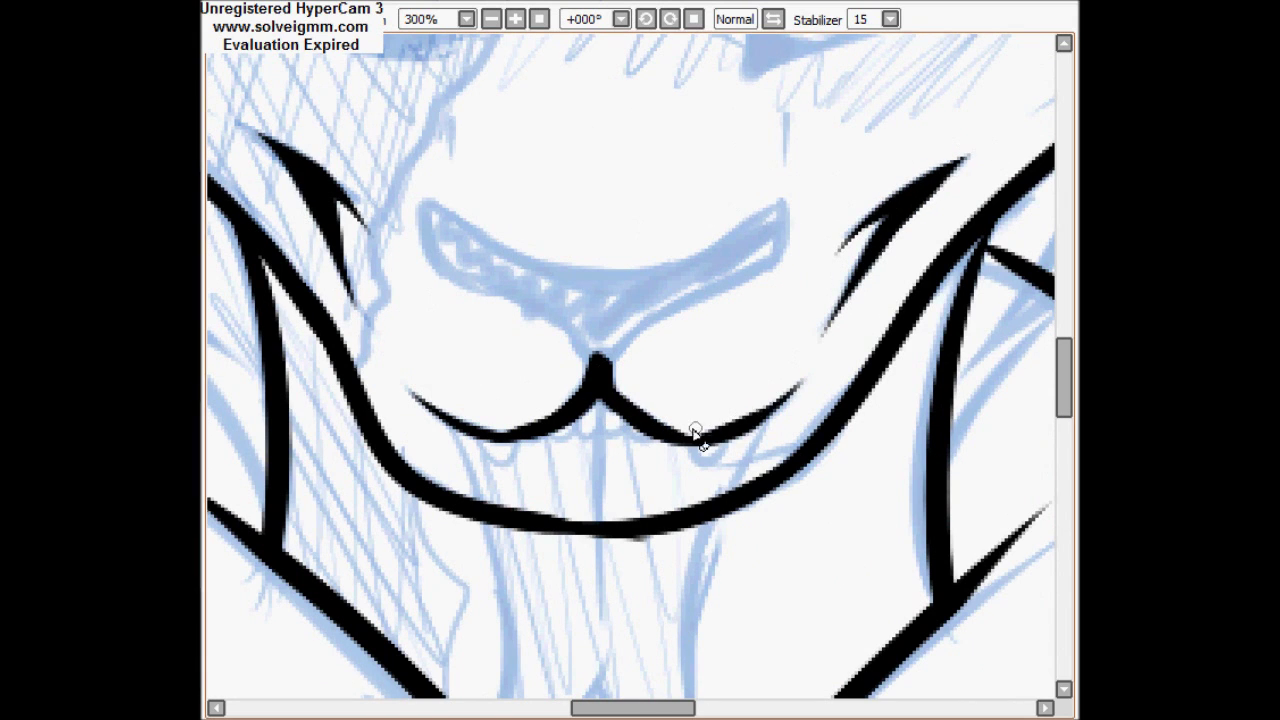
Ink the small teeth along the underside of the lip line.
{"action": "left_click_drag", "start_coordinate": [588, 412], "coordinate": [598, 438]}
{"action": "mouse_move", "coordinate": [612, 412]}
{"action": "left_mouse_down"}
{"action": "mouse_move", "coordinate": [624, 436]}
{"action": "mouse_move", "coordinate": [574, 442]}
{"action": "left_mouse_up"}
{"action": "left_click_drag", "start_coordinate": [630, 420], "coordinate": [646, 442]}
{"action": "left_click_drag", "start_coordinate": [696, 440], "coordinate": [712, 466]}
Ink both sides of the long tongue hanging from the mouth and give it a forked tip.
{"action": "scroll", "coordinate": [600, 400], "scroll_direction": "down", "scroll_amount": 3}
{"action": "left_click_drag", "start_coordinate": [445, 208], "coordinate": [480, 555]}
{"action": "left_click_drag", "start_coordinate": [625, 430], "coordinate": [405, 645]}
{"action": "key", "text": "ctrl+z"}
{"action": "left_click_drag", "start_coordinate": [740, 232], "coordinate": [700, 630]}
{"action": "left_click_drag", "start_coordinate": [625, 430], "coordinate": [405, 645]}
{"action": "mouse_move", "coordinate": [600, 490]}
{"action": "left_mouse_down"}
{"action": "mouse_move", "coordinate": [686, 623]}
{"action": "mouse_move", "coordinate": [720, 650]}
{"action": "left_mouse_up"}
{"action": "mouse_move", "coordinate": [728, 645]}
{"action": "left_mouse_down"}
{"action": "mouse_move", "coordinate": [766, 689]}
{"action": "mouse_move", "coordinate": [725, 655]}
{"action": "left_mouse_up"}
{"action": "left_click_drag", "start_coordinate": [440, 590], "coordinate": [406, 629]}
Draw the tongue's tapered centre line, refine the notch of its fork and erase the chin line crossing it.
{"action": "left_click_drag", "start_coordinate": [625, 430], "coordinate": [620, 452]}
{"action": "left_click_drag", "start_coordinate": [600, 205], "coordinate": [595, 430]}
{"action": "left_click_drag", "start_coordinate": [505, 316], "coordinate": [706, 320]}
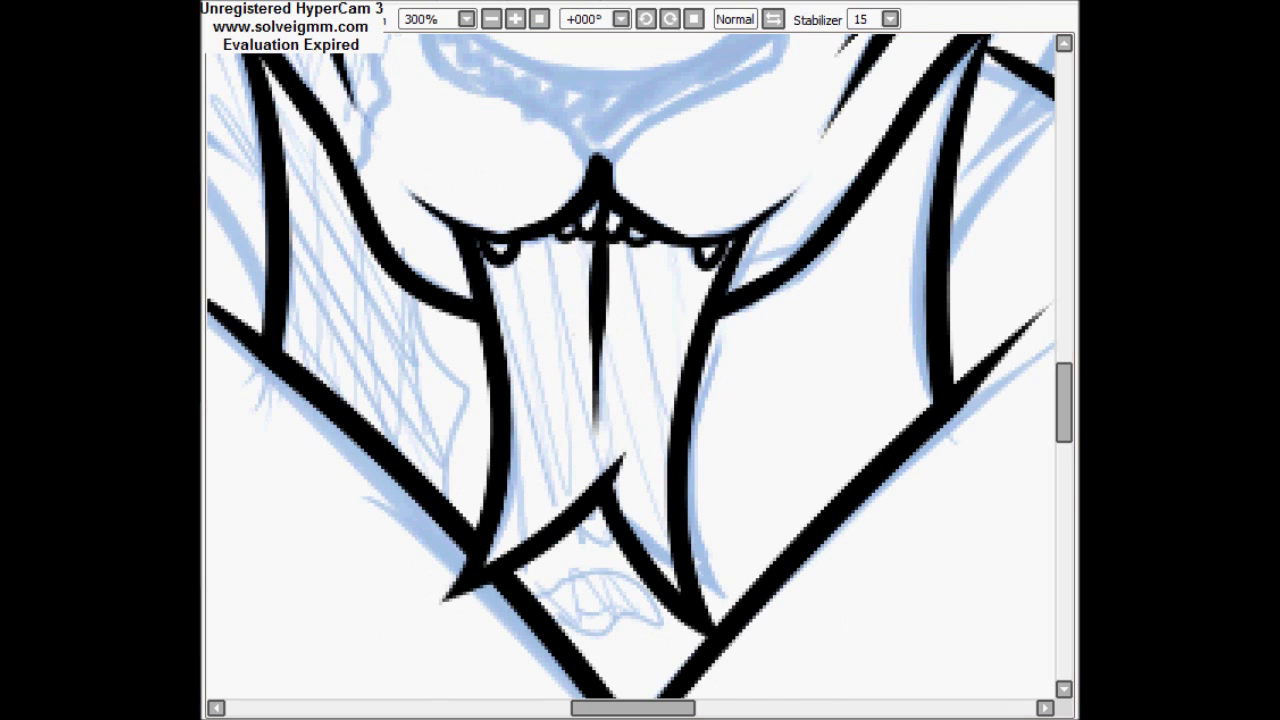
{"action": "scroll", "coordinate": [580, 408], "scroll_direction": "up", "scroll_amount": 3}
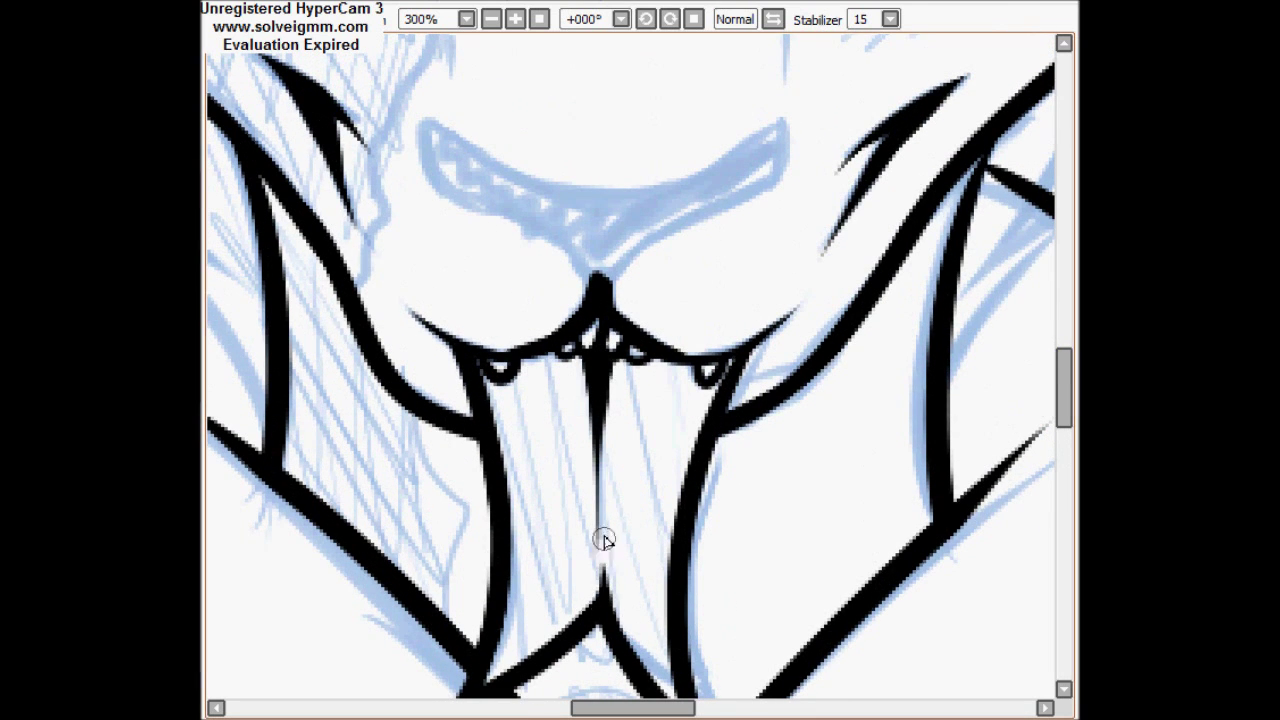
{"action": "left_click_drag", "start_coordinate": [600, 400], "coordinate": [600, 556]}
Ink the nose as a solid black shape and draw the thick, tapered left eyebrow.
{"action": "scroll", "coordinate": [600, 548], "scroll_direction": "up", "scroll_amount": 8}
{"action": "mouse_move", "coordinate": [428, 460]}
{"action": "left_mouse_down"}
{"action": "mouse_move", "coordinate": [477, 537]}
{"action": "mouse_move", "coordinate": [663, 571]}
{"action": "mouse_move", "coordinate": [744, 510]}
{"action": "mouse_move", "coordinate": [580, 557]}
{"action": "left_mouse_up"}
{"action": "scroll", "coordinate": [1063, 380], "scroll_direction": "down", "scroll_amount": 3}
{"action": "scroll", "coordinate": [529, 380], "scroll_direction": "up", "scroll_amount": 8}
{"action": "scroll", "coordinate": [529, 380], "scroll_direction": "left", "scroll_amount": 3}
{"action": "mouse_move", "coordinate": [757, 386]}
{"action": "left_mouse_down"}
{"action": "mouse_move", "coordinate": [529, 380]}
{"action": "mouse_move", "coordinate": [420, 505]}
{"action": "left_mouse_up"}
{"action": "left_click_drag", "start_coordinate": [590, 395], "coordinate": [503, 434]}
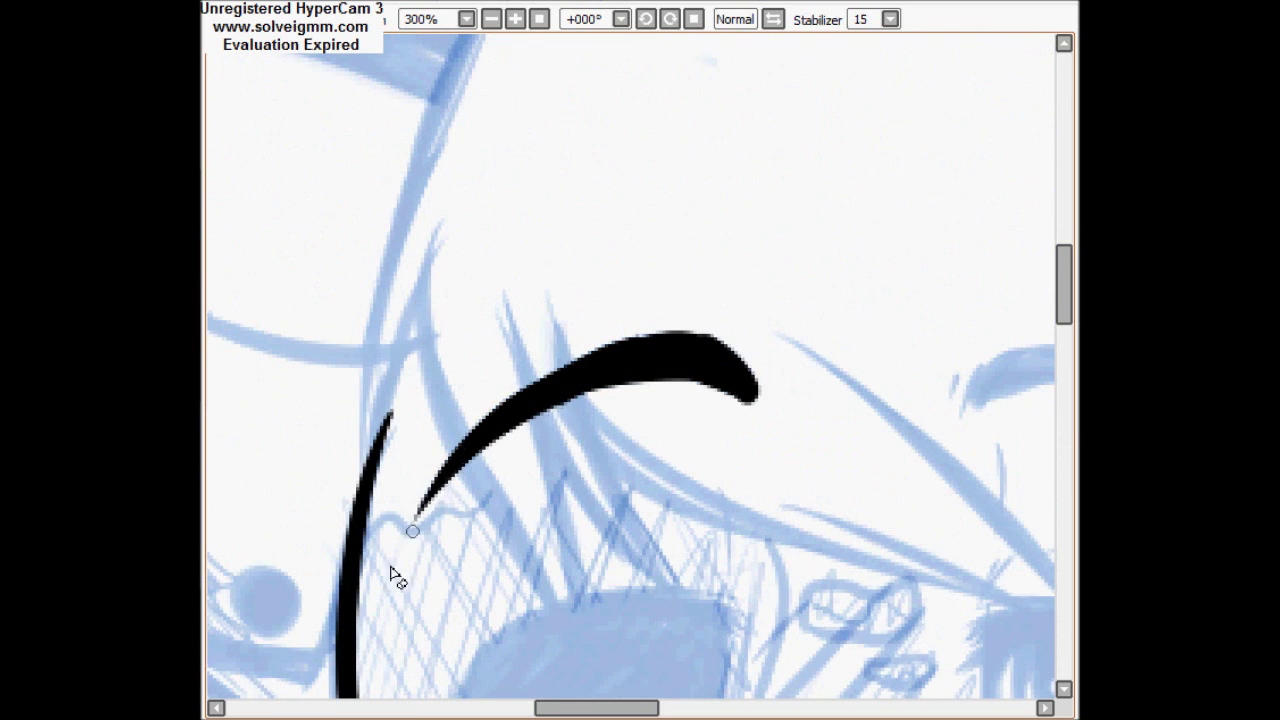
Select the inked left eyebrow, copy it and place a mirrored duplicate over the right eye.
{"action": "scroll", "coordinate": [747, 545], "scroll_direction": "right", "scroll_amount": 5}
{"action": "scroll", "coordinate": [747, 545], "scroll_direction": "left", "scroll_amount": 5}
{"action": "left_click_drag", "start_coordinate": [747, 545], "coordinate": [740, 550]}
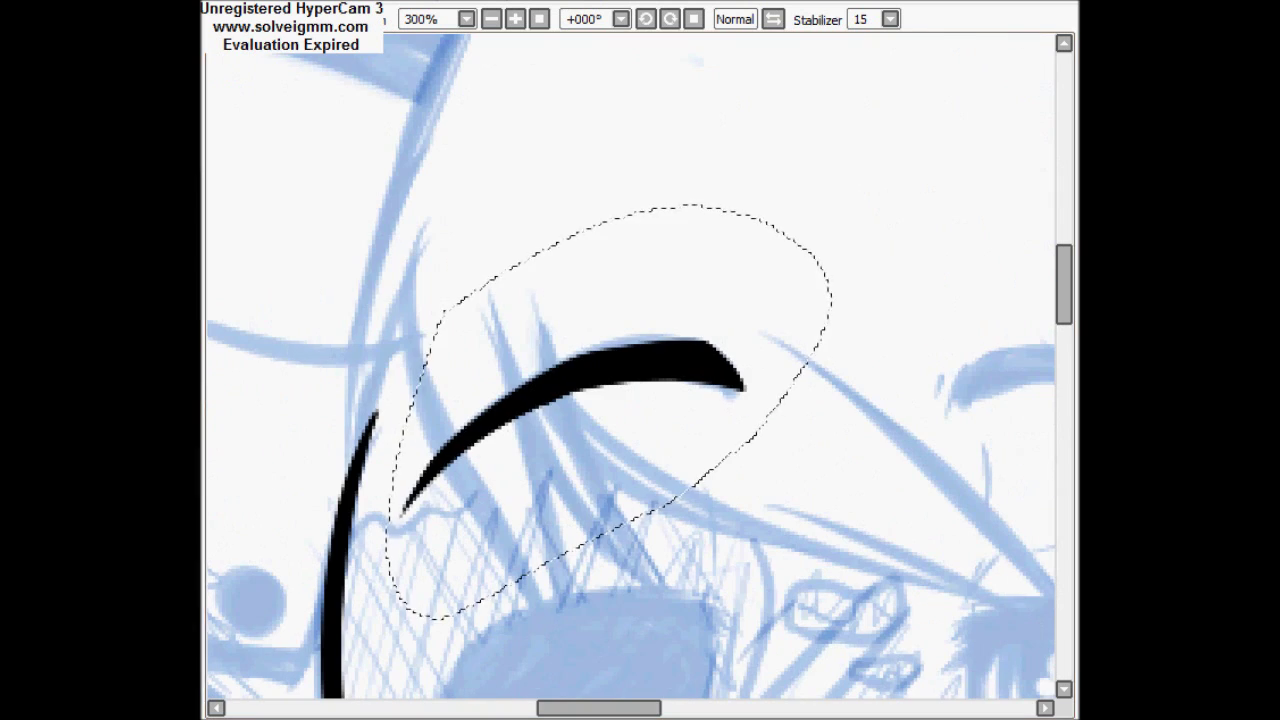
{"action": "key", "text": "ctrl+c"}
{"action": "key", "text": "ctrl+v"}
{"action": "left_click_drag", "start_coordinate": [580, 380], "coordinate": [623, 409]}
Ink the right eye's thick outline with lashes and add short crease lines above it.
{"action": "scroll", "coordinate": [623, 409], "scroll_direction": "down", "scroll_amount": 5}
{"action": "mouse_move", "coordinate": [1026, 352]}
{"action": "left_mouse_down"}
{"action": "mouse_move", "coordinate": [686, 323]}
{"action": "mouse_move", "coordinate": [903, 289]}
{"action": "mouse_move", "coordinate": [877, 263]}
{"action": "mouse_move", "coordinate": [960, 372]}
{"action": "left_mouse_up"}
{"action": "left_click_drag", "start_coordinate": [722, 452], "coordinate": [1015, 356]}
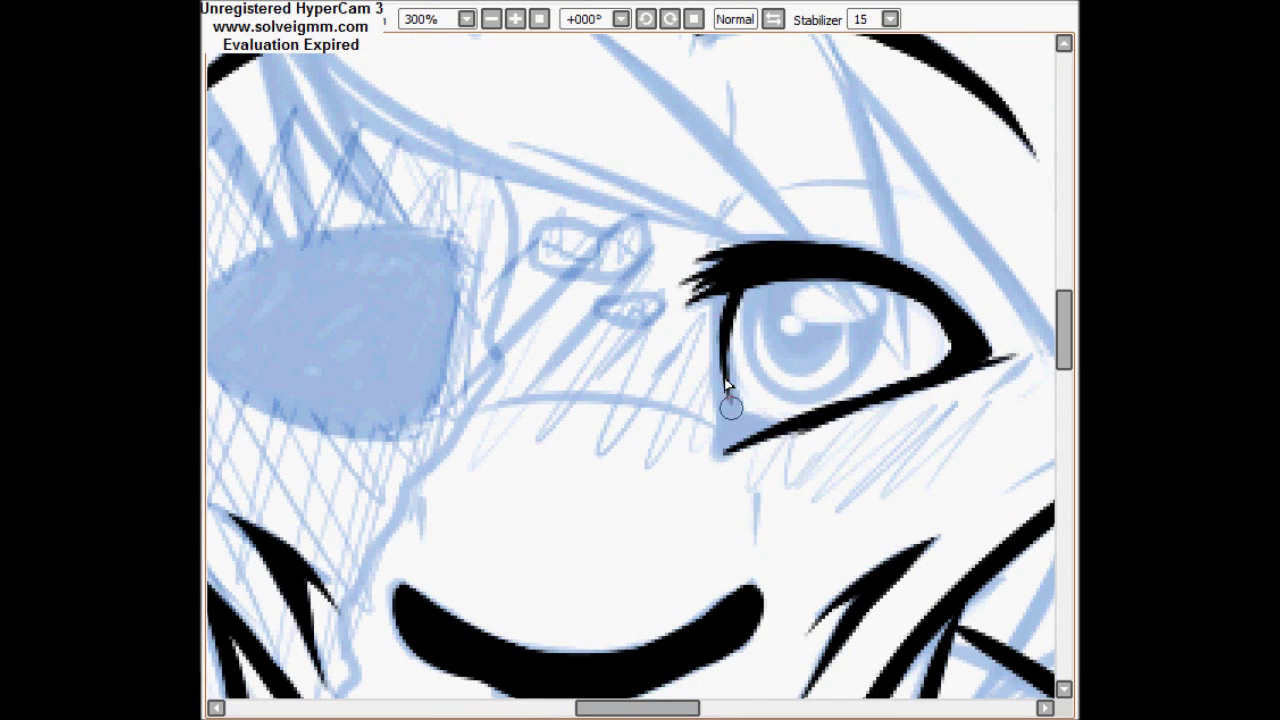
{"action": "left_click_drag", "start_coordinate": [742, 438], "coordinate": [724, 292]}
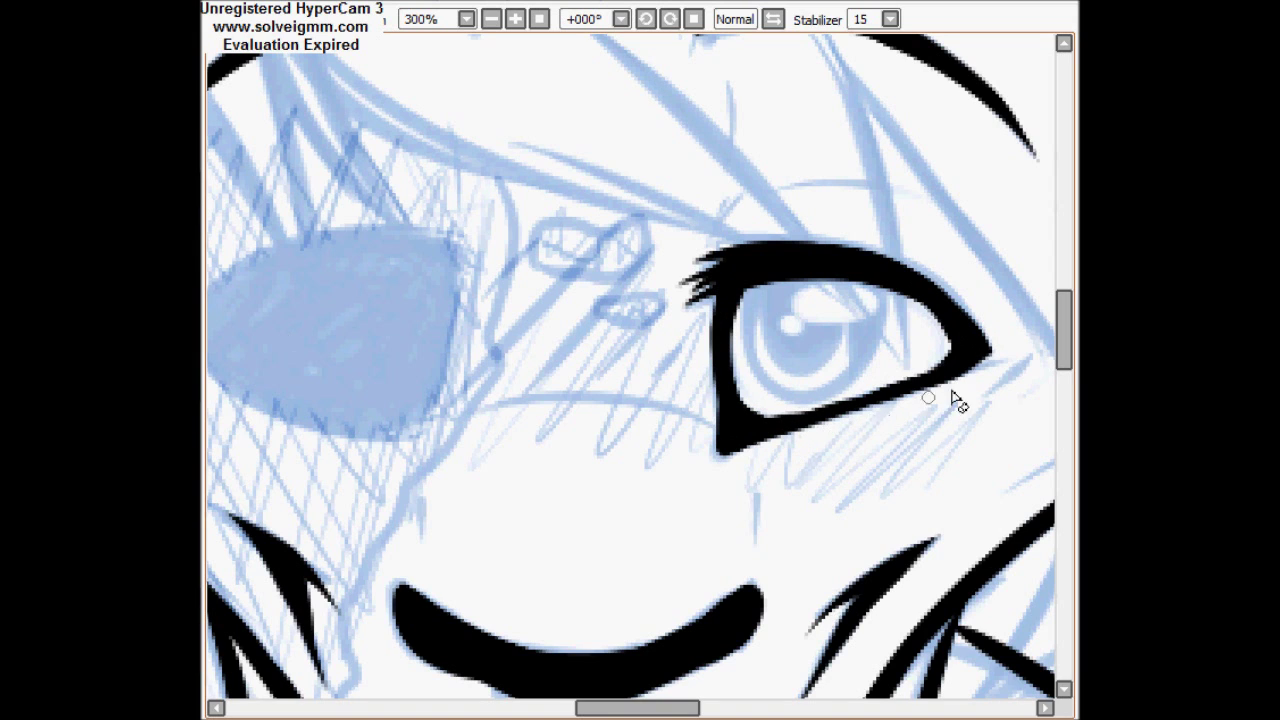
{"action": "scroll", "coordinate": [420, 338], "scroll_direction": "up", "scroll_amount": 2}
{"action": "mouse_move", "coordinate": [740, 268]}
{"action": "left_mouse_down"}
{"action": "mouse_move", "coordinate": [710, 315]}
{"action": "mouse_move", "coordinate": [912, 262]}
{"action": "left_mouse_up"}
{"action": "left_click_drag", "start_coordinate": [728, 228], "coordinate": [728, 160]}
Copy the inked right eye outline and place a mirrored duplicate over the left eye.
{"action": "mouse_move", "coordinate": [760, 300]}
{"action": "left_mouse_down"}
{"action": "mouse_move", "coordinate": [794, 334]}
{"action": "mouse_move", "coordinate": [566, 400]}
{"action": "mouse_move", "coordinate": [557, 294]}
{"action": "left_mouse_up"}
{"action": "key", "text": "ctrl+c"}
{"action": "key", "text": "ctrl+v"}
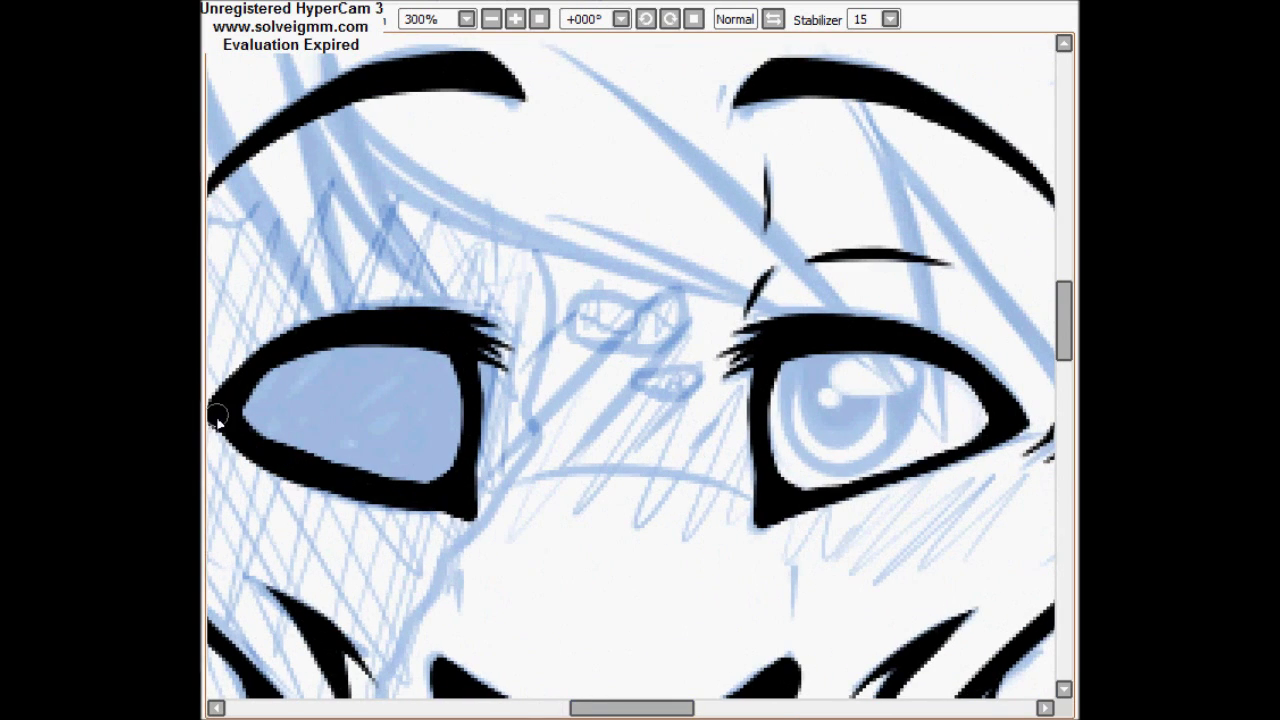
Fill the left eye solid black and clean up its outer lower edge.
{"action": "left_click", "coordinate": [277, 451]}
{"action": "scroll", "coordinate": [509, 357], "scroll_direction": "down", "scroll_amount": 2}
{"action": "left_click", "coordinate": [447, 381]}
{"action": "key", "text": "ctrl+d"}
{"action": "left_click_drag", "start_coordinate": [395, 398], "coordinate": [427, 426]}
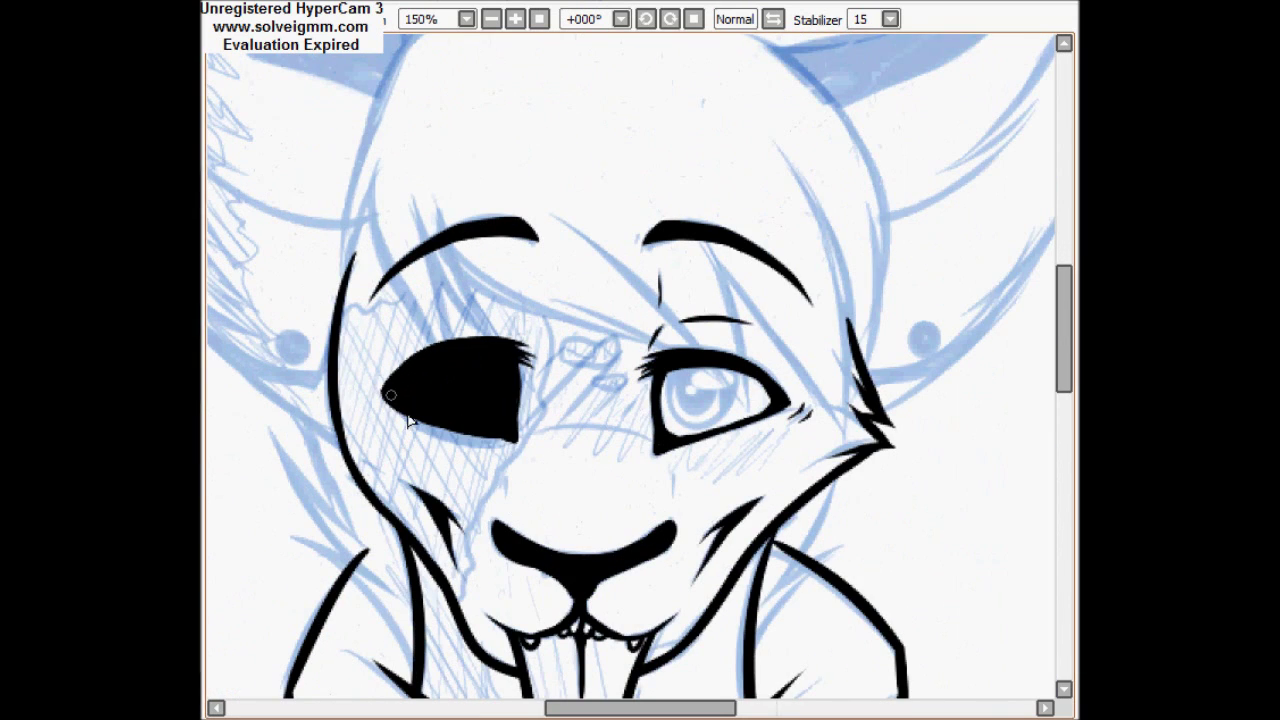
{"action": "left_click_drag", "start_coordinate": [403, 458], "coordinate": [400, 455]}
{"action": "key", "text": "ctrl+d"}
Ink the large pointed right ear with its inner folds and jagged fur tufts at the tip.
{"action": "left_click_drag", "start_coordinate": [1066, 340], "coordinate": [1066, 305]}
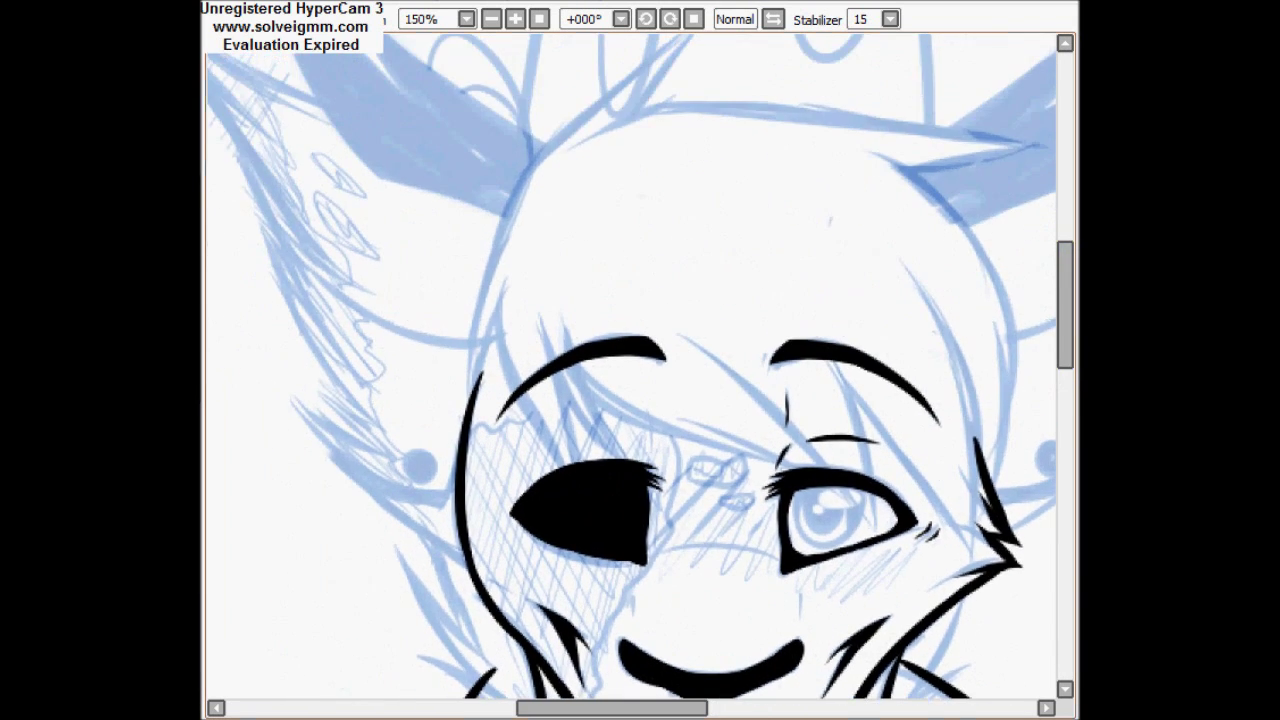
{"action": "scroll", "coordinate": [520, 508], "scroll_direction": "left", "scroll_amount": 3}
{"action": "scroll", "coordinate": [520, 508], "scroll_direction": "right", "scroll_amount": 8}
{"action": "scroll", "coordinate": [520, 508], "scroll_direction": "up", "scroll_amount": 3}
{"action": "mouse_move", "coordinate": [445, 365]}
{"action": "left_mouse_down"}
{"action": "mouse_move", "coordinate": [771, 189]}
{"action": "mouse_move", "coordinate": [828, 105]}
{"action": "left_mouse_up"}
{"action": "mouse_move", "coordinate": [822, 112]}
{"action": "left_mouse_down"}
{"action": "mouse_move", "coordinate": [514, 486]}
{"action": "mouse_move", "coordinate": [500, 480]}
{"action": "left_mouse_up"}
{"action": "left_click_drag", "start_coordinate": [705, 325], "coordinate": [605, 410]}
{"action": "left_click_drag", "start_coordinate": [826, 108], "coordinate": [745, 318]}
{"action": "scroll", "coordinate": [786, 186], "scroll_direction": "down", "scroll_amount": 5}
{"action": "left_click_drag", "start_coordinate": [785, 150], "coordinate": [530, 425]}
{"action": "left_click_drag", "start_coordinate": [760, 180], "coordinate": [667, 296]}
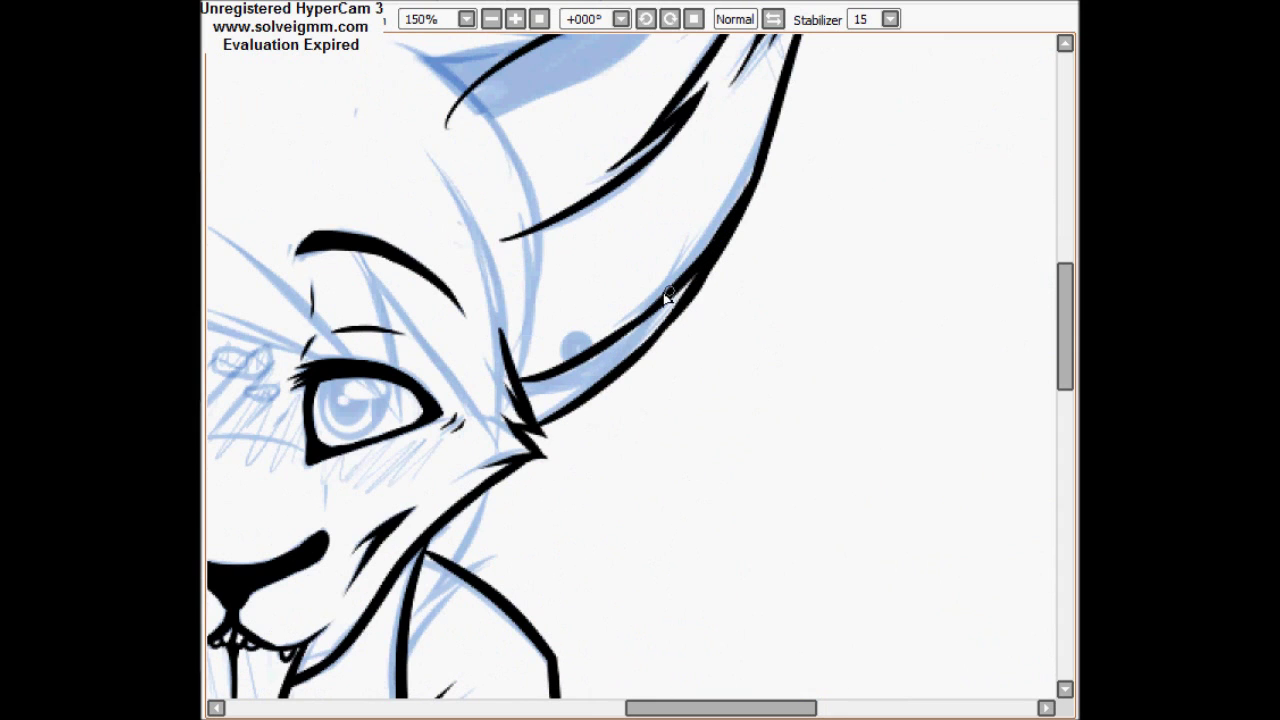
{"action": "left_click_drag", "start_coordinate": [1066, 324], "coordinate": [1066, 276]}
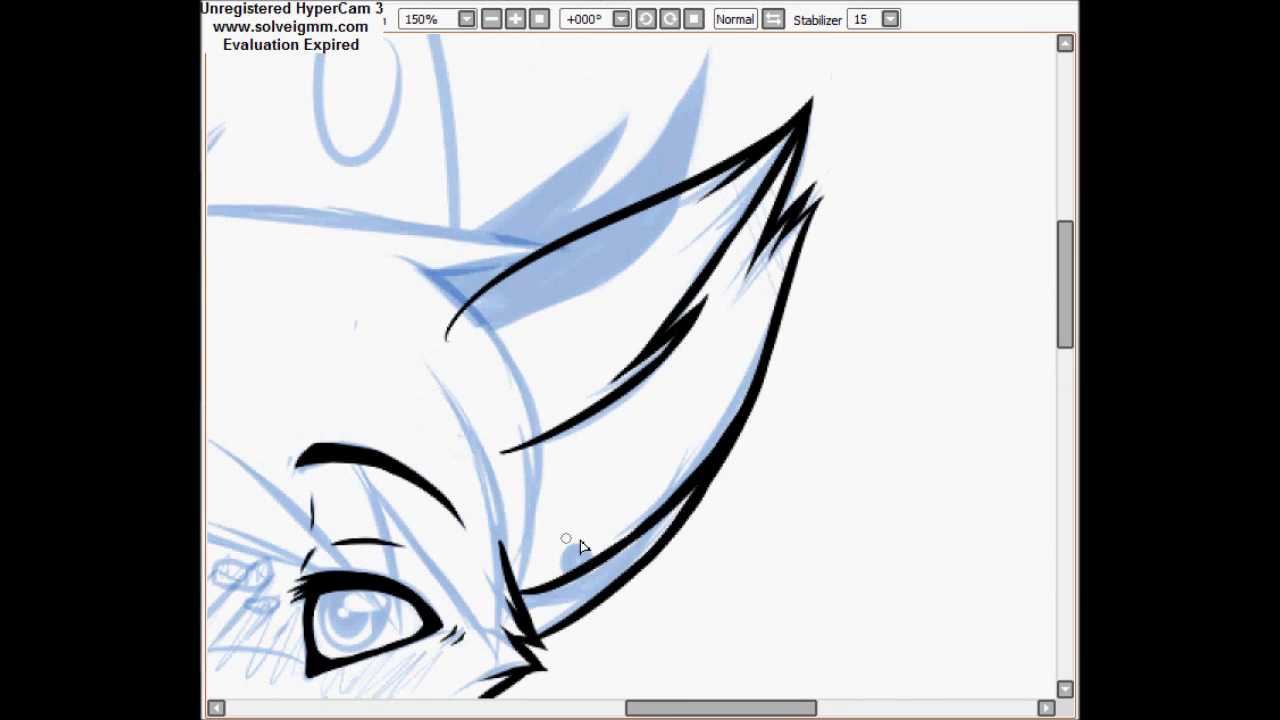
Place a mirrored copy of the ear on the left side of the head and erase its outer edge.
{"action": "scroll", "coordinate": [608, 423], "scroll_direction": "left", "scroll_amount": 5}
{"action": "left_click_drag", "start_coordinate": [574, 700], "coordinate": [620, 700]}
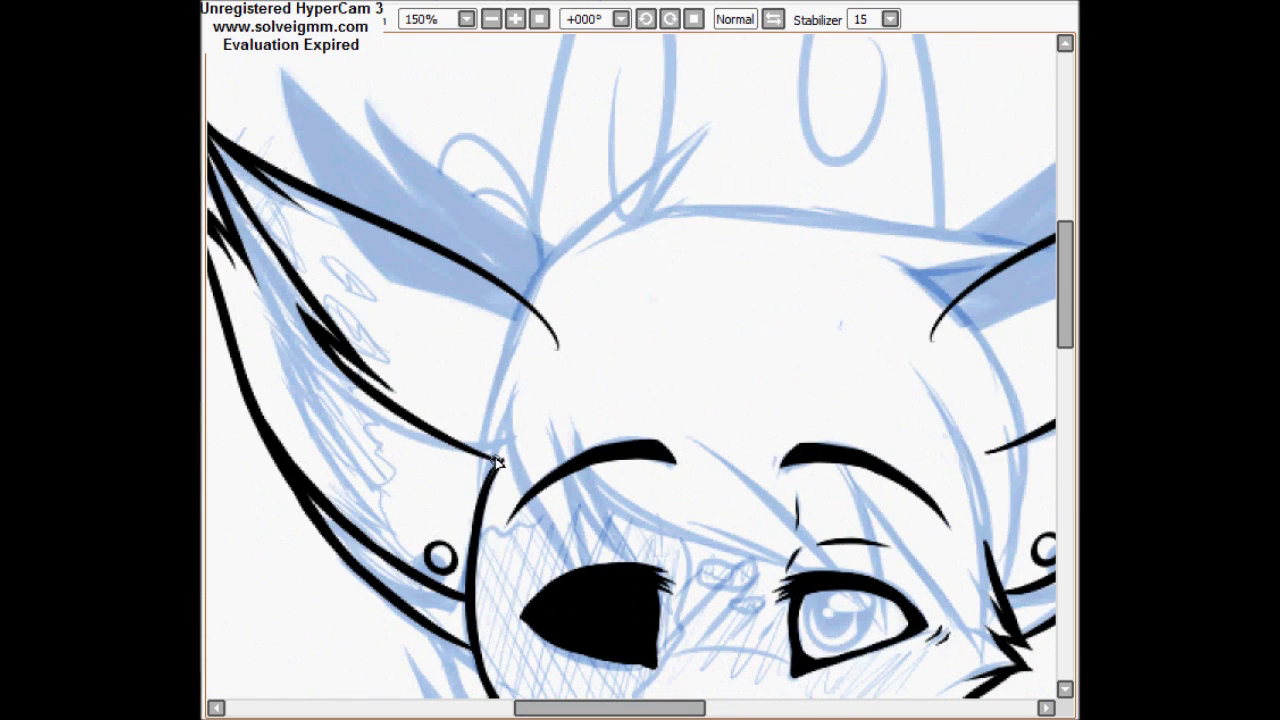
{"action": "scroll", "coordinate": [522, 462], "scroll_direction": "up", "scroll_amount": 1}
{"action": "left_click_drag", "start_coordinate": [349, 317], "coordinate": [449, 374]}
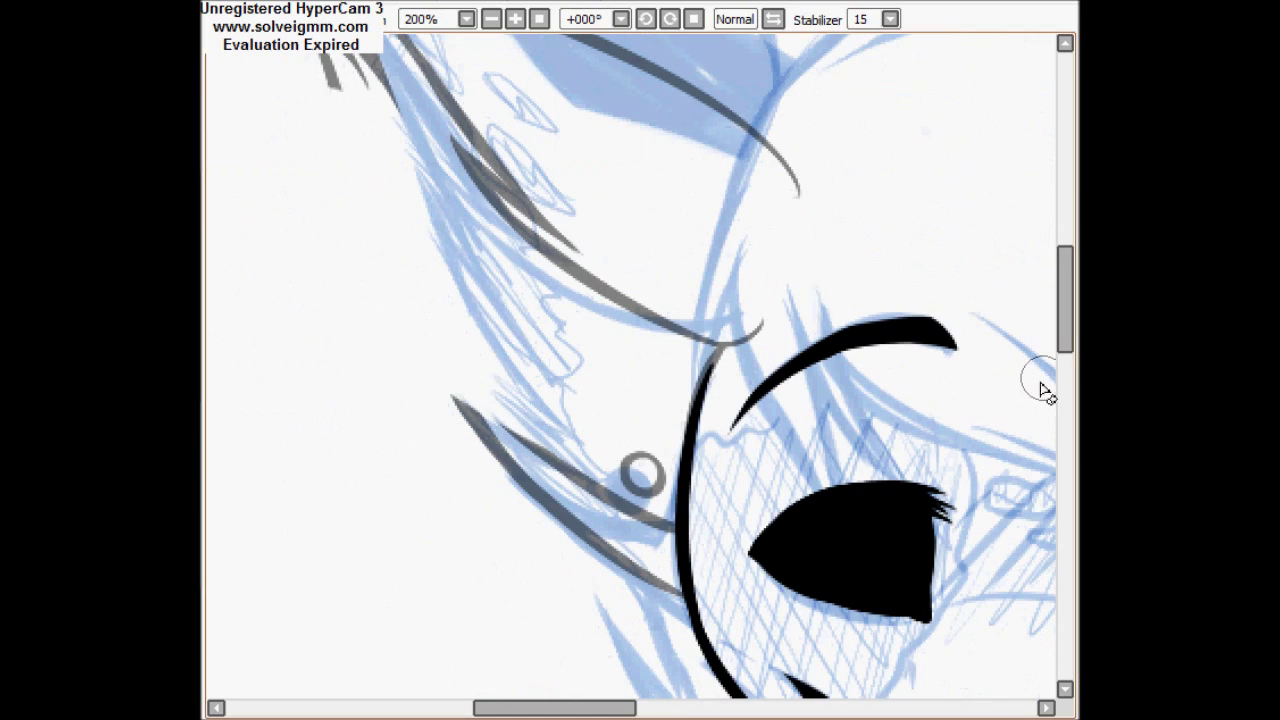
Redraw the left ear's outer edge with ragged, overlapping fur spikes.
{"action": "scroll", "coordinate": [1037, 386], "scroll_direction": "up", "scroll_amount": 2}
{"action": "left_click_drag", "start_coordinate": [465, 503], "coordinate": [571, 586]}
{"action": "left_click_drag", "start_coordinate": [532, 502], "coordinate": [449, 329]}
{"action": "left_click_drag", "start_coordinate": [482, 400], "coordinate": [380, 245]}
{"action": "left_click_drag", "start_coordinate": [472, 352], "coordinate": [372, 198]}
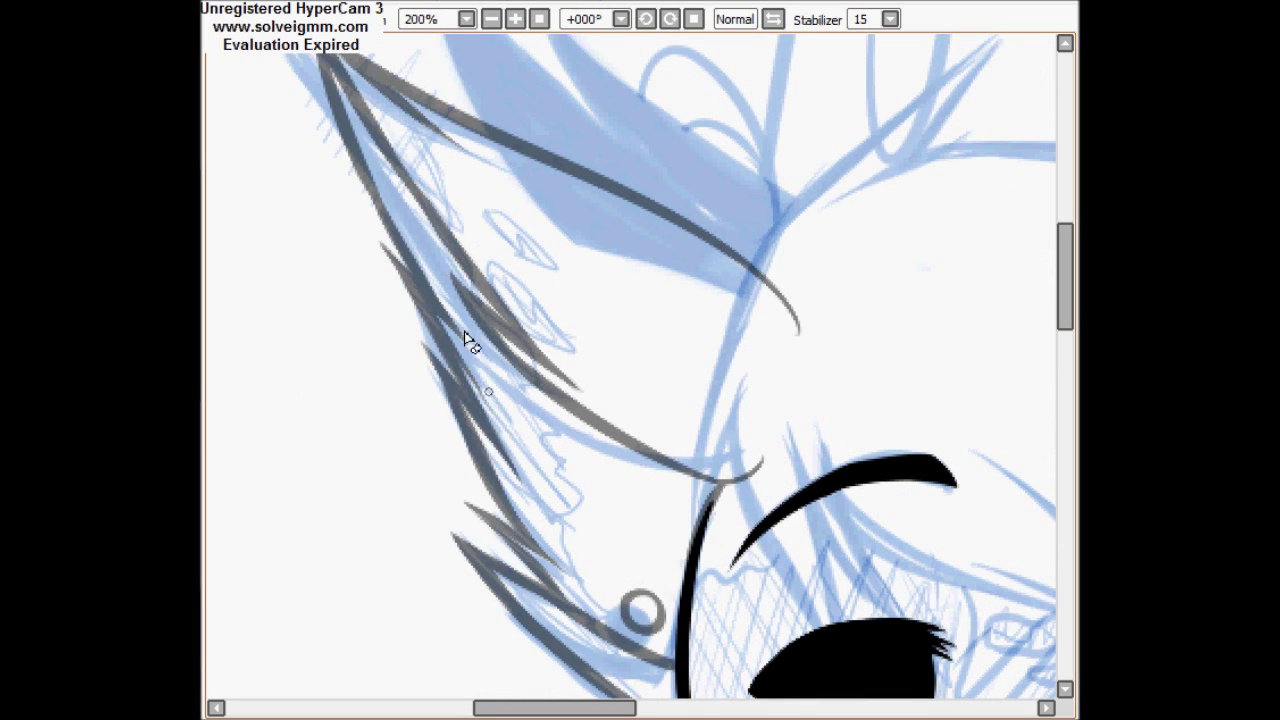
{"action": "scroll", "coordinate": [1049, 391], "scroll_direction": "down", "scroll_amount": 3}
{"action": "scroll", "coordinate": [1034, 286], "scroll_direction": "up", "scroll_amount": 3}
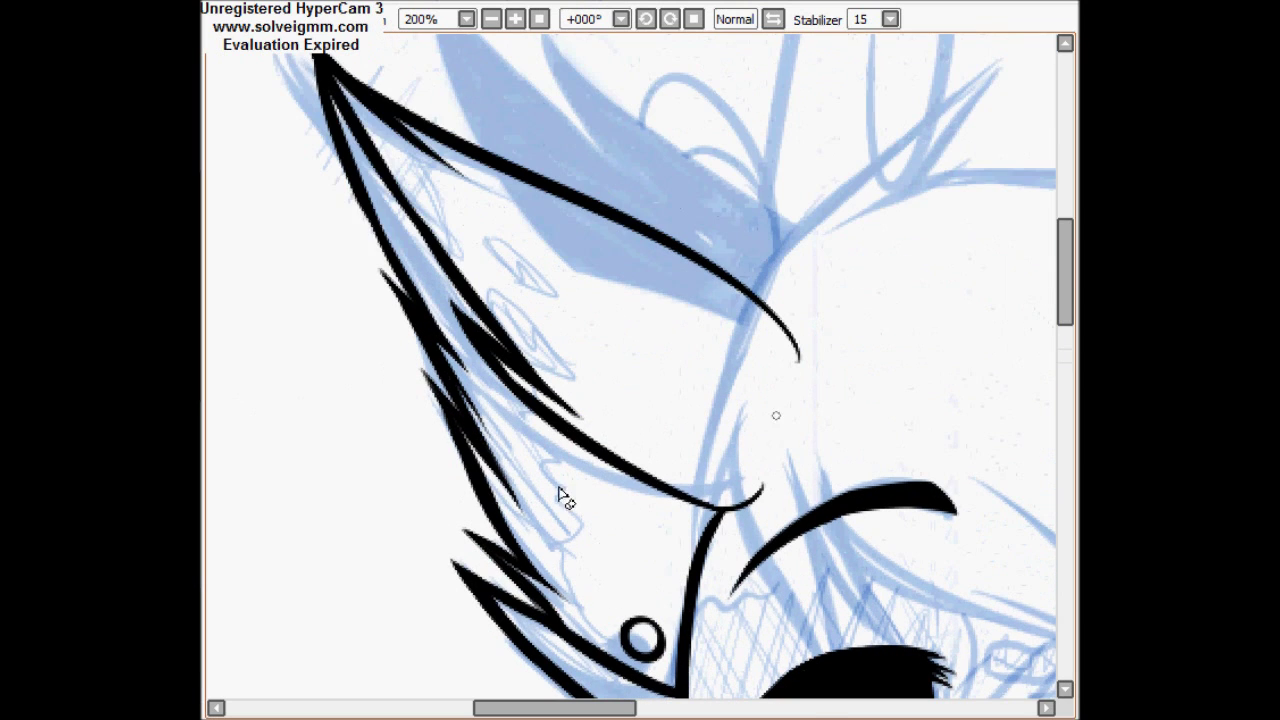
Ink the pointed fringe strands across the forehead and down the right side of the face.
{"action": "scroll", "coordinate": [743, 423], "scroll_direction": "up", "scroll_amount": 2}
{"action": "scroll", "coordinate": [1073, 410], "scroll_direction": "down", "scroll_amount": 1}
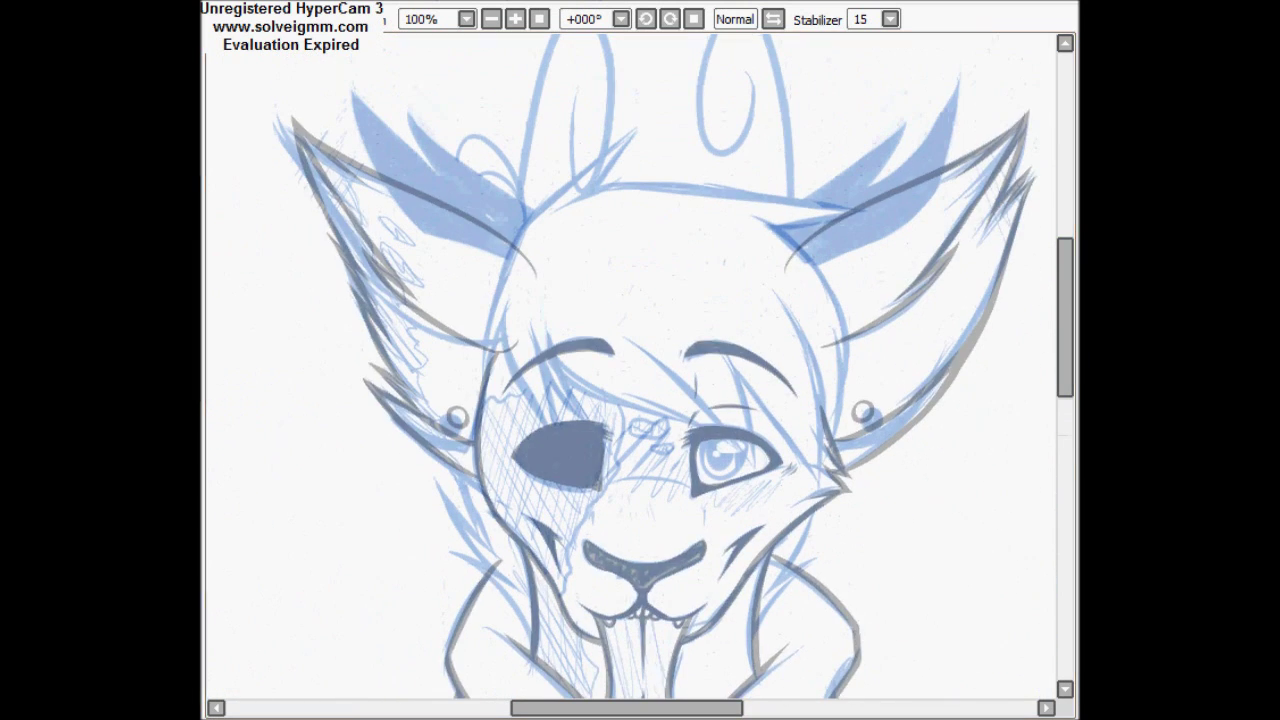
{"action": "left_click_drag", "start_coordinate": [507, 290], "coordinate": [565, 488]}
{"action": "left_click_drag", "start_coordinate": [530, 328], "coordinate": [603, 432]}
{"action": "left_click_drag", "start_coordinate": [545, 318], "coordinate": [762, 490]}
{"action": "left_click_drag", "start_coordinate": [636, 343], "coordinate": [755, 455]}
{"action": "left_click_drag", "start_coordinate": [720, 338], "coordinate": [755, 520]}
{"action": "left_click_drag", "start_coordinate": [768, 278], "coordinate": [833, 537]}
{"action": "left_click_drag", "start_coordinate": [561, 362], "coordinate": [627, 458]}
{"action": "mouse_move", "coordinate": [745, 205]}
{"action": "left_mouse_down"}
{"action": "mouse_move", "coordinate": [814, 329]}
{"action": "mouse_move", "coordinate": [850, 498]}
{"action": "left_mouse_up"}
Ink the top outline of the hair with its upswept tuft and sharpen the ends of the strands.
{"action": "scroll", "coordinate": [680, 180], "scroll_direction": "up", "scroll_amount": 2}
{"action": "left_click_drag", "start_coordinate": [508, 290], "coordinate": [680, 180]}
{"action": "key", "text": "ctrl+z"}
{"action": "left_click_drag", "start_coordinate": [548, 280], "coordinate": [890, 260]}
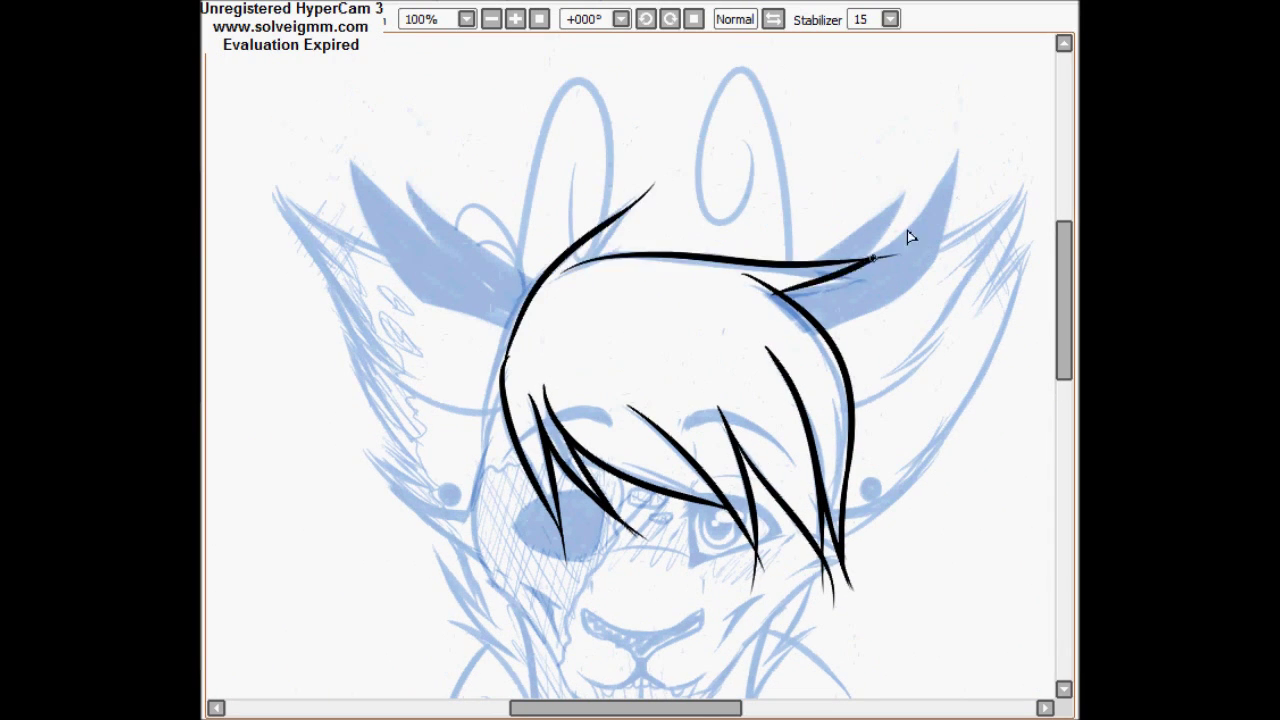
{"action": "left_click_drag", "start_coordinate": [507, 358], "coordinate": [645, 185]}
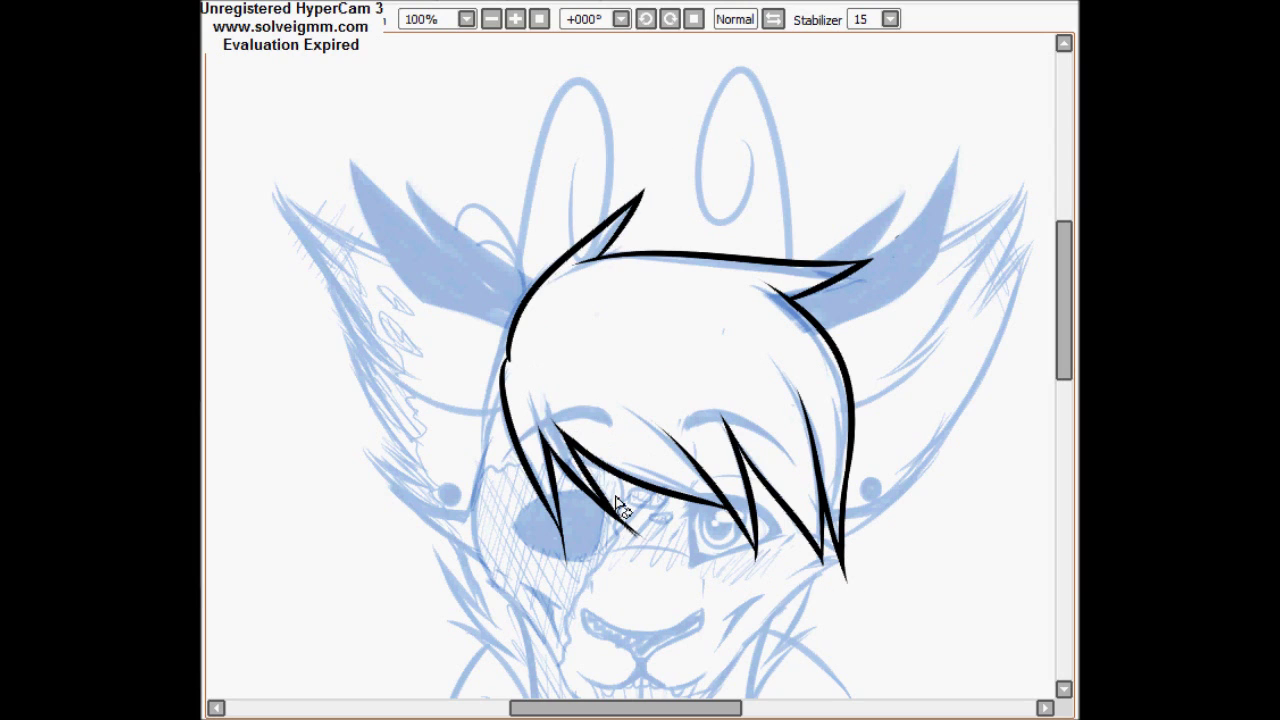
{"action": "left_click_drag", "start_coordinate": [742, 525], "coordinate": [755, 608]}
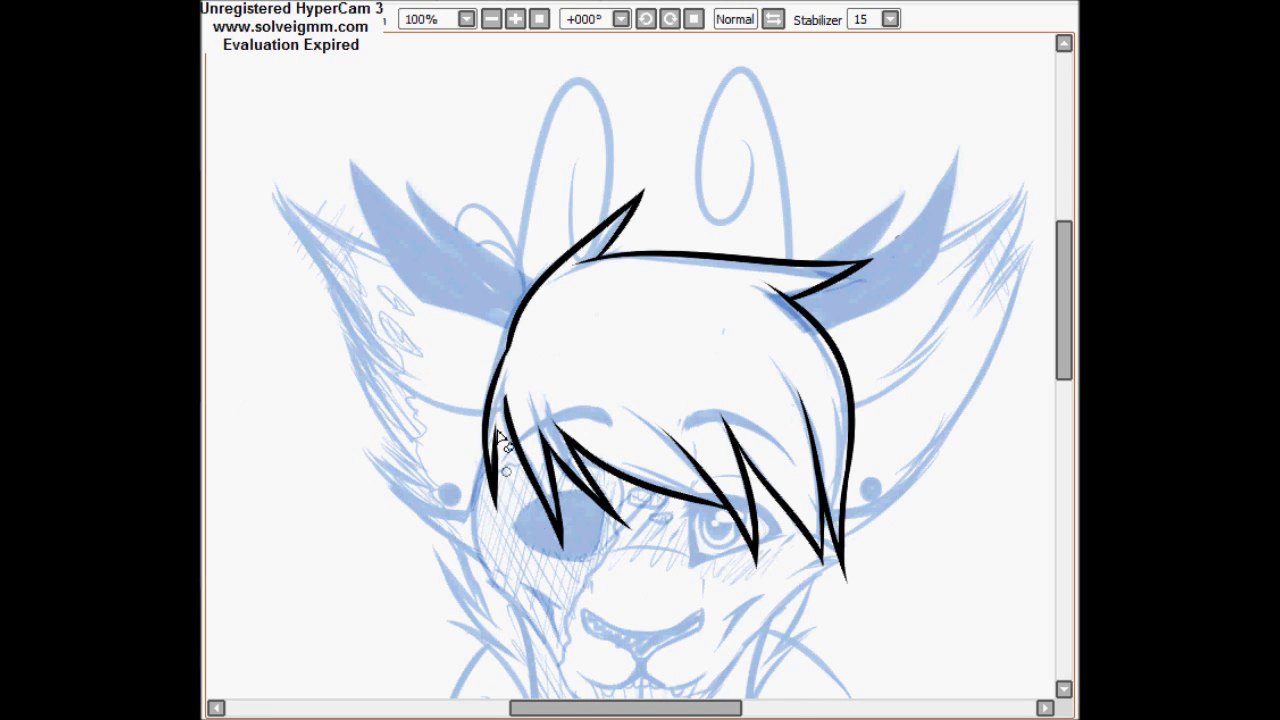
Ink the neck outline and spiky fur tufts below the ears on both sides of the face.
{"action": "left_click_drag", "start_coordinate": [1064, 350], "coordinate": [1065, 400]}
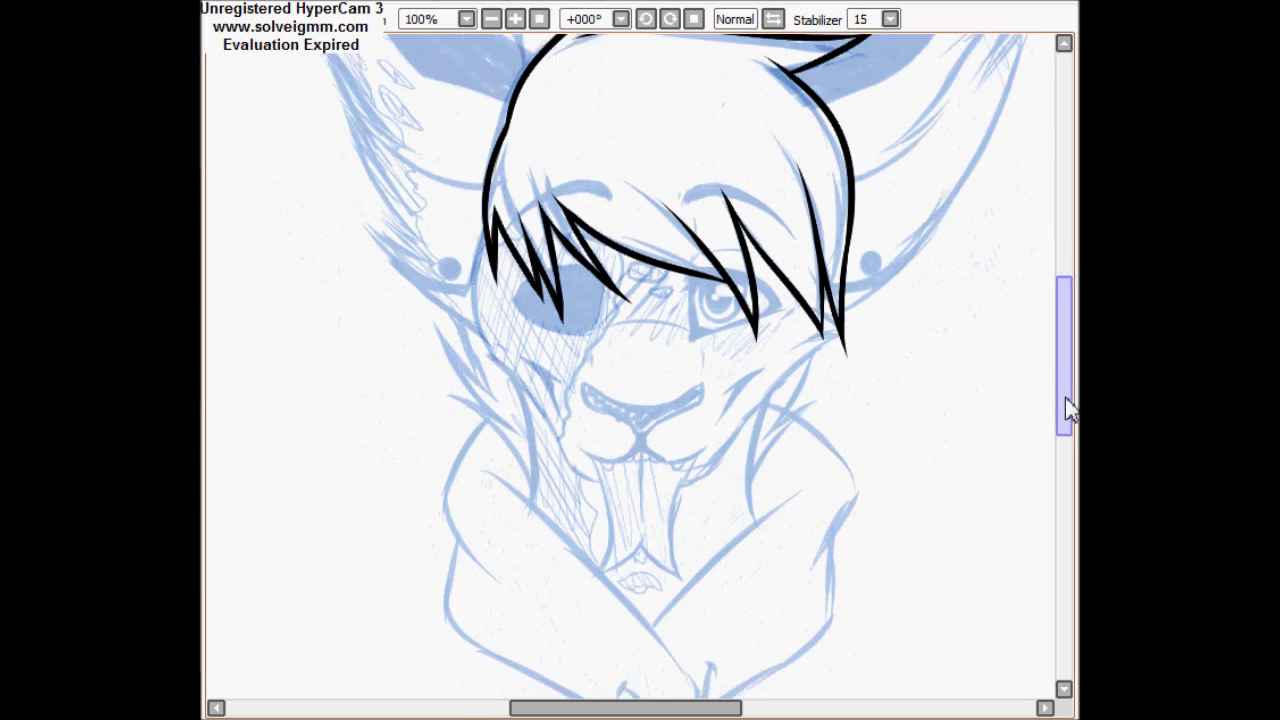
{"action": "left_click_drag", "start_coordinate": [456, 272], "coordinate": [540, 520]}
{"action": "left_click_drag", "start_coordinate": [413, 312], "coordinate": [458, 418]}
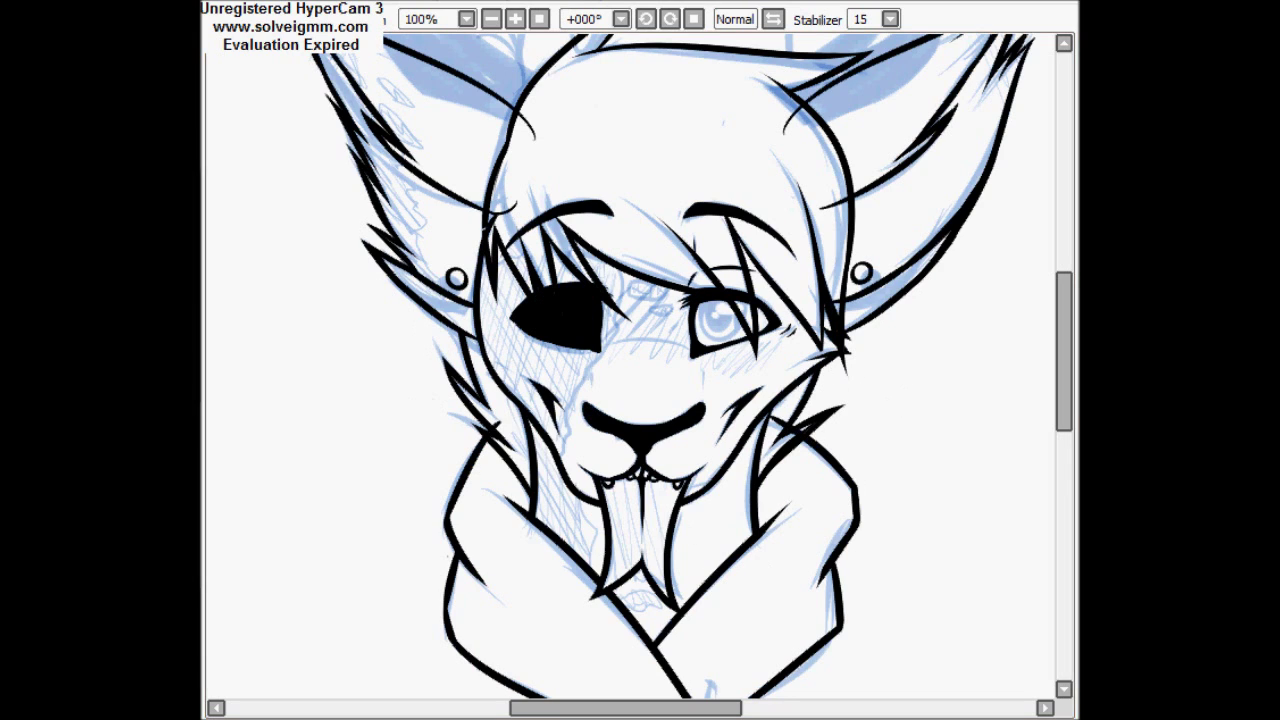
Clean up the ear lines that overlap the hair.
{"action": "scroll", "coordinate": [810, 435], "scroll_direction": "up", "scroll_amount": 3}
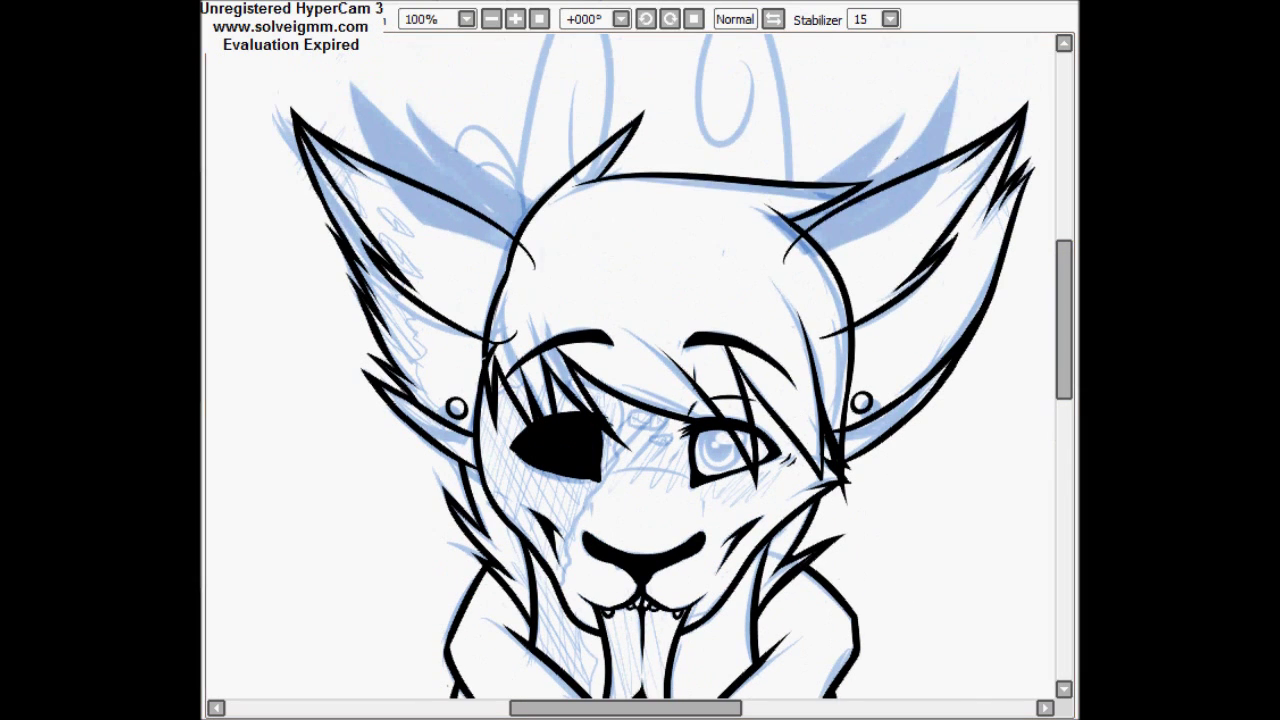
{"action": "left_click", "coordinate": [733, 383]}
{"action": "key", "text": "ctrl+z"}
{"action": "key", "text": "ctrl+z"}
{"action": "key", "text": "ctrl+z"}
{"action": "key", "text": "ctrl+z"}
{"action": "scroll", "coordinate": [463, 413], "scroll_direction": "up", "scroll_amount": 4}
{"action": "scroll", "coordinate": [622, 685], "scroll_direction": "down", "scroll_amount": 5}
{"action": "scroll", "coordinate": [622, 685], "scroll_direction": "up", "scroll_amount": 3}
{"action": "scroll", "coordinate": [622, 685], "scroll_direction": "up", "scroll_amount": 3}
{"action": "scroll", "coordinate": [622, 685], "scroll_direction": "down", "scroll_amount": 1}
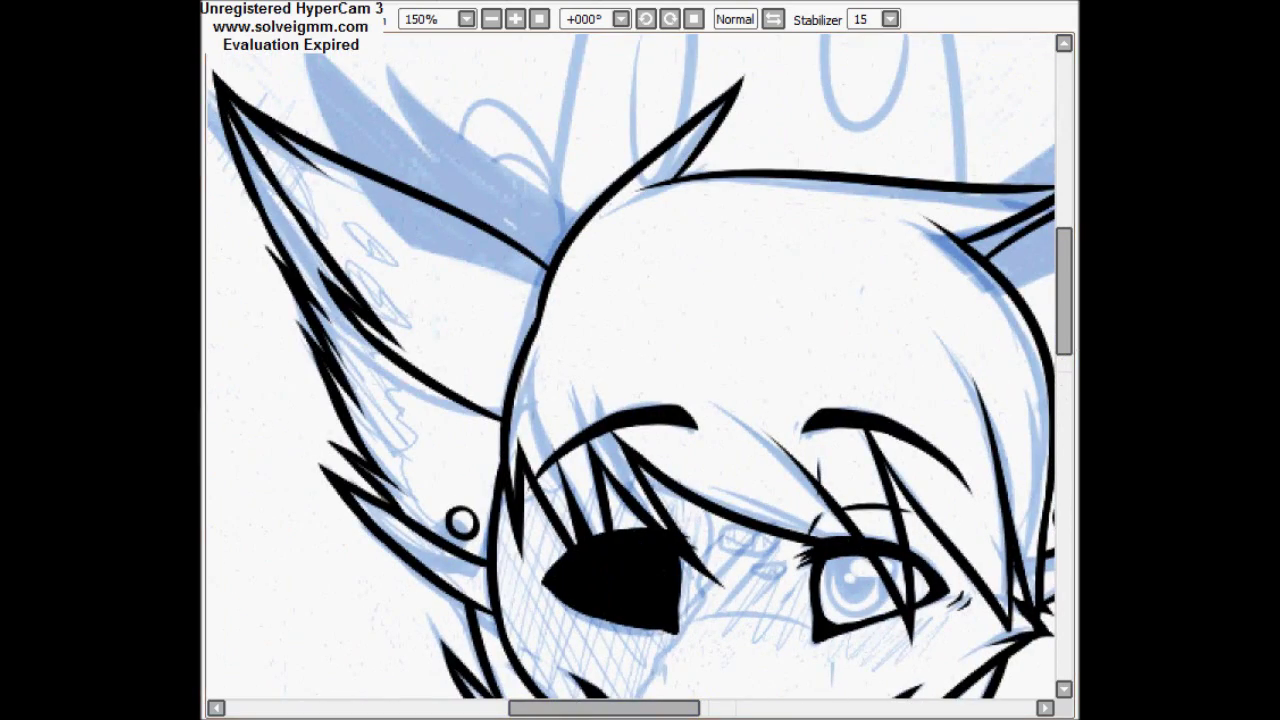
{"action": "left_click", "coordinate": [463, 380]}
{"action": "scroll", "coordinate": [728, 354], "scroll_direction": "up", "scroll_amount": 1}
{"action": "left_click", "coordinate": [735, 352]}
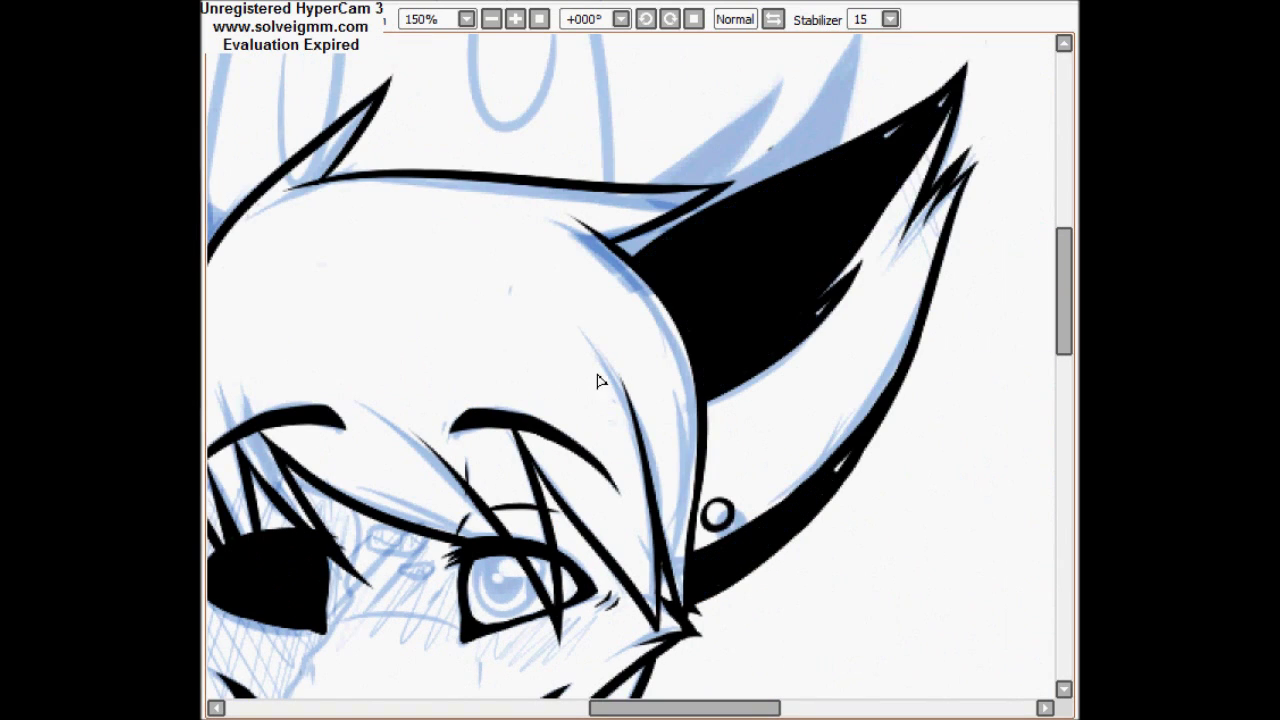
{"action": "scroll", "coordinate": [837, 346], "scroll_direction": "down", "scroll_amount": 3}
{"action": "scroll", "coordinate": [710, 660], "scroll_direction": "up", "scroll_amount": 1}
{"action": "scroll", "coordinate": [710, 660], "scroll_direction": "up", "scroll_amount": 1}
{"action": "key", "text": "ctrl+z"}
{"action": "key", "text": "ctrl+z"}
Outline the right forked horn, fill it black and place a mirrored copy on the left side.
{"action": "mouse_move", "coordinate": [750, 352]}
{"action": "left_mouse_down"}
{"action": "mouse_move", "coordinate": [926, 157]}
{"action": "mouse_move", "coordinate": [832, 276]}
{"action": "mouse_move", "coordinate": [795, 358]}
{"action": "left_mouse_up"}
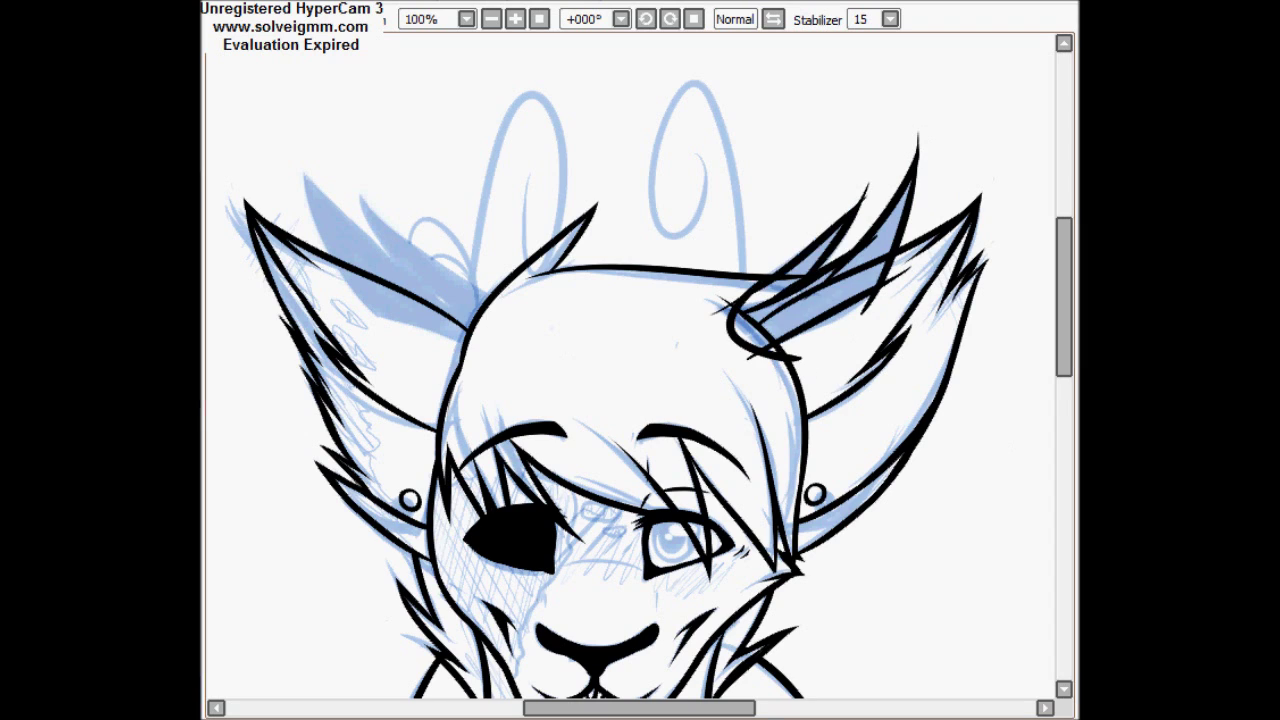
{"action": "left_click", "coordinate": [840, 265]}
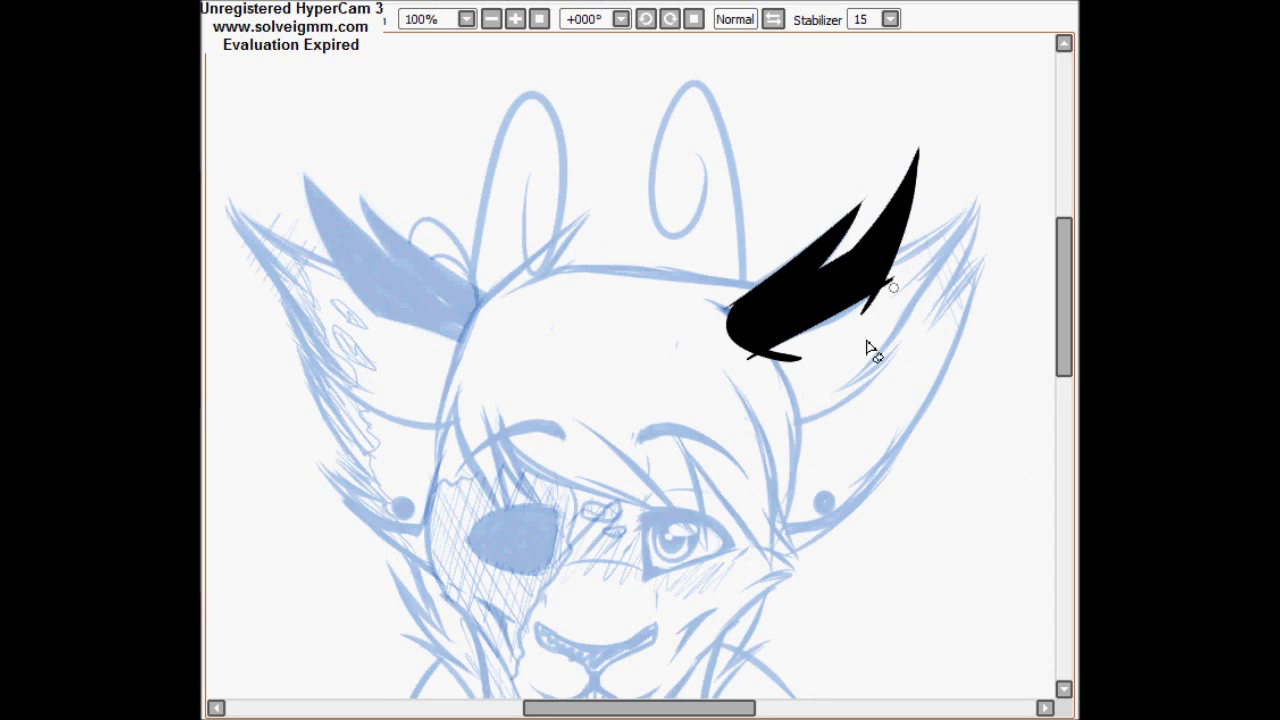
{"action": "left_click", "coordinate": [450, 305]}
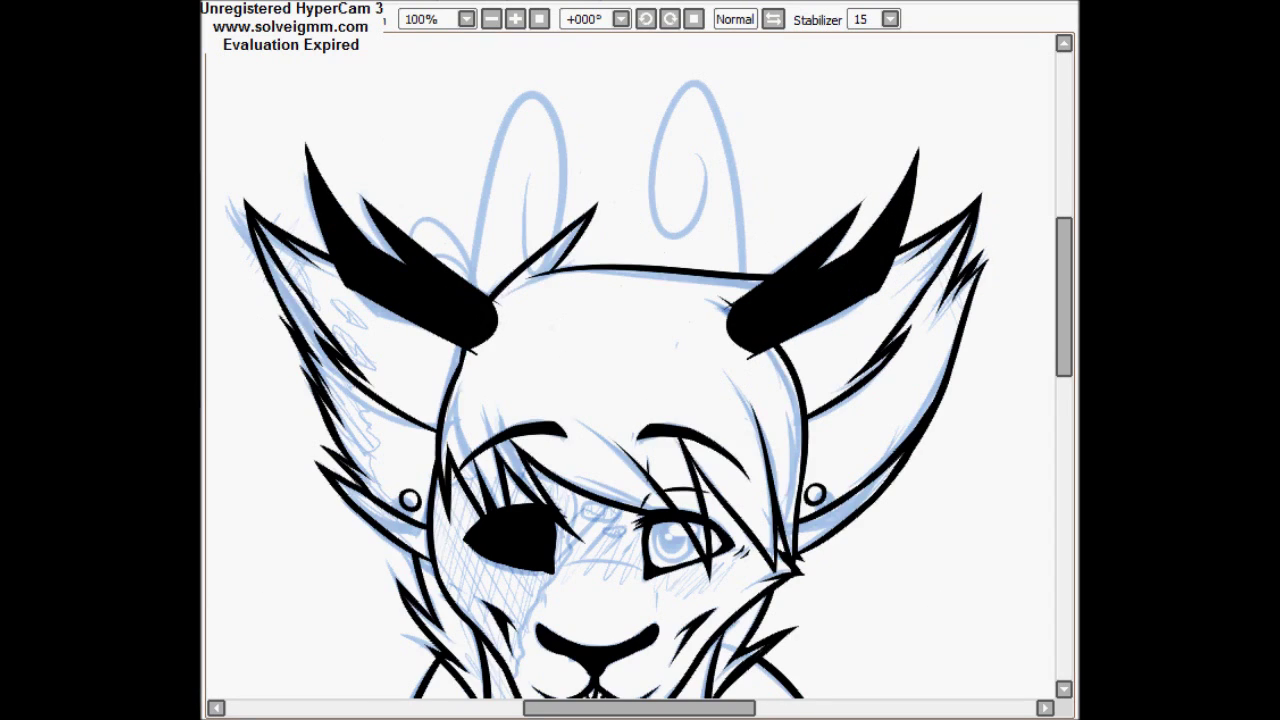
Ink the two tall curled loops above the head and select the hair area they overlap.
{"action": "left_click_drag", "start_coordinate": [1062, 360], "coordinate": [1063, 371]}
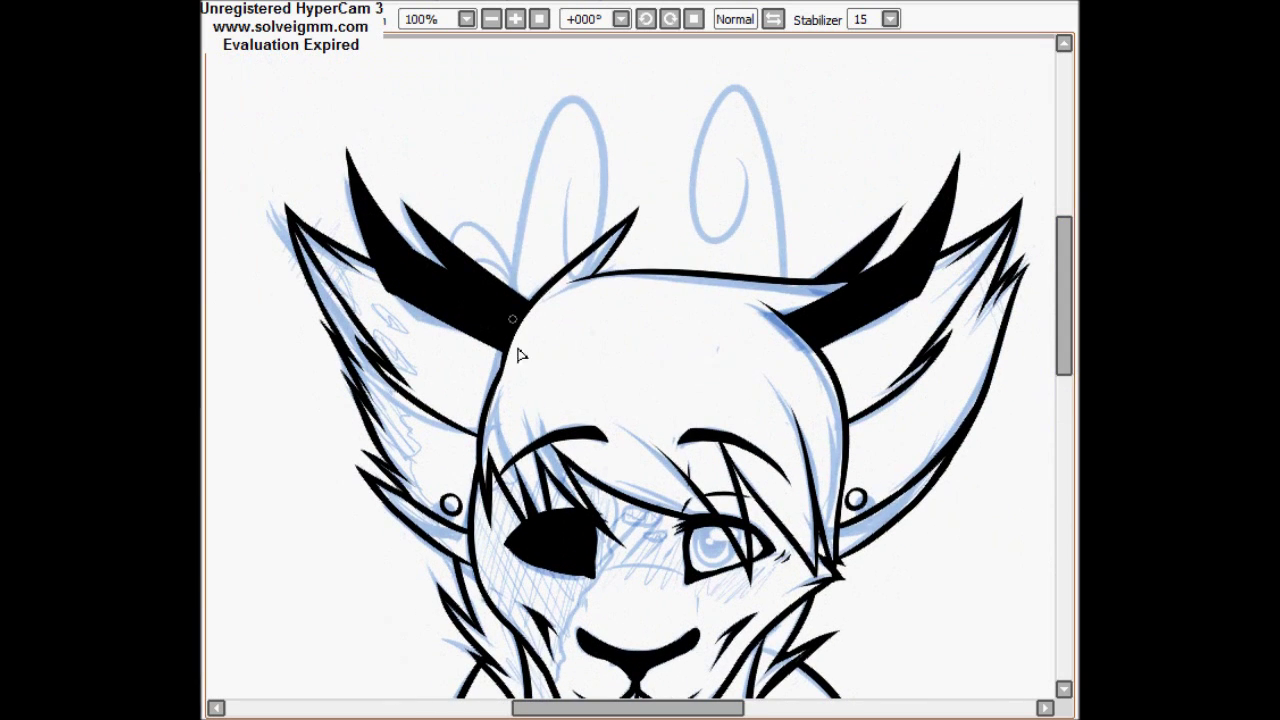
{"action": "mouse_move", "coordinate": [607, 372]}
{"action": "left_mouse_down"}
{"action": "mouse_move", "coordinate": [617, 240]}
{"action": "mouse_move", "coordinate": [804, 240]}
{"action": "left_mouse_up"}
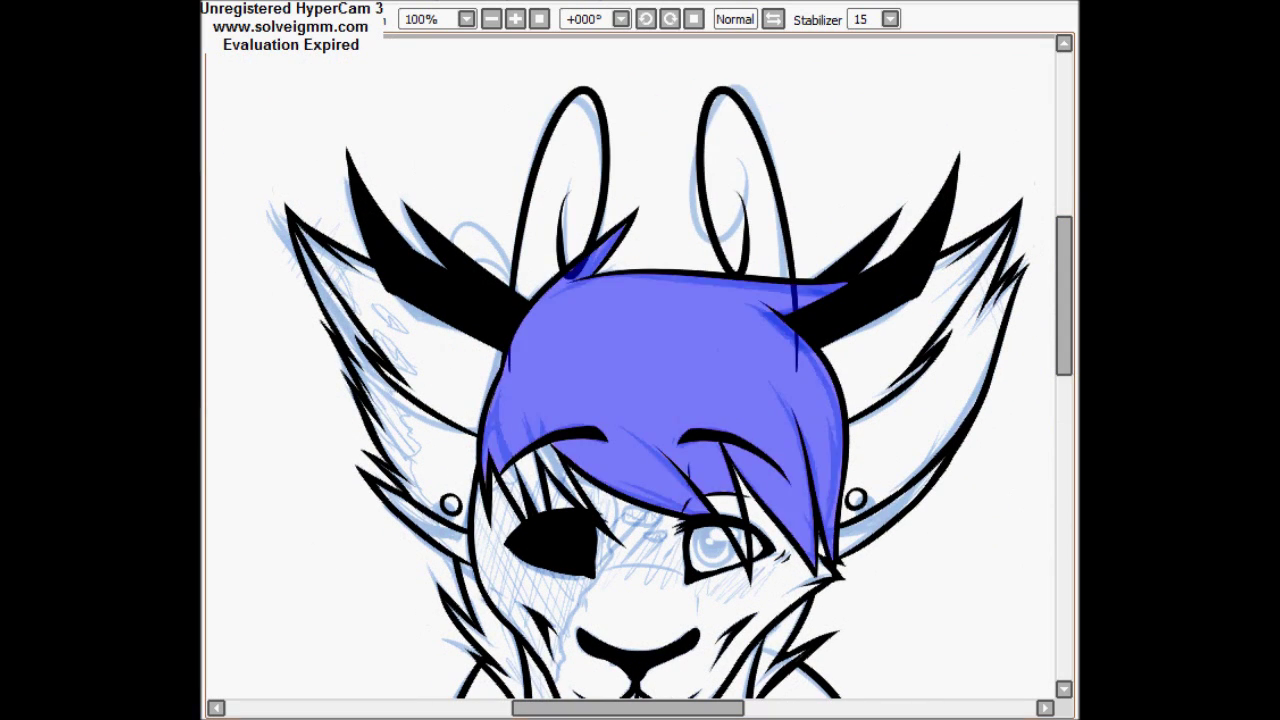
Paint dark red patches on the left ear, around the left eye, on the nose bridge, neck and chest.
{"action": "left_click_drag", "start_coordinate": [1063, 345], "coordinate": [1066, 414]}
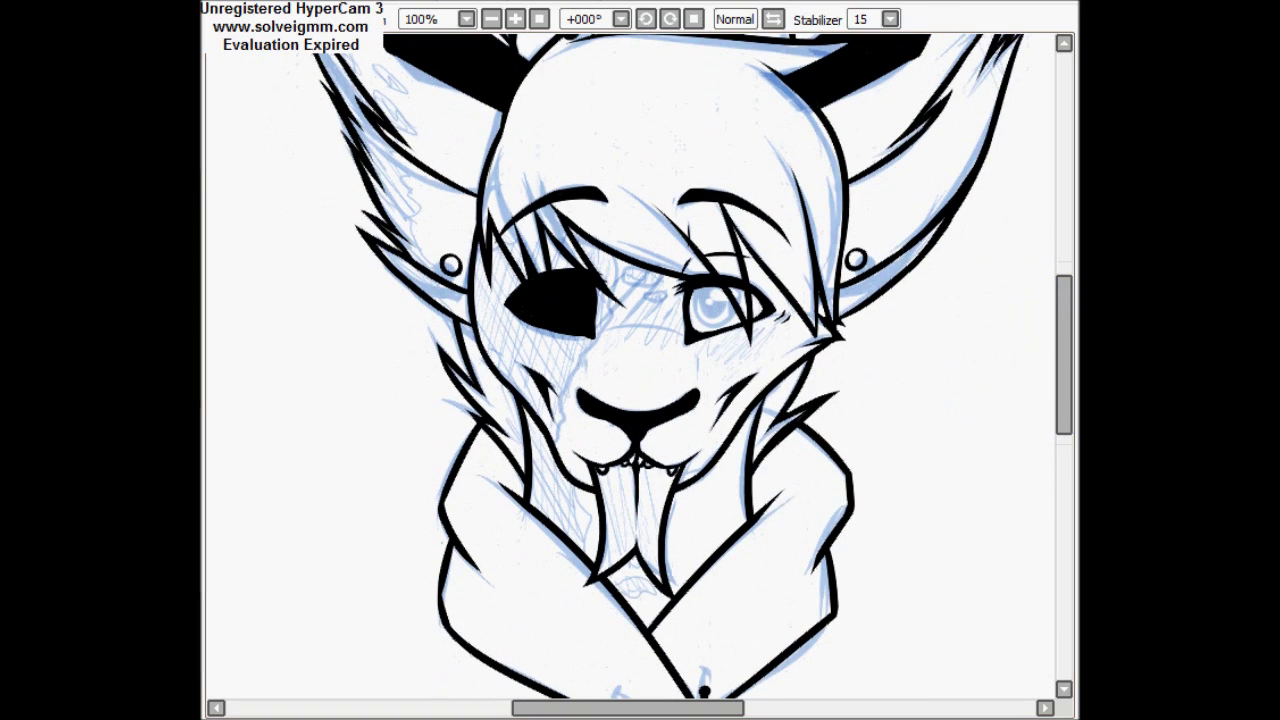
{"action": "mouse_move", "coordinate": [575, 555]}
{"action": "left_mouse_down"}
{"action": "mouse_move", "coordinate": [650, 570]}
{"action": "mouse_move", "coordinate": [555, 480]}
{"action": "mouse_move", "coordinate": [570, 415]}
{"action": "mouse_move", "coordinate": [660, 335]}
{"action": "left_mouse_up"}
{"action": "scroll", "coordinate": [650, 570], "scroll_direction": "up", "scroll_amount": 1}
{"action": "left_click_drag", "start_coordinate": [410, 308], "coordinate": [300, 60]}
{"action": "left_click_drag", "start_coordinate": [560, 590], "coordinate": [522, 445]}
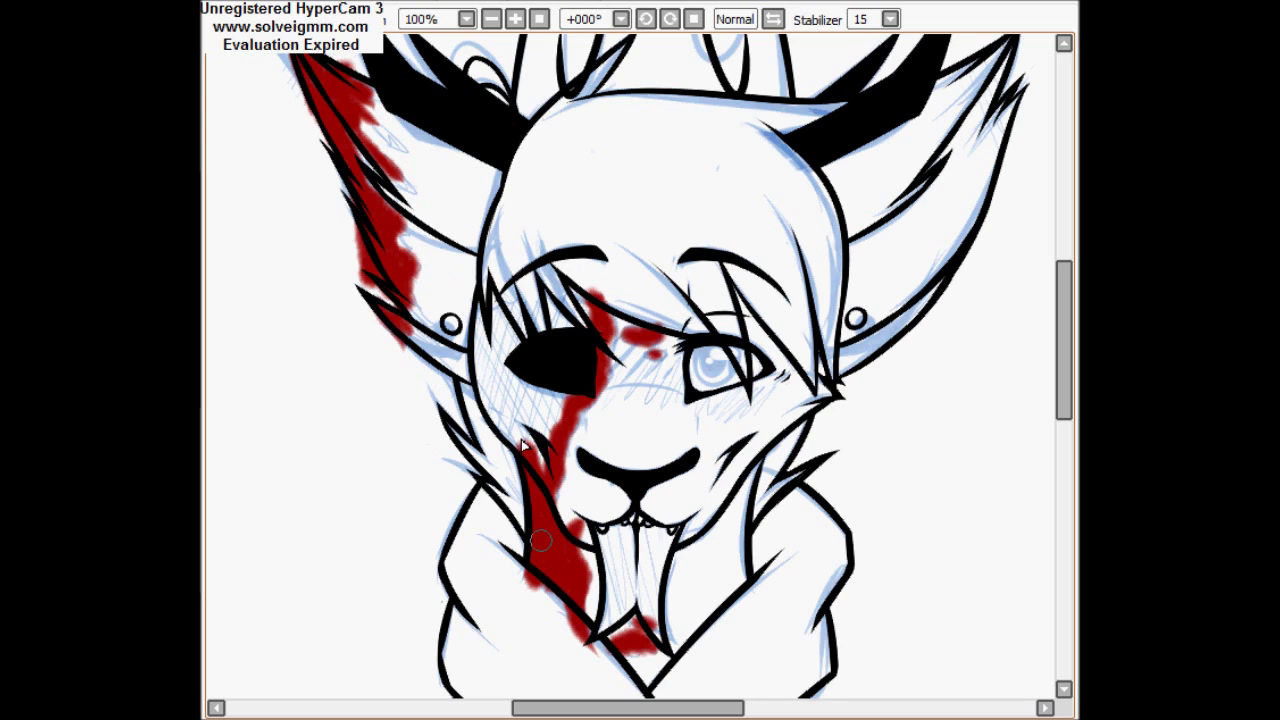
{"action": "mouse_move", "coordinate": [538, 450]}
{"action": "left_mouse_down"}
{"action": "mouse_move", "coordinate": [560, 290]}
{"action": "mouse_move", "coordinate": [552, 343]}
{"action": "left_mouse_up"}
Complete the dark red patch around the left eye and clear its overflow from the hair and outside the outlines.
{"action": "scroll", "coordinate": [1060, 457], "scroll_direction": "down", "scroll_amount": 1}
{"action": "left_click", "coordinate": [520, 620]}
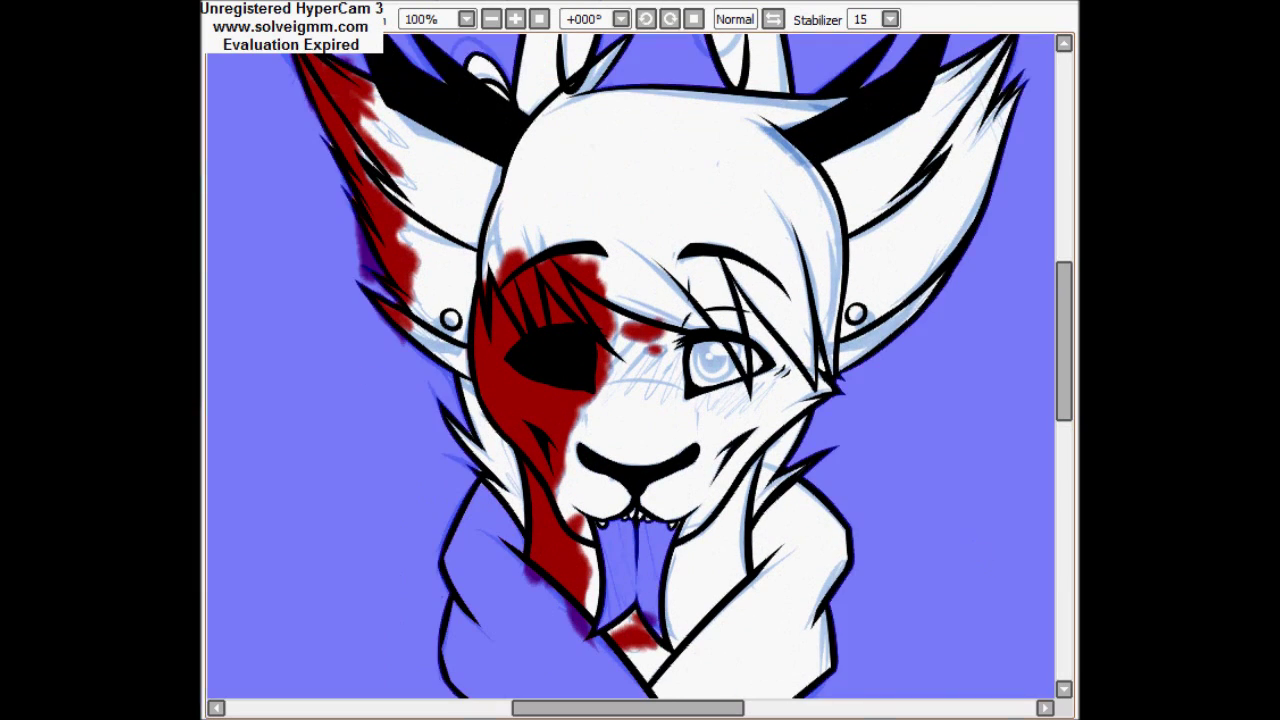
{"action": "key", "text": "ctrl+z"}
{"action": "scroll", "coordinate": [665, 262], "scroll_direction": "up", "scroll_amount": 1}
{"action": "left_click_drag", "start_coordinate": [560, 200], "coordinate": [665, 262]}
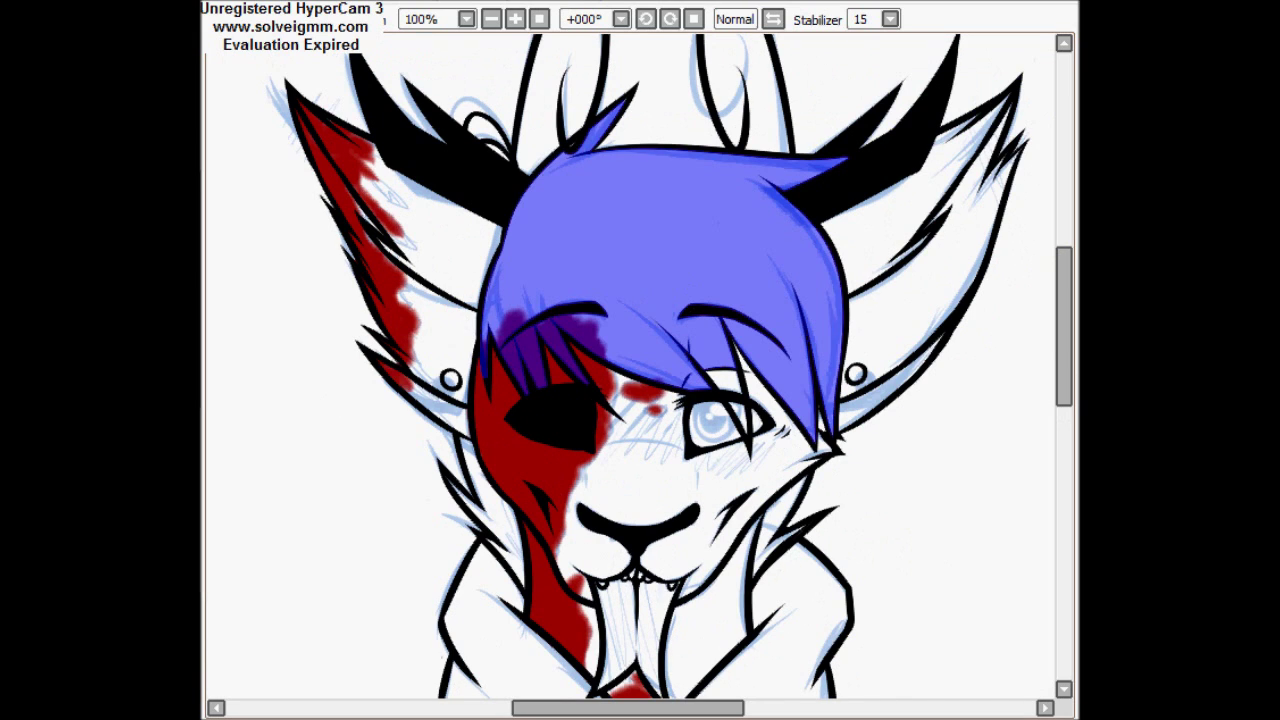
{"action": "key", "text": "ctrl+z"}
{"action": "key", "text": "ctrl+z"}
Roughen the inner edges of the dark red patches with a textured brush and adjust their colour with Hue and Saturation.
{"action": "mouse_move", "coordinate": [604, 380]}
{"action": "left_mouse_down"}
{"action": "mouse_move", "coordinate": [600, 482]}
{"action": "mouse_move", "coordinate": [644, 376]}
{"action": "mouse_move", "coordinate": [408, 268]}
{"action": "mouse_move", "coordinate": [518, 508]}
{"action": "left_mouse_up"}
{"action": "left_click_drag", "start_coordinate": [575, 470], "coordinate": [563, 537]}
{"action": "scroll", "coordinate": [563, 537], "scroll_direction": "down", "scroll_amount": 1}
{"action": "scroll", "coordinate": [252, 372], "scroll_direction": "up", "scroll_amount": 2}
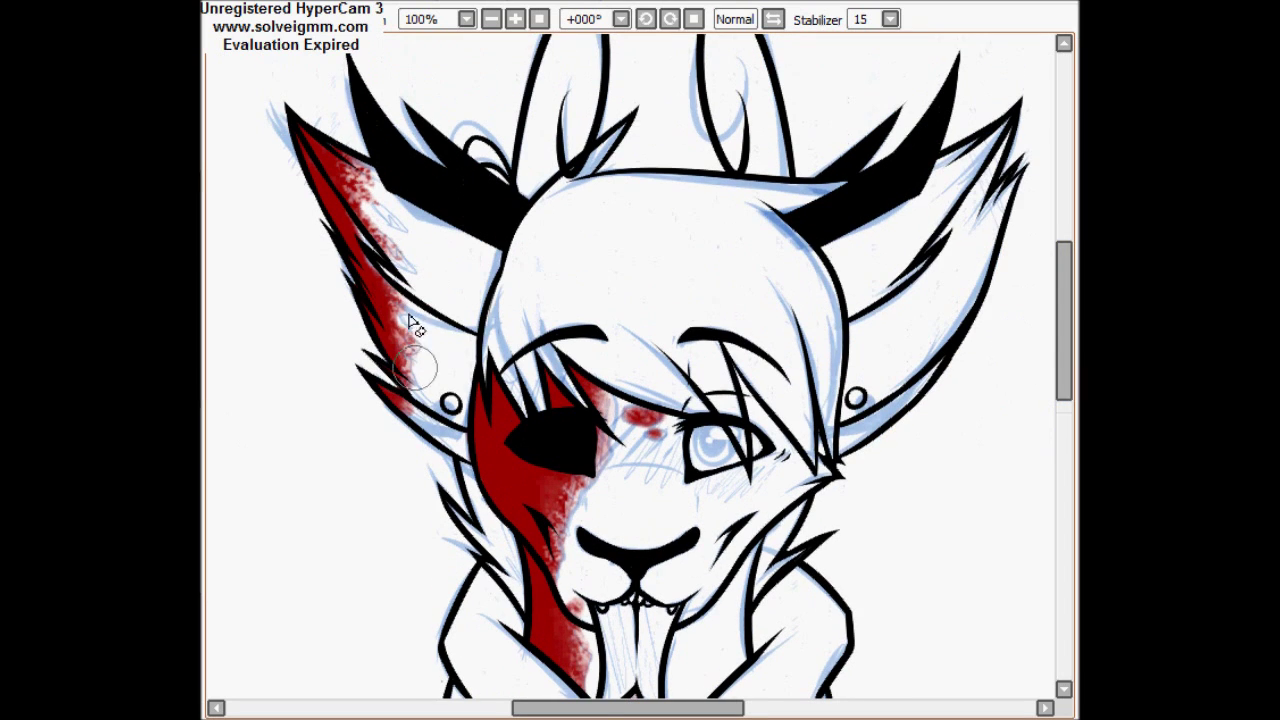
{"action": "scroll", "coordinate": [886, 608], "scroll_direction": "down", "scroll_amount": 1}
{"action": "key", "text": "ctrl+u"}
{"action": "key", "text": "Return"}
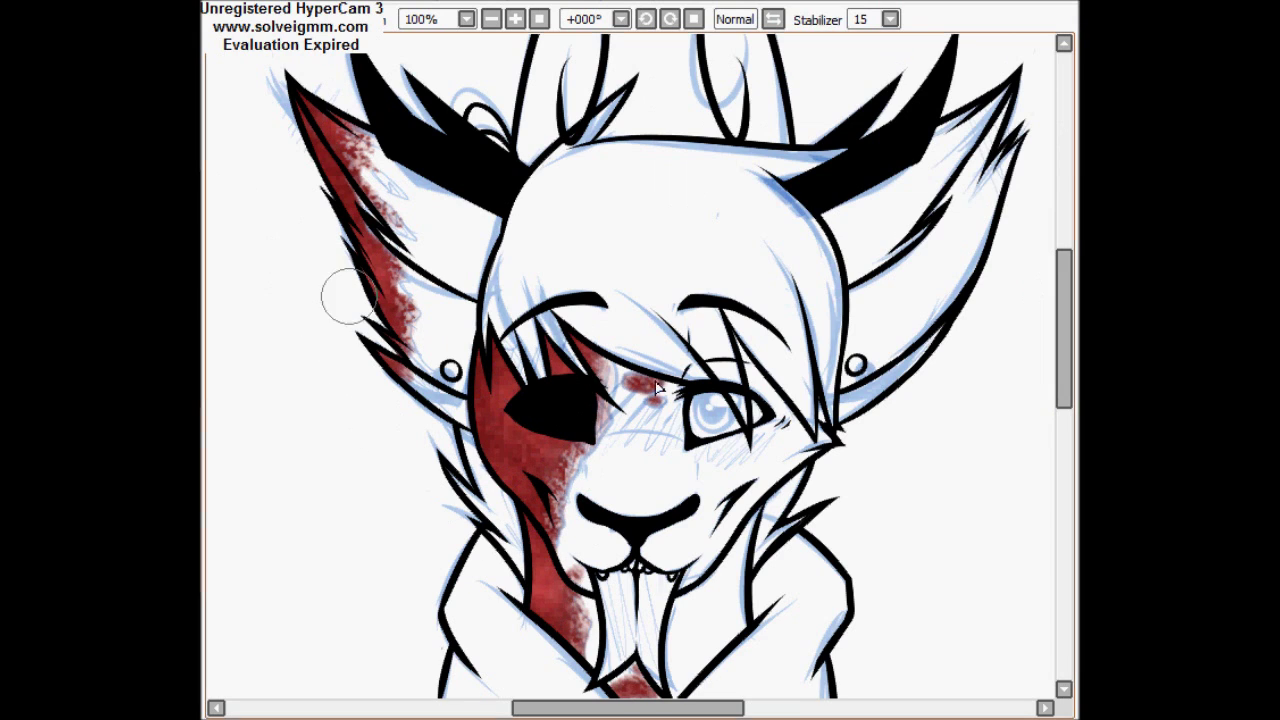
Shade the red patches with deeper red, blend the eye patch softly towards the nose bridge, and hide the blue sketch.
{"action": "left_click_drag", "start_coordinate": [510, 430], "coordinate": [535, 495]}
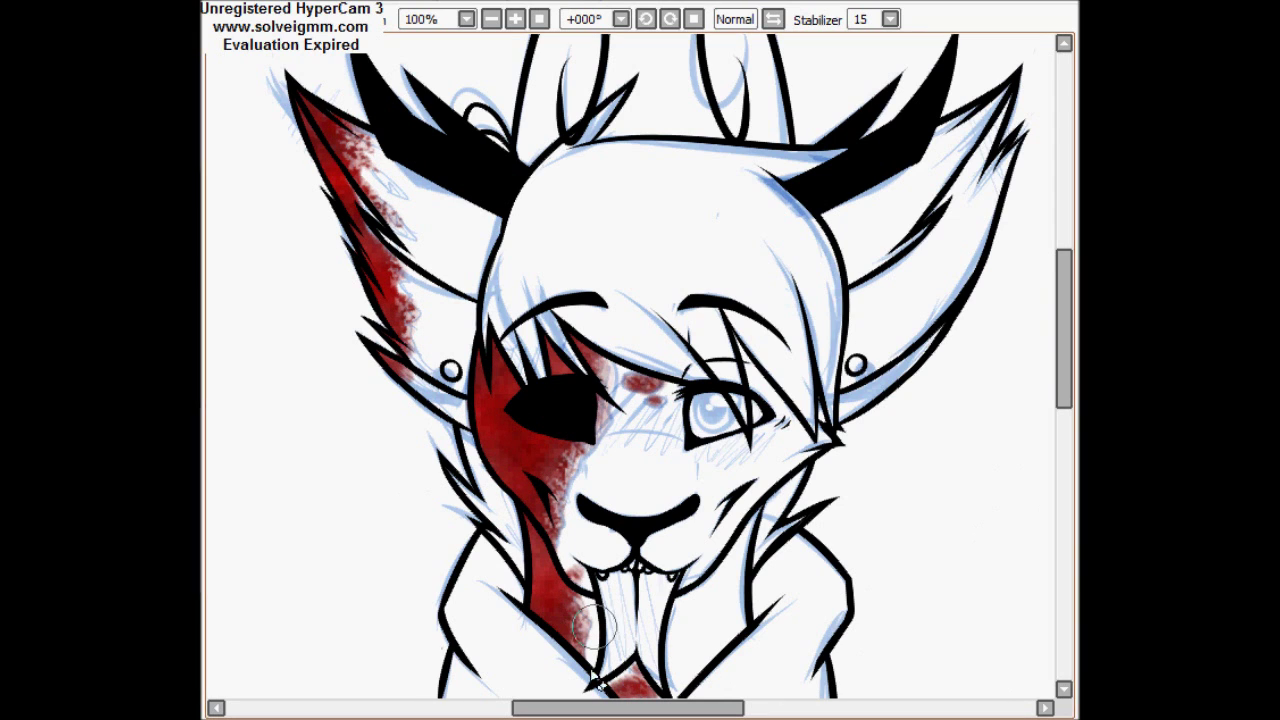
{"action": "scroll", "coordinate": [1040, 449], "scroll_direction": "up", "scroll_amount": 1}
{"action": "mouse_move", "coordinate": [520, 520]}
{"action": "left_mouse_down"}
{"action": "mouse_move", "coordinate": [600, 440]}
{"action": "mouse_move", "coordinate": [603, 402]}
{"action": "mouse_move", "coordinate": [600, 450]}
{"action": "left_mouse_up"}
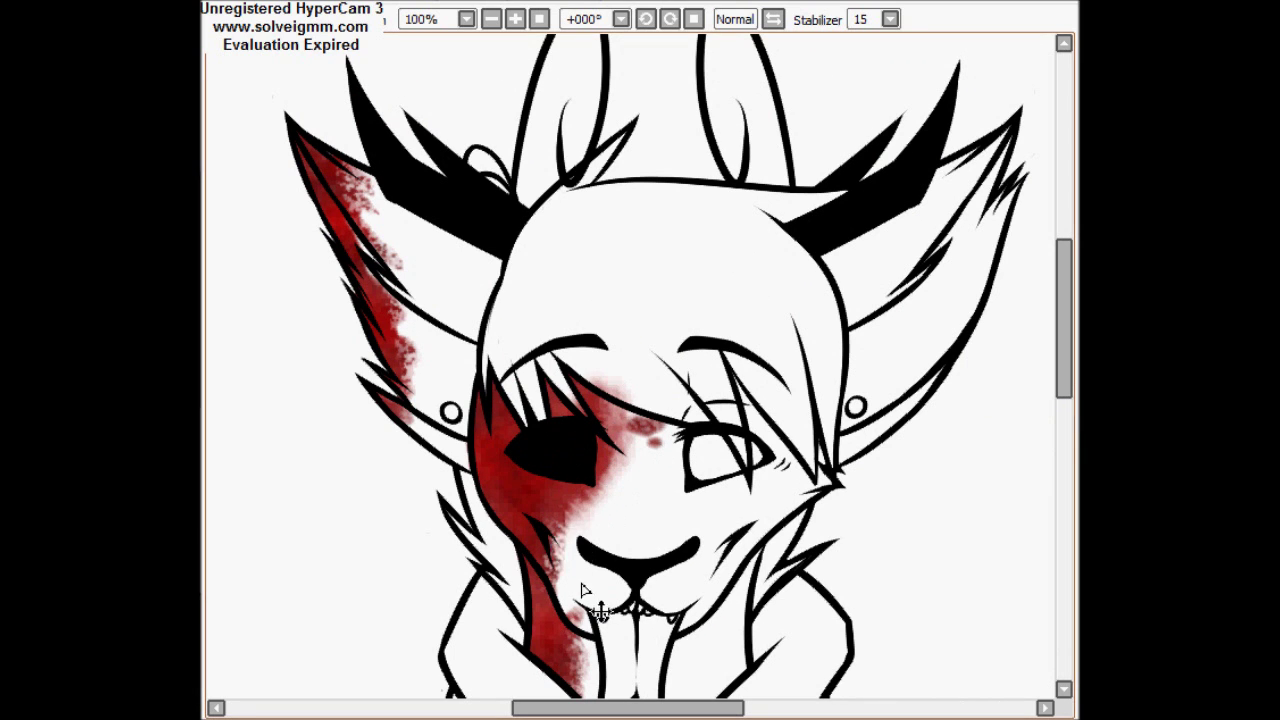
{"action": "key", "text": "ctrl+z"}
{"action": "scroll", "coordinate": [1057, 400], "scroll_direction": "down", "scroll_amount": 2}
{"action": "scroll", "coordinate": [1060, 480], "scroll_direction": "up", "scroll_amount": 2}
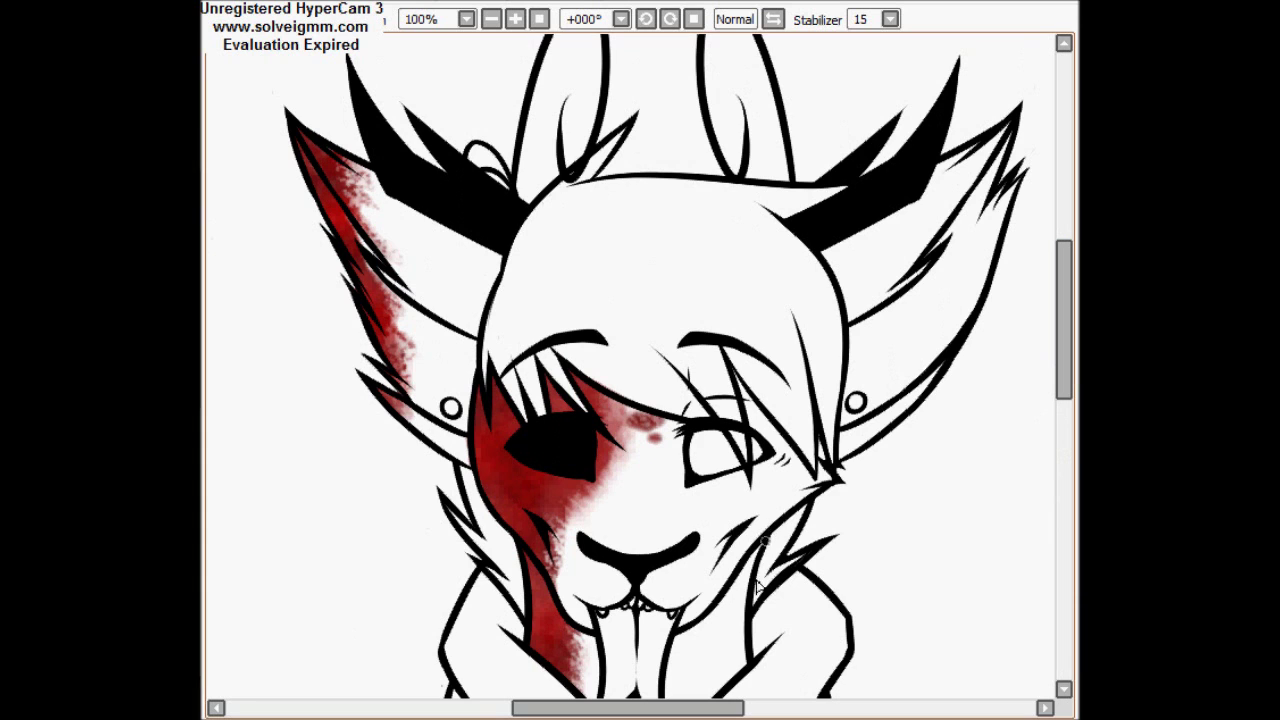
Consult the reference picture of the green character and fill the head, ears, hair and hood with a dark green base.
{"action": "scroll", "coordinate": [1046, 403], "scroll_direction": "down", "scroll_amount": 2}
{"action": "scroll", "coordinate": [1057, 434], "scroll_direction": "up", "scroll_amount": 2}
{"action": "left_click", "coordinate": [1057, 434]}
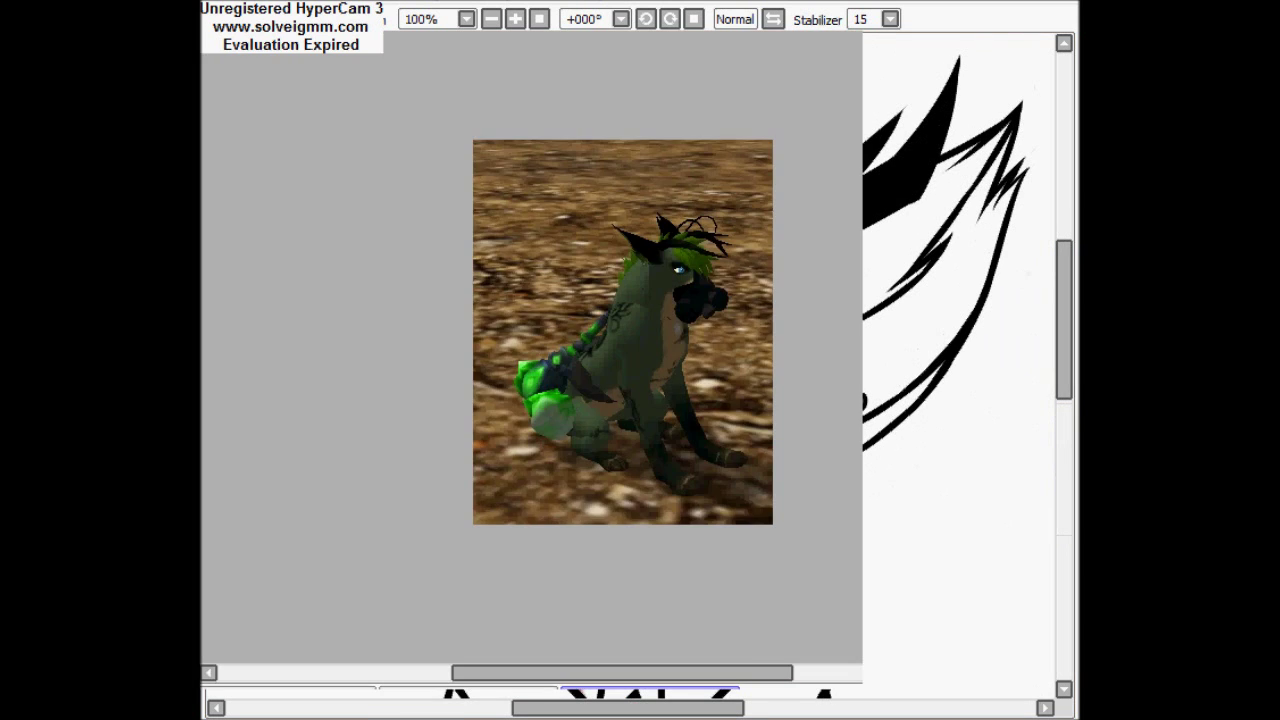
{"action": "left_click", "coordinate": [437, 697]}
{"action": "scroll", "coordinate": [1043, 371], "scroll_direction": "down", "scroll_amount": 1}
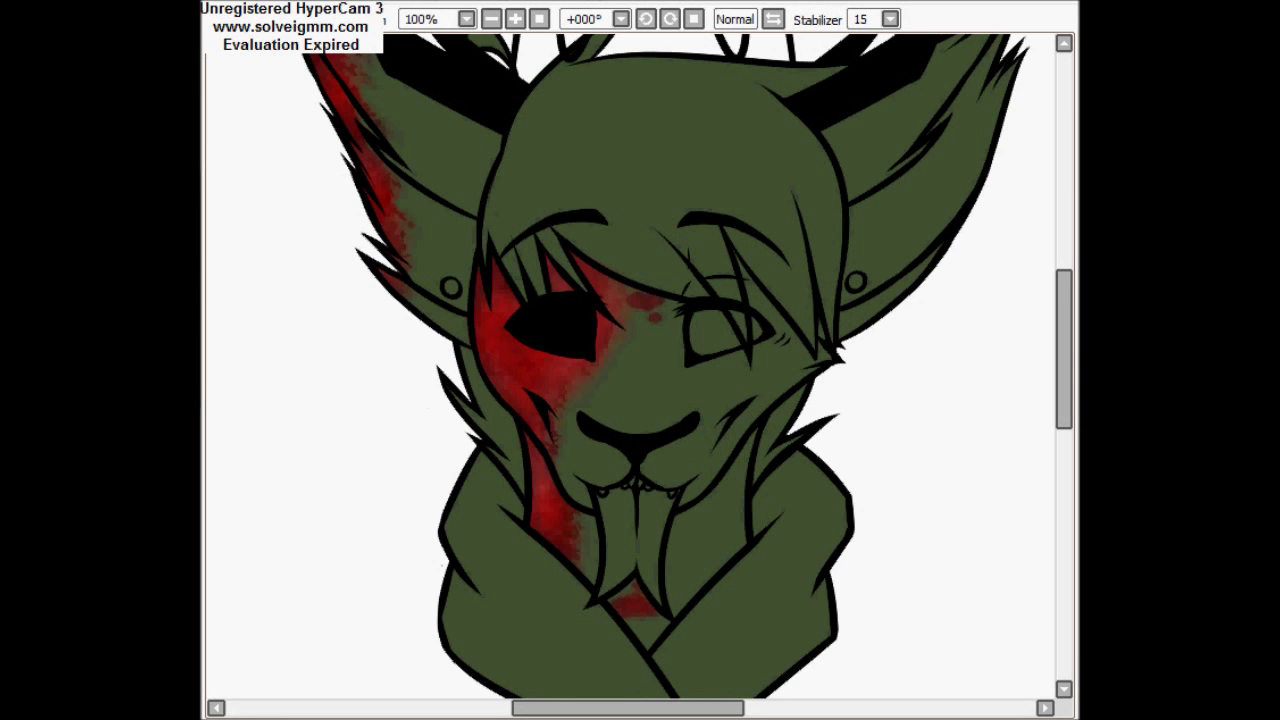
Fill the neck fur, both inner ears and the hair with light green.
{"action": "left_click", "coordinate": [480, 445]}
{"action": "scroll", "coordinate": [1022, 313], "scroll_direction": "up", "scroll_amount": 1}
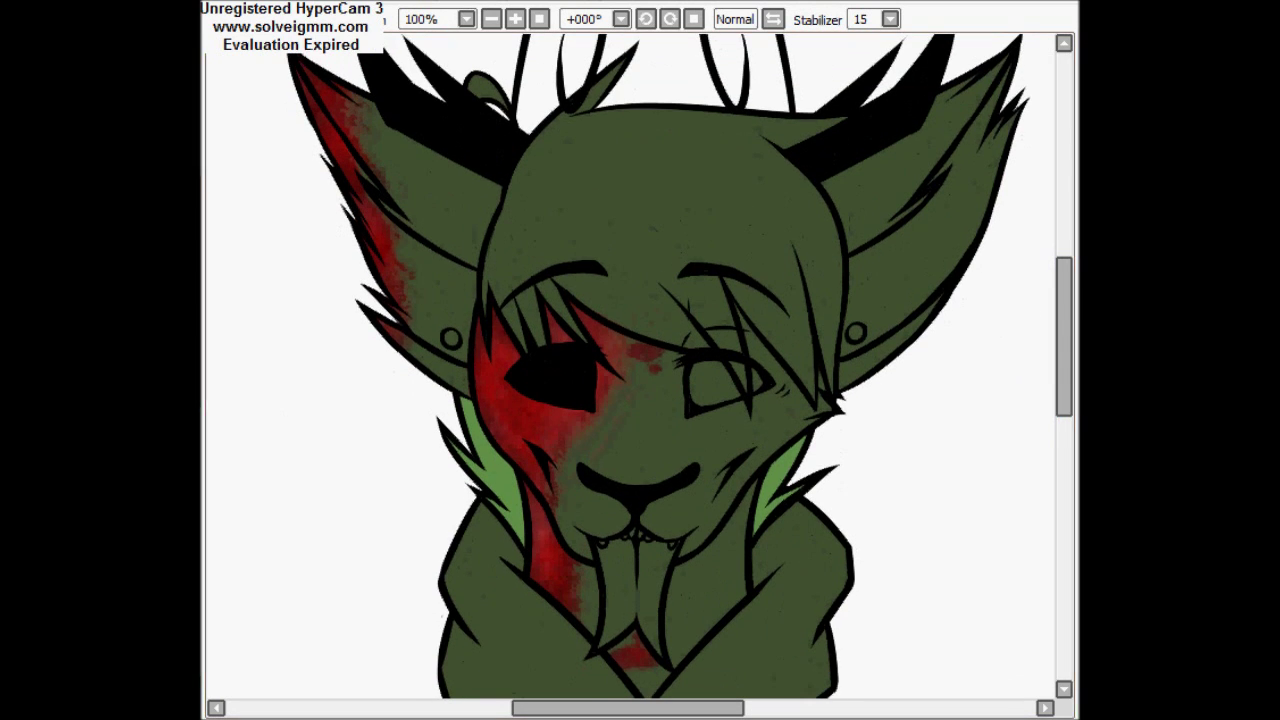
{"action": "left_click", "coordinate": [420, 280]}
{"action": "scroll", "coordinate": [1040, 290], "scroll_direction": "up", "scroll_amount": 2}
{"action": "left_click", "coordinate": [960, 260]}
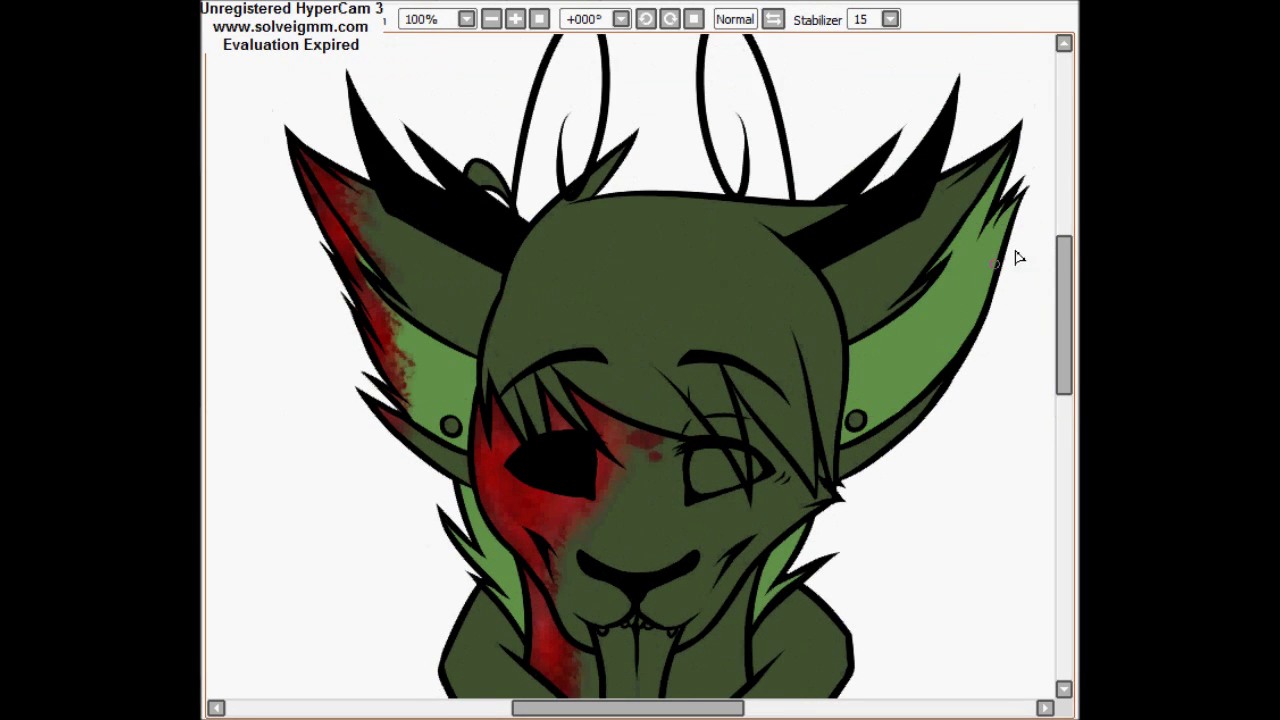
{"action": "scroll", "coordinate": [993, 265], "scroll_direction": "down", "scroll_amount": 1}
{"action": "left_click", "coordinate": [480, 345]}
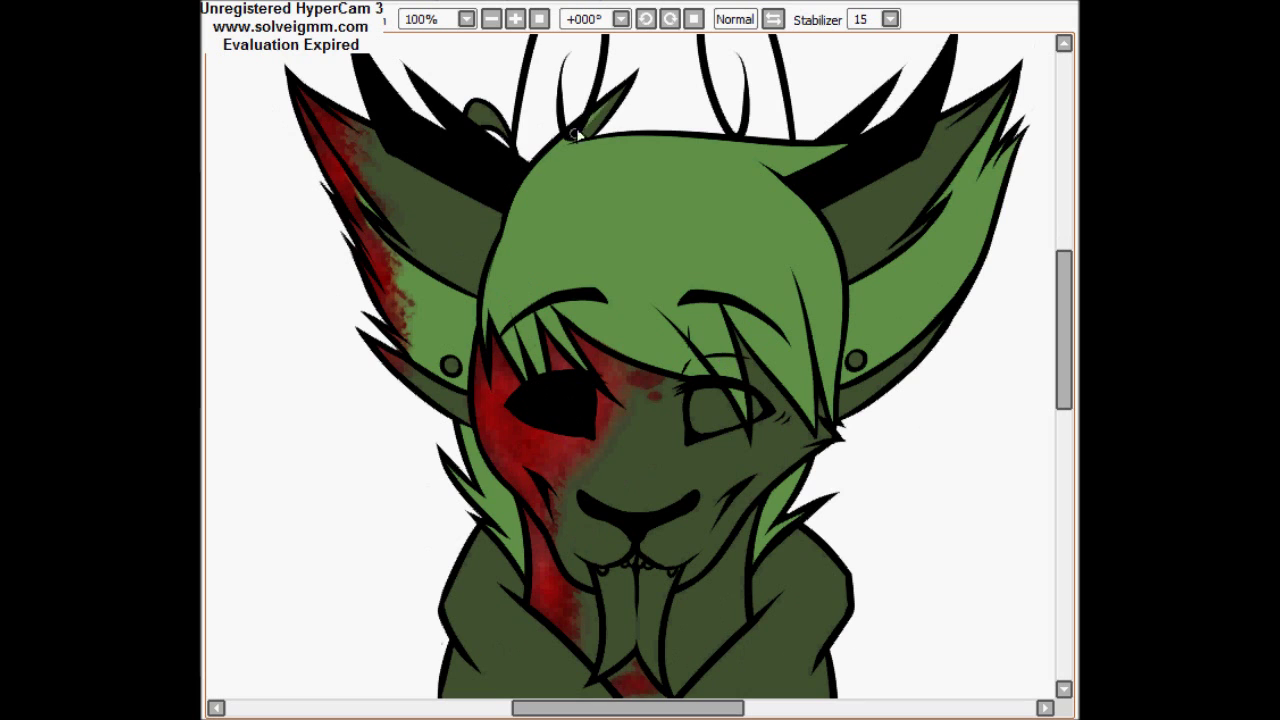
Using the palette swatches, colour the hood dark grey, the outer ears near-black and the ear studs light grey.
{"action": "scroll", "coordinate": [630, 93], "scroll_direction": "left", "scroll_amount": 3}
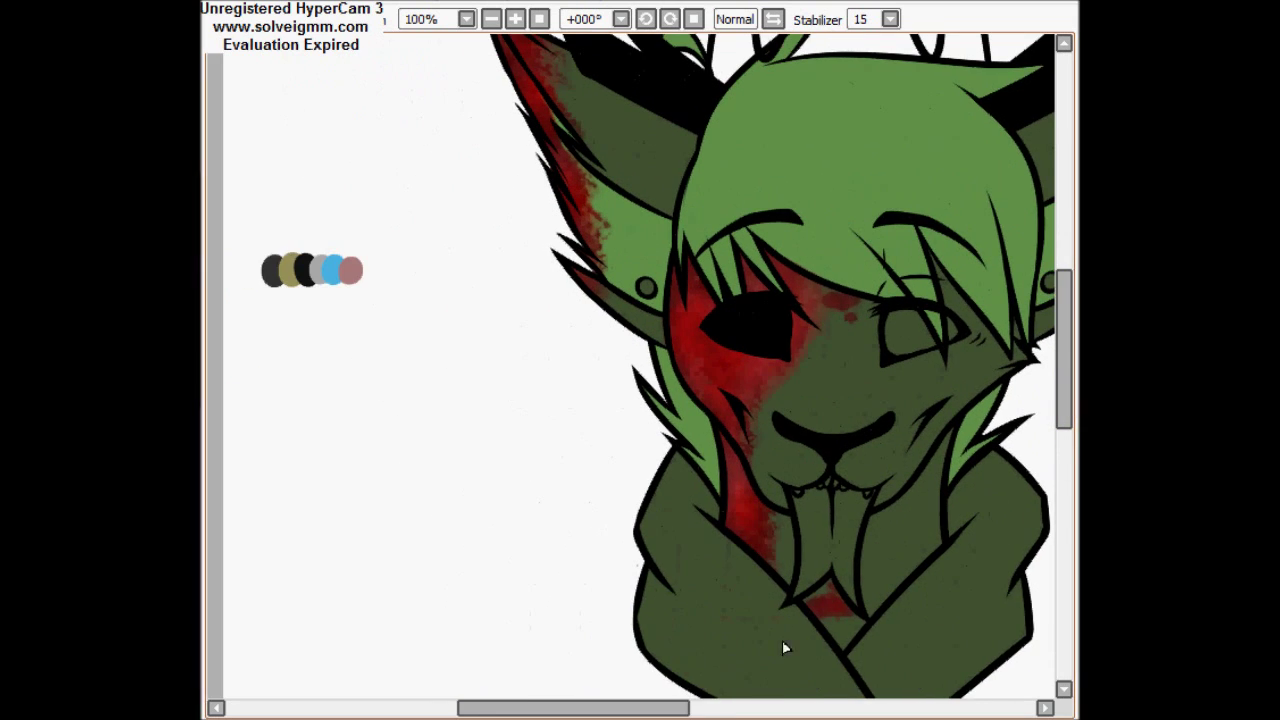
{"action": "scroll", "coordinate": [1033, 295], "scroll_direction": "right", "scroll_amount": 1}
{"action": "left_click", "coordinate": [900, 610]}
{"action": "left_click", "coordinate": [1033, 295]}
{"action": "scroll", "coordinate": [1033, 295], "scroll_direction": "left", "scroll_amount": 2}
{"action": "left_click", "coordinate": [600, 230]}
{"action": "scroll", "coordinate": [845, 441], "scroll_direction": "right", "scroll_amount": 3}
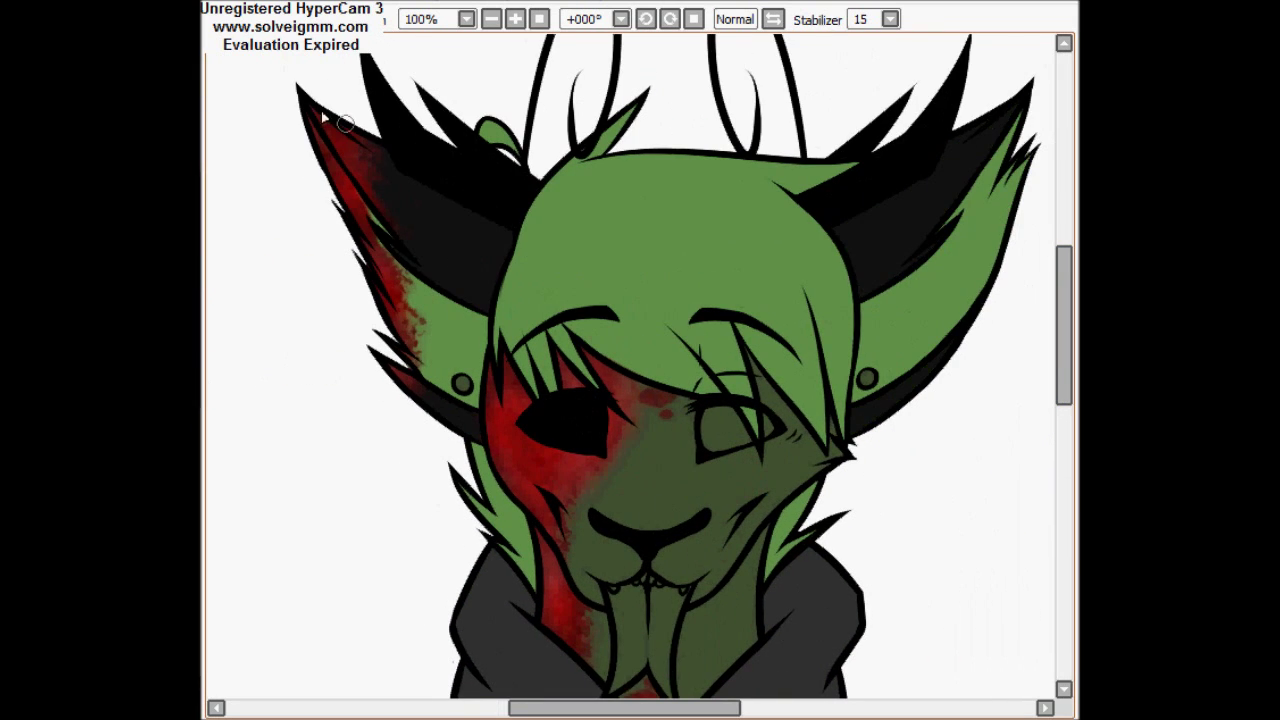
{"action": "scroll", "coordinate": [1066, 377], "scroll_direction": "left", "scroll_amount": 3}
{"action": "scroll", "coordinate": [1066, 377], "scroll_direction": "right", "scroll_amount": 3}
{"action": "scroll", "coordinate": [1066, 377], "scroll_direction": "down", "scroll_amount": 1}
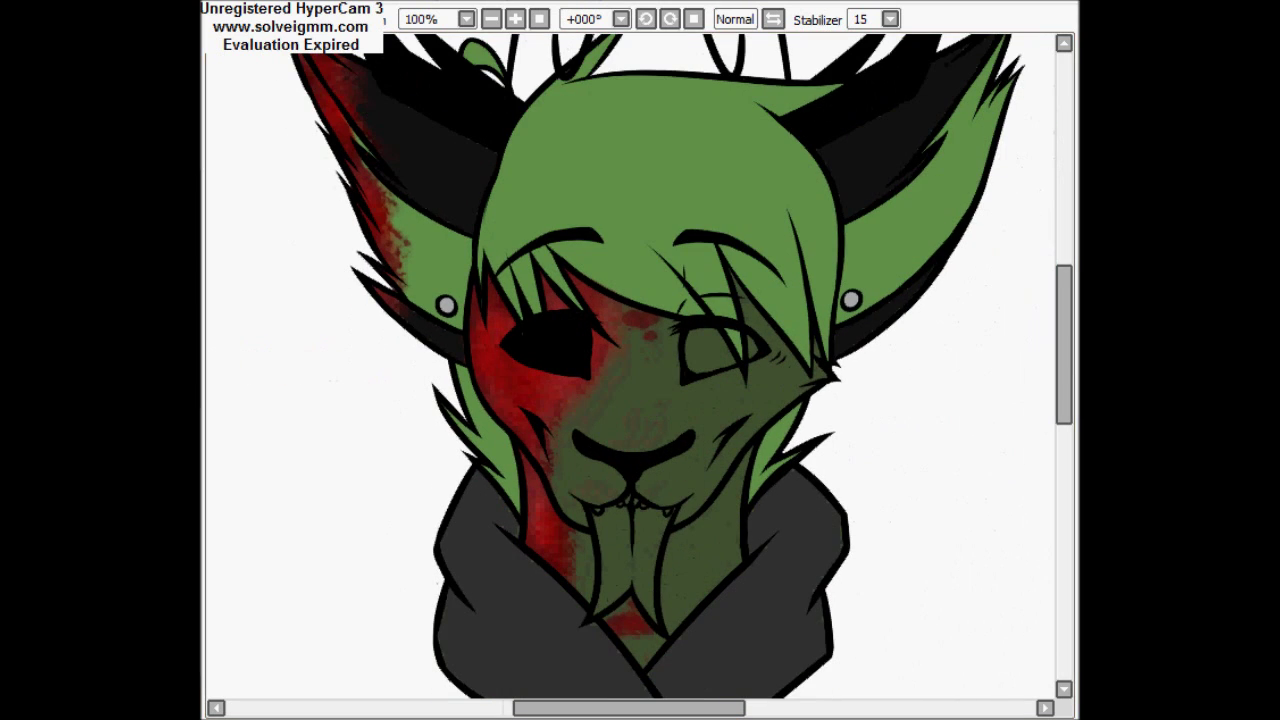
Paint the muzzle, right cheek and front of the neck tan, and colour the forked tongue with the pink swatch.
{"action": "left_click", "coordinate": [580, 478]}
{"action": "mouse_move", "coordinate": [630, 437]}
{"action": "left_mouse_down"}
{"action": "mouse_move", "coordinate": [680, 517]}
{"action": "mouse_move", "coordinate": [757, 400]}
{"action": "mouse_move", "coordinate": [620, 520]}
{"action": "left_mouse_up"}
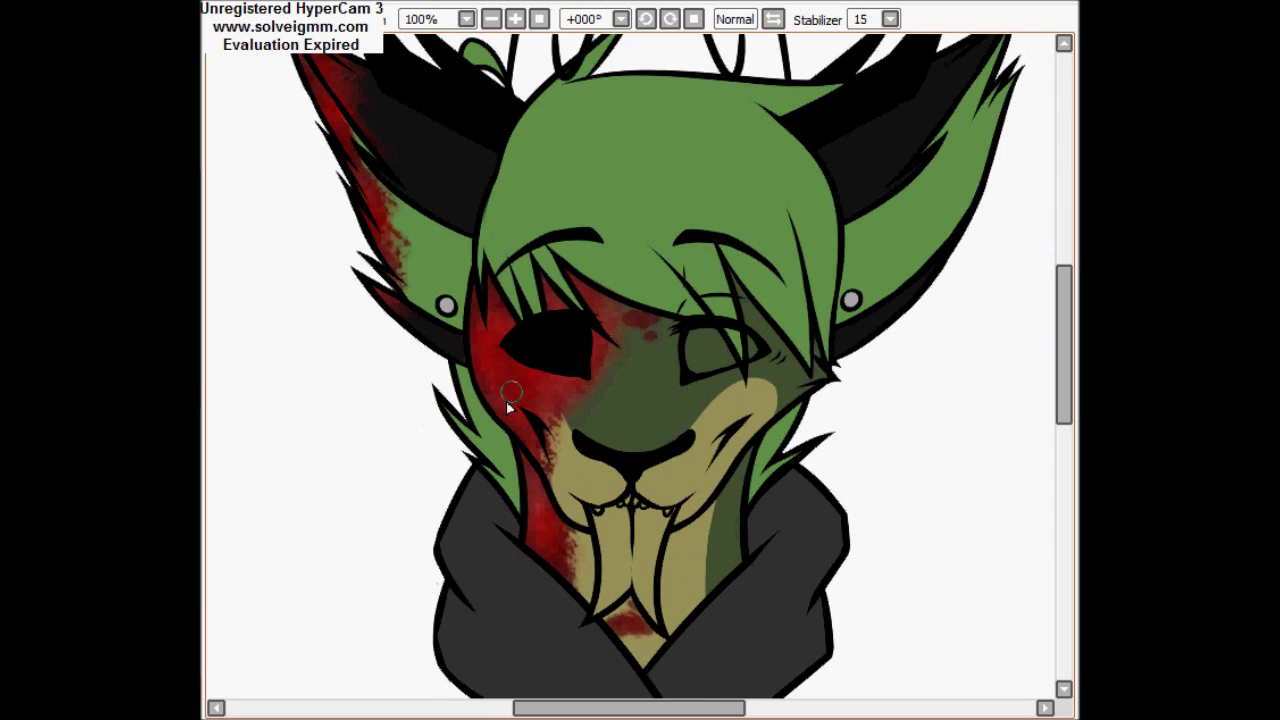
{"action": "scroll", "coordinate": [718, 365], "scroll_direction": "left", "scroll_amount": 3}
{"action": "left_click", "coordinate": [262, 288]}
{"action": "left_click_drag", "start_coordinate": [680, 400], "coordinate": [700, 480]}
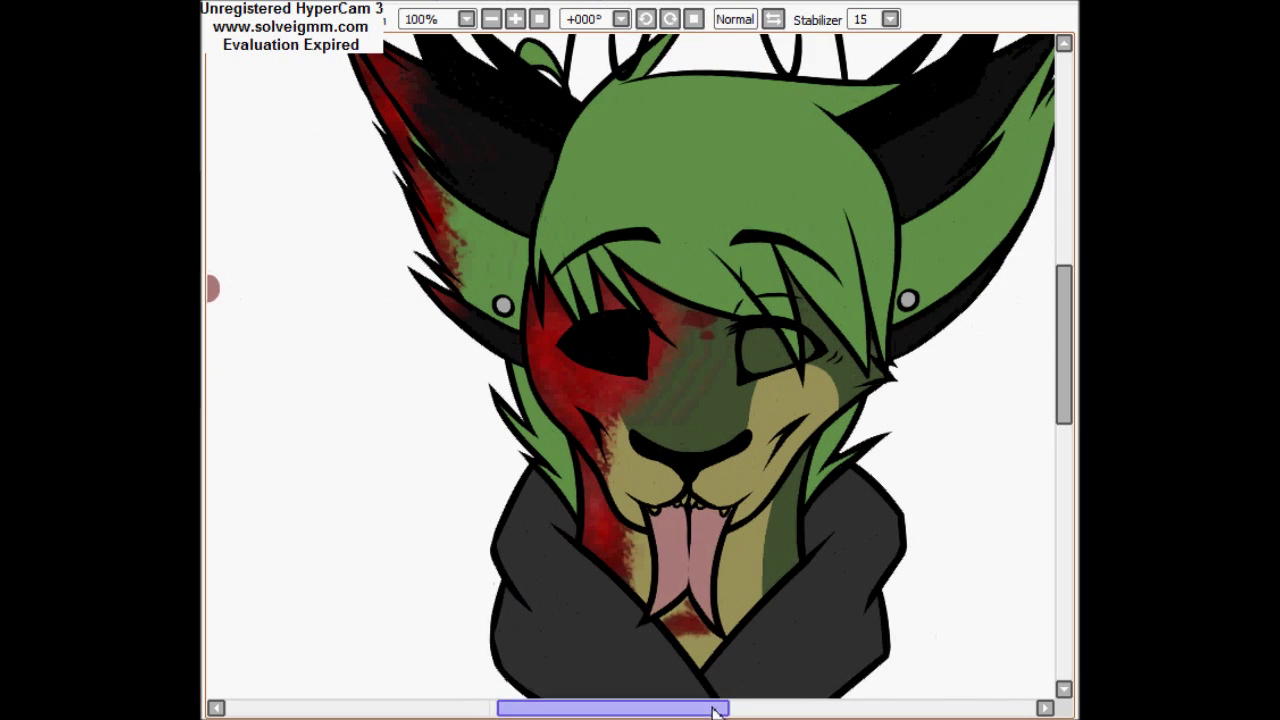
Colour the small teeth along the upper lip white.
{"action": "scroll", "coordinate": [690, 450], "scroll_direction": "left", "scroll_amount": 1}
{"action": "scroll", "coordinate": [857, 510], "scroll_direction": "up", "scroll_amount": 5}
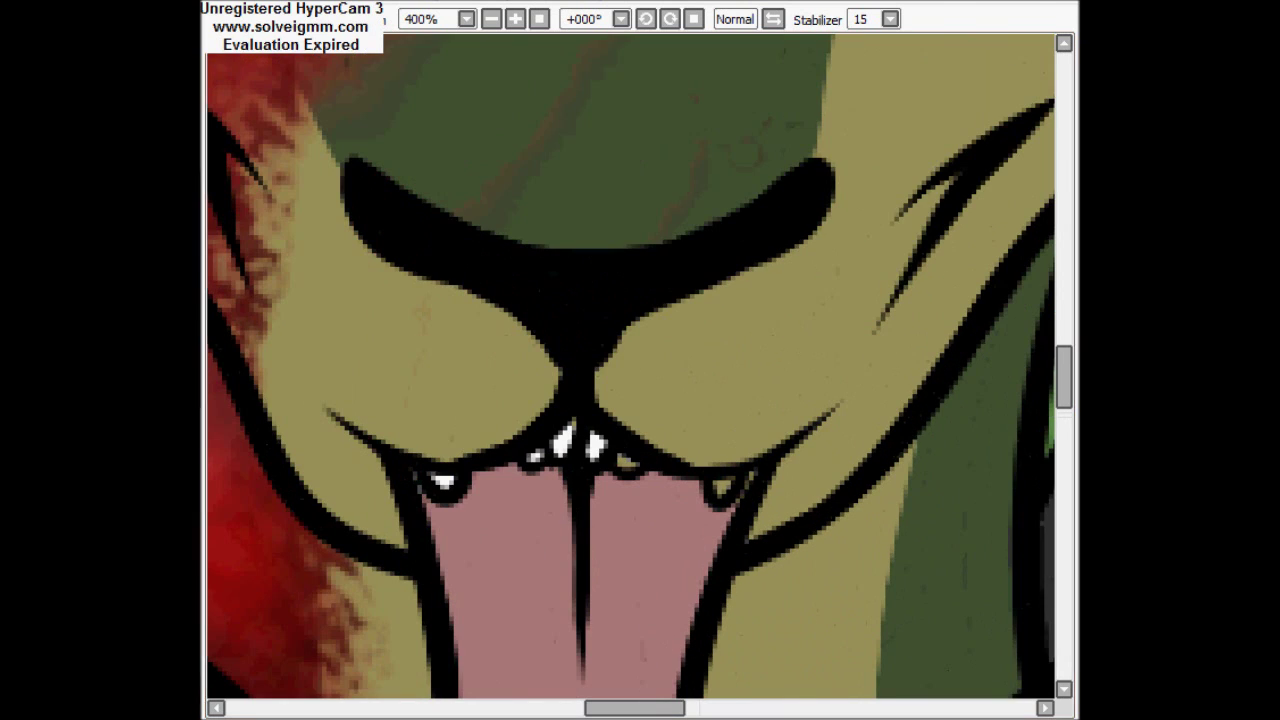
{"action": "scroll", "coordinate": [729, 360], "scroll_direction": "down", "scroll_amount": 4}
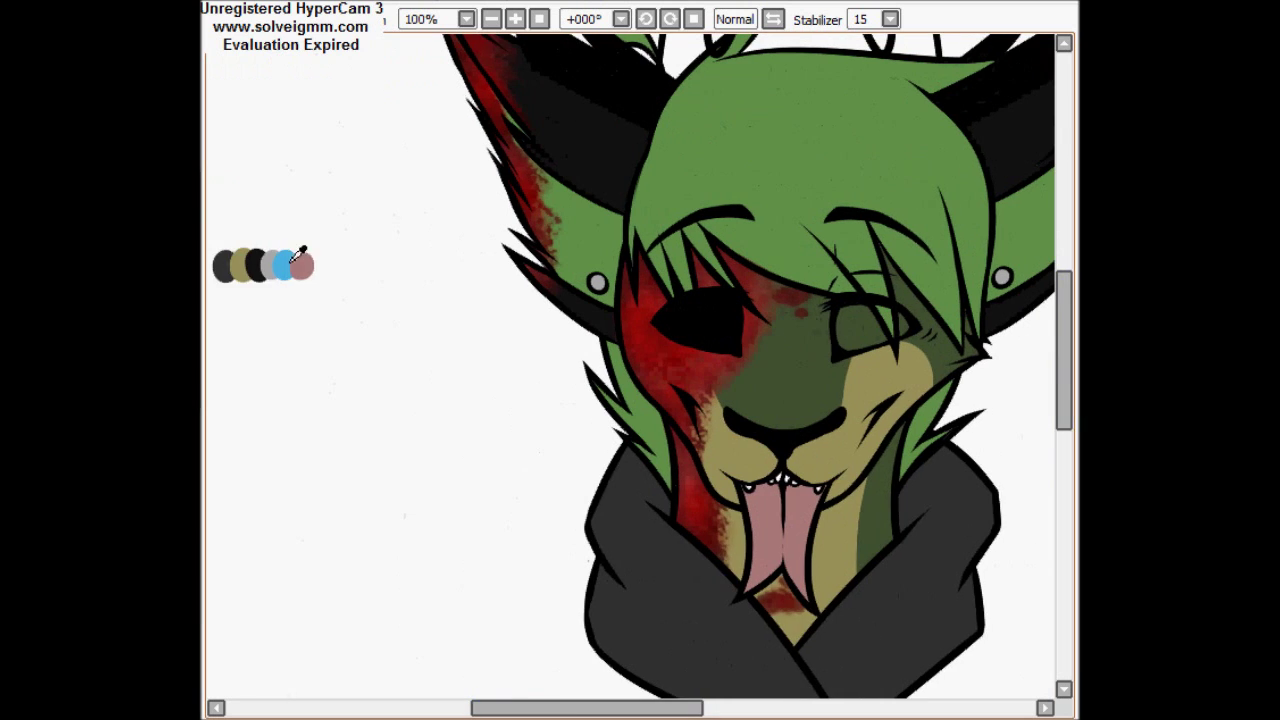
Fill the right eyeball pale bluish white with reddish edges, reduce the colour's saturation, roughen the edges and deselect.
{"action": "scroll", "coordinate": [712, 325], "scroll_direction": "up", "scroll_amount": 3}
{"action": "left_click", "coordinate": [712, 325]}
{"action": "mouse_move", "coordinate": [632, 288]}
{"action": "left_mouse_down"}
{"action": "mouse_move", "coordinate": [674, 432]}
{"action": "mouse_move", "coordinate": [613, 312]}
{"action": "left_mouse_up"}
{"action": "key", "text": "ctrl+u"}
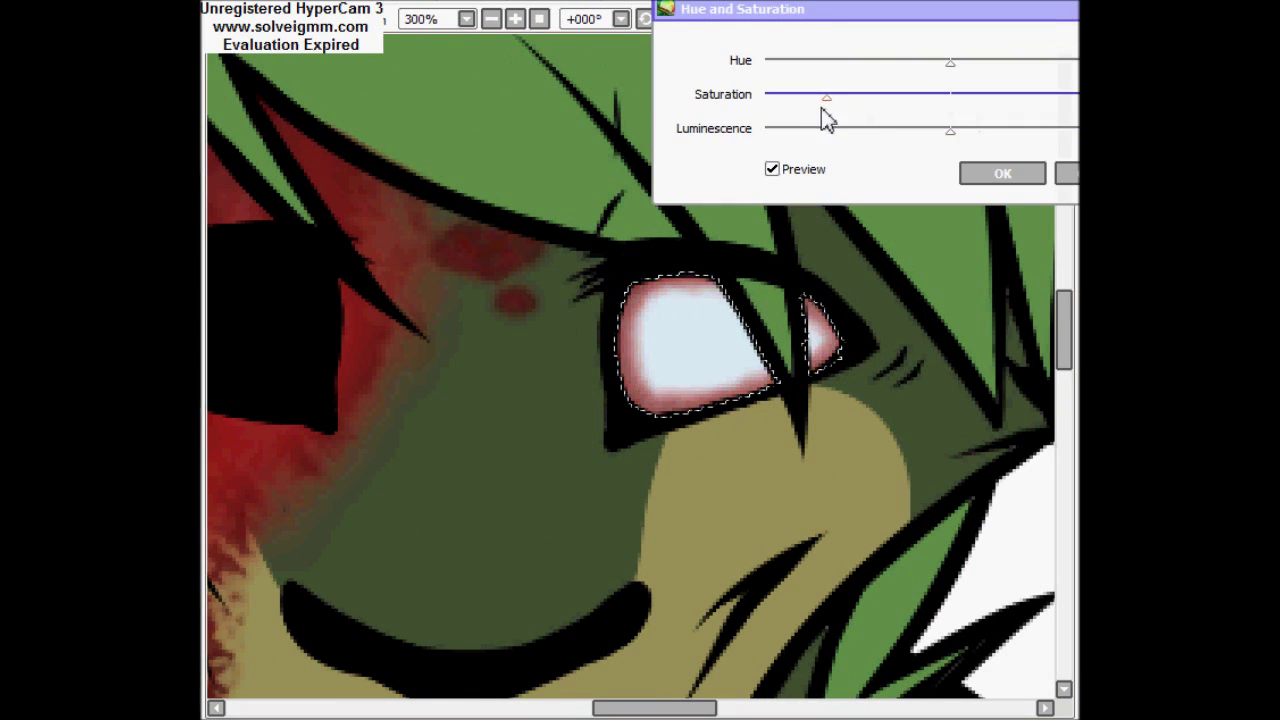
{"action": "left_click_drag", "start_coordinate": [826, 115], "coordinate": [917, 141]}
{"action": "key", "text": "Return"}
{"action": "mouse_move", "coordinate": [750, 365]}
{"action": "left_mouse_down"}
{"action": "mouse_move", "coordinate": [690, 395]}
{"action": "mouse_move", "coordinate": [737, 357]}
{"action": "mouse_move", "coordinate": [820, 330]}
{"action": "mouse_move", "coordinate": [780, 330]}
{"action": "left_mouse_up"}
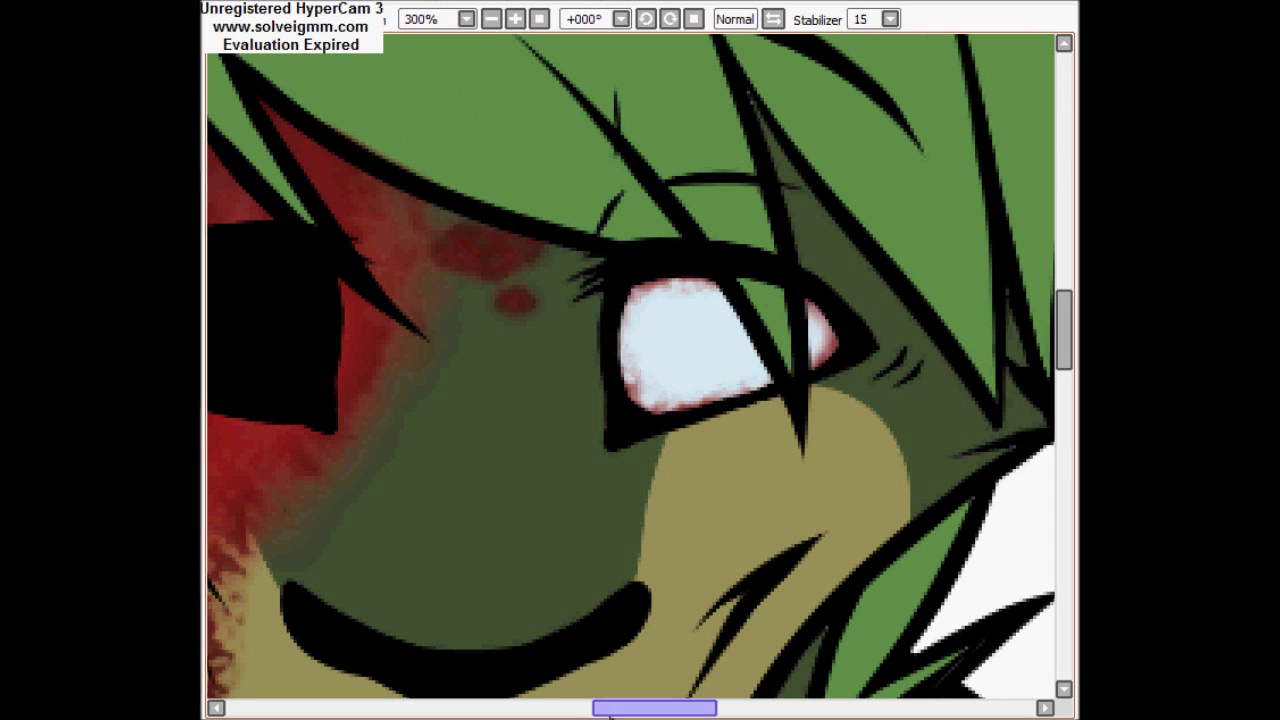
{"action": "scroll", "coordinate": [580, 674], "scroll_direction": "right", "scroll_amount": 1}
{"action": "key", "text": "ctrl+d"}
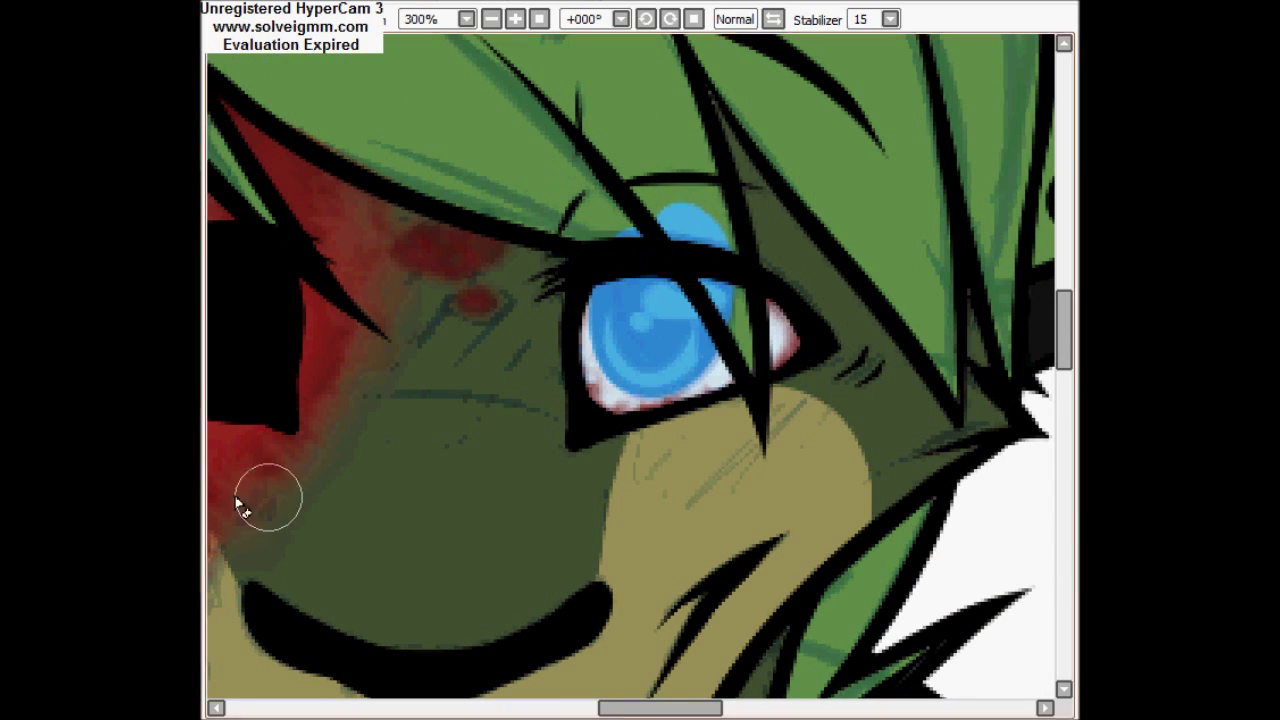
Paint the round iris of the right eye with a gradient from dark blue down to light blue.
{"action": "key", "text": "ctrl+z"}
{"action": "key", "text": "ctrl+z"}
{"action": "key", "text": "ctrl+z"}
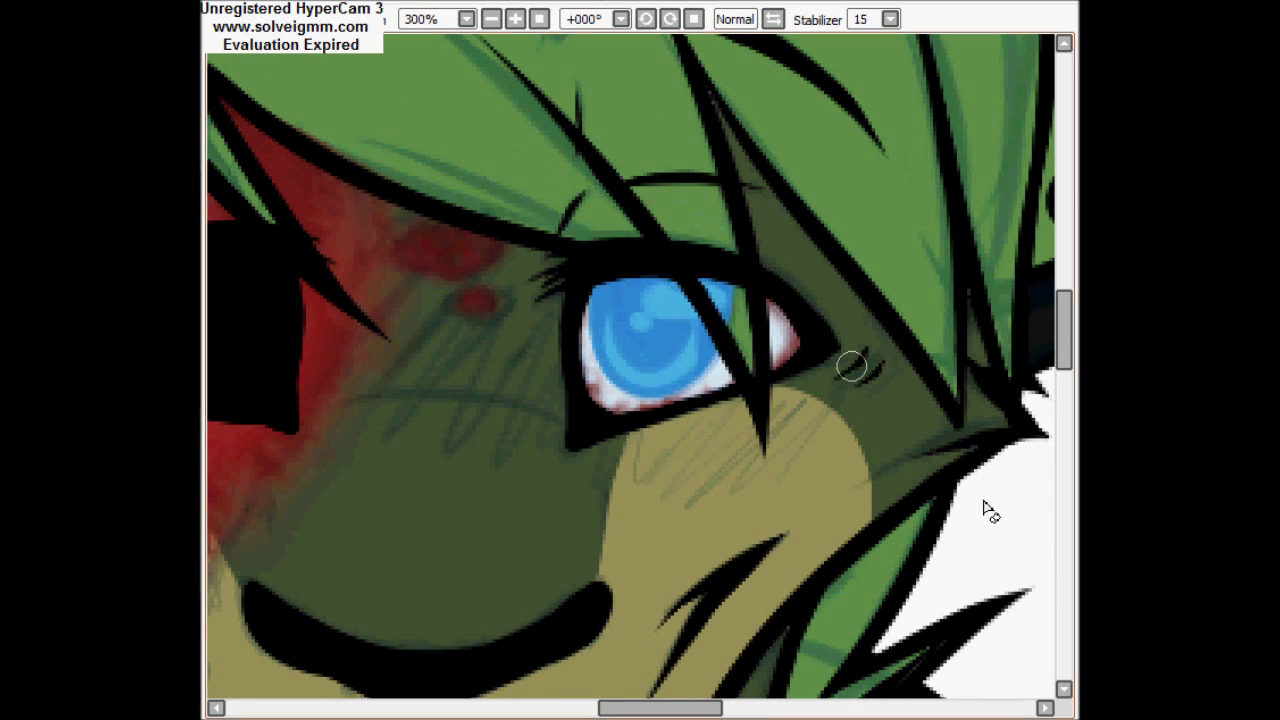
{"action": "mouse_move", "coordinate": [700, 290]}
{"action": "left_mouse_down"}
{"action": "mouse_move", "coordinate": [608, 289]}
{"action": "mouse_move", "coordinate": [775, 327]}
{"action": "mouse_move", "coordinate": [700, 347]}
{"action": "left_mouse_up"}
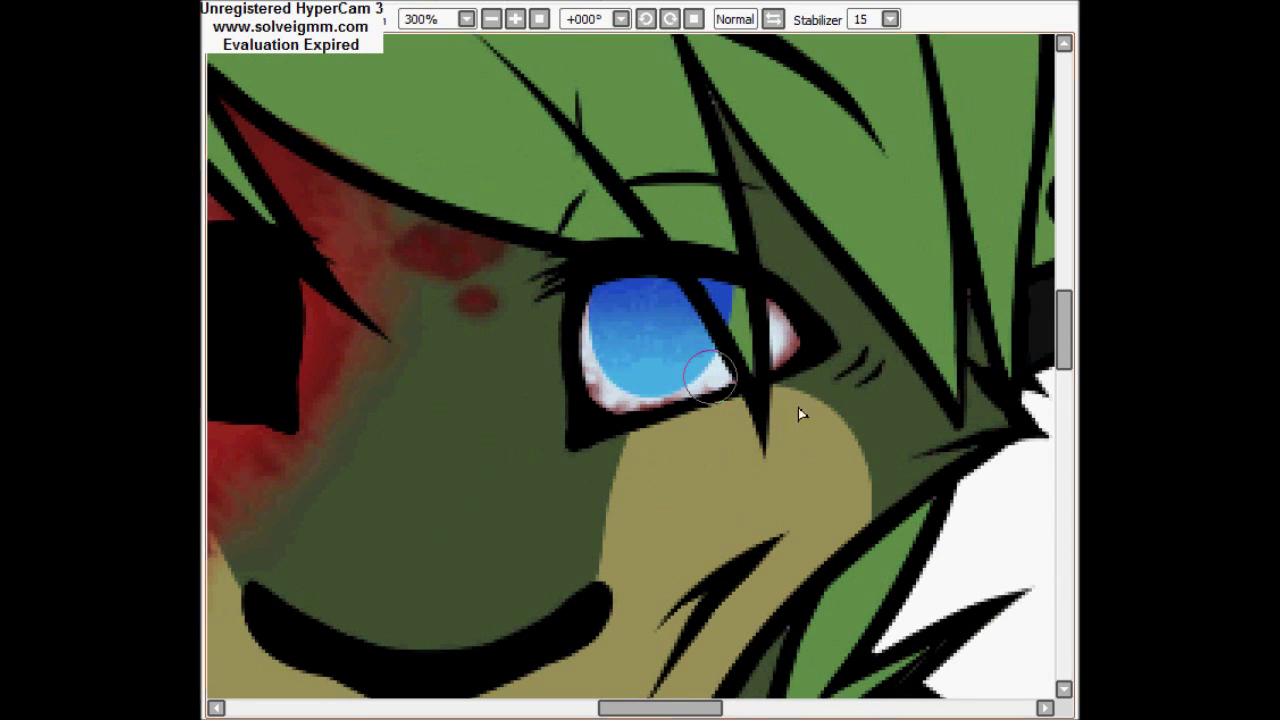
Try shading the iris with a dark blue pupil and a darker outer ring.
{"action": "key", "text": "ctrl+z"}
{"action": "key", "text": "ctrl+y"}
{"action": "key", "text": "ctrl+z"}
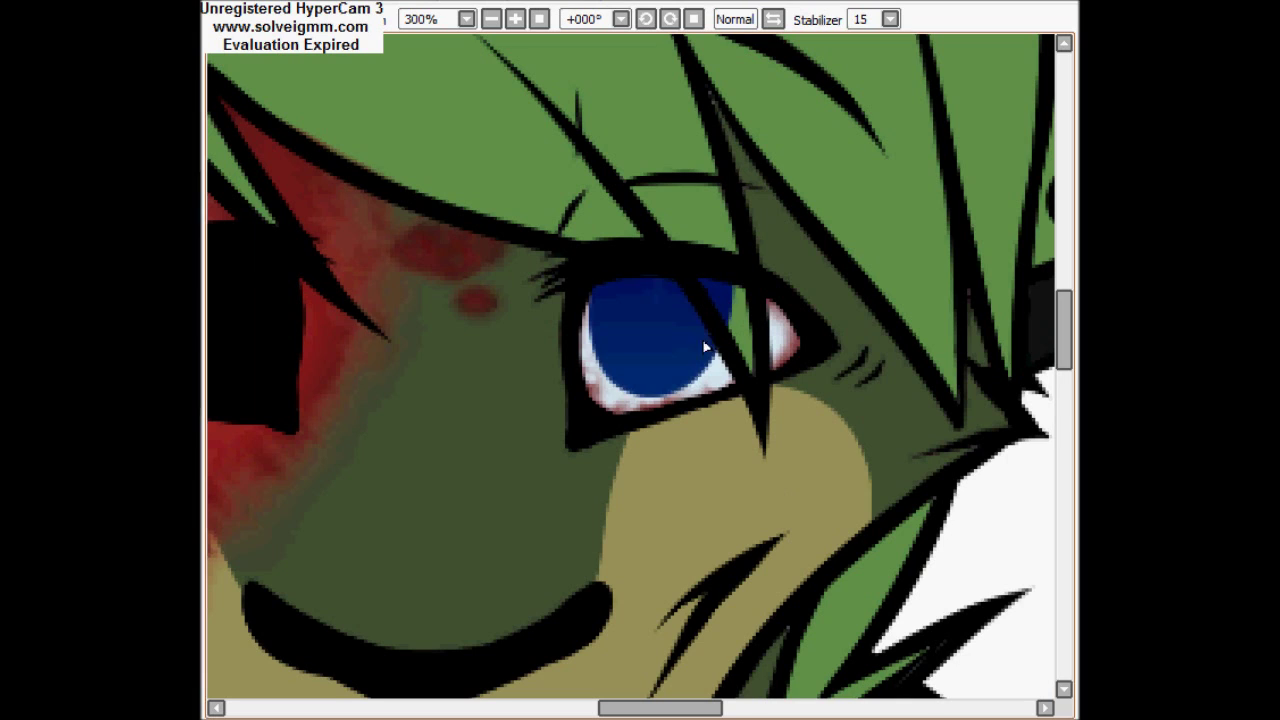
{"action": "key", "text": "ctrl+y"}
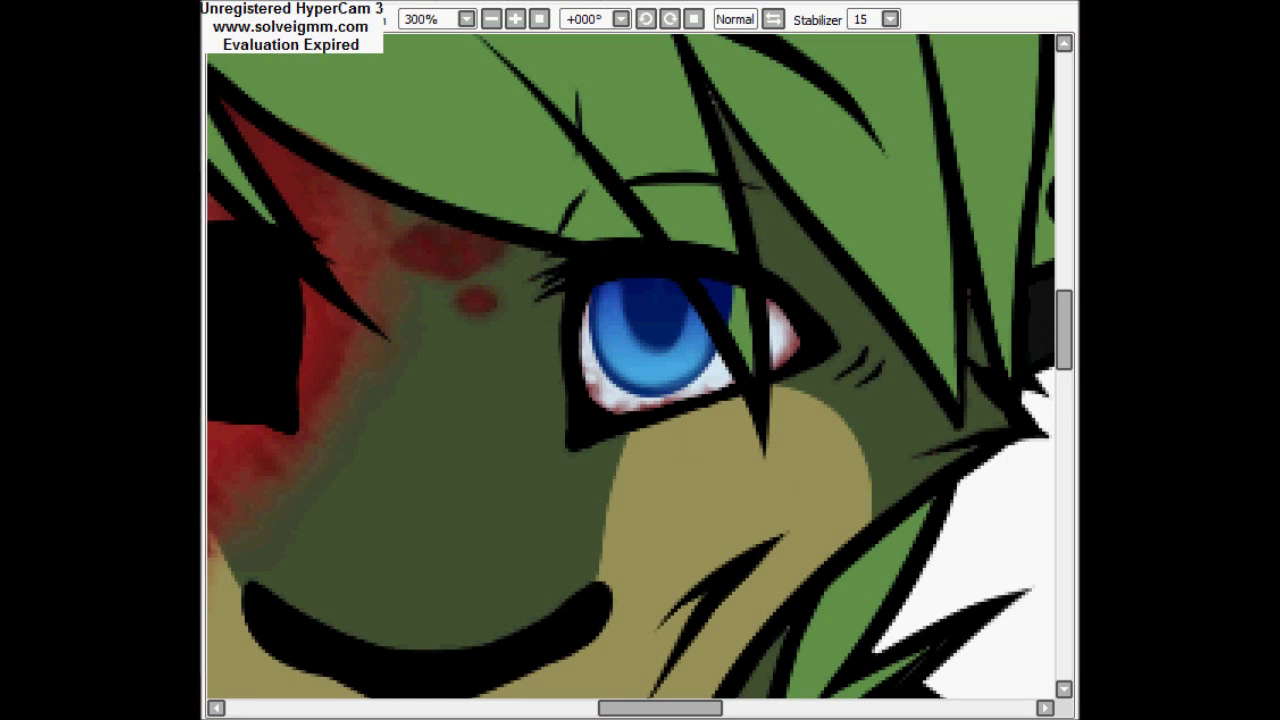
{"action": "left_click_drag", "start_coordinate": [600, 345], "coordinate": [618, 272]}
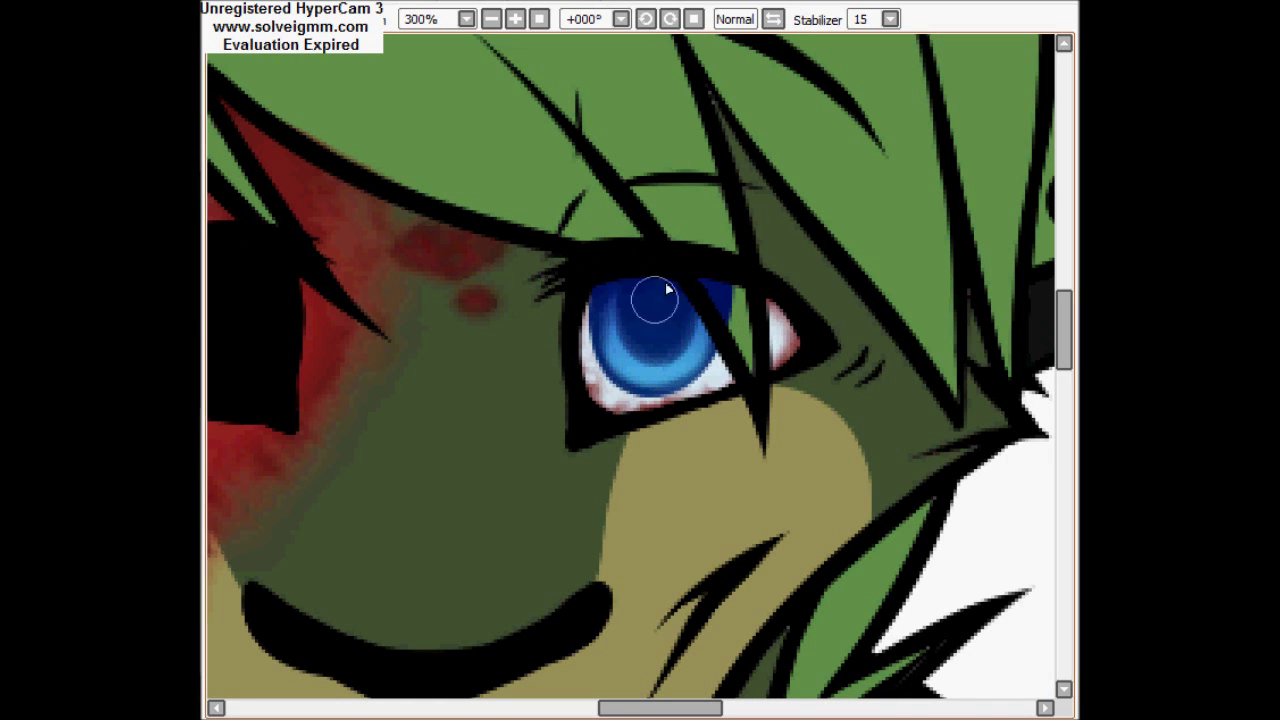
{"action": "left_click_drag", "start_coordinate": [595, 370], "coordinate": [612, 250]}
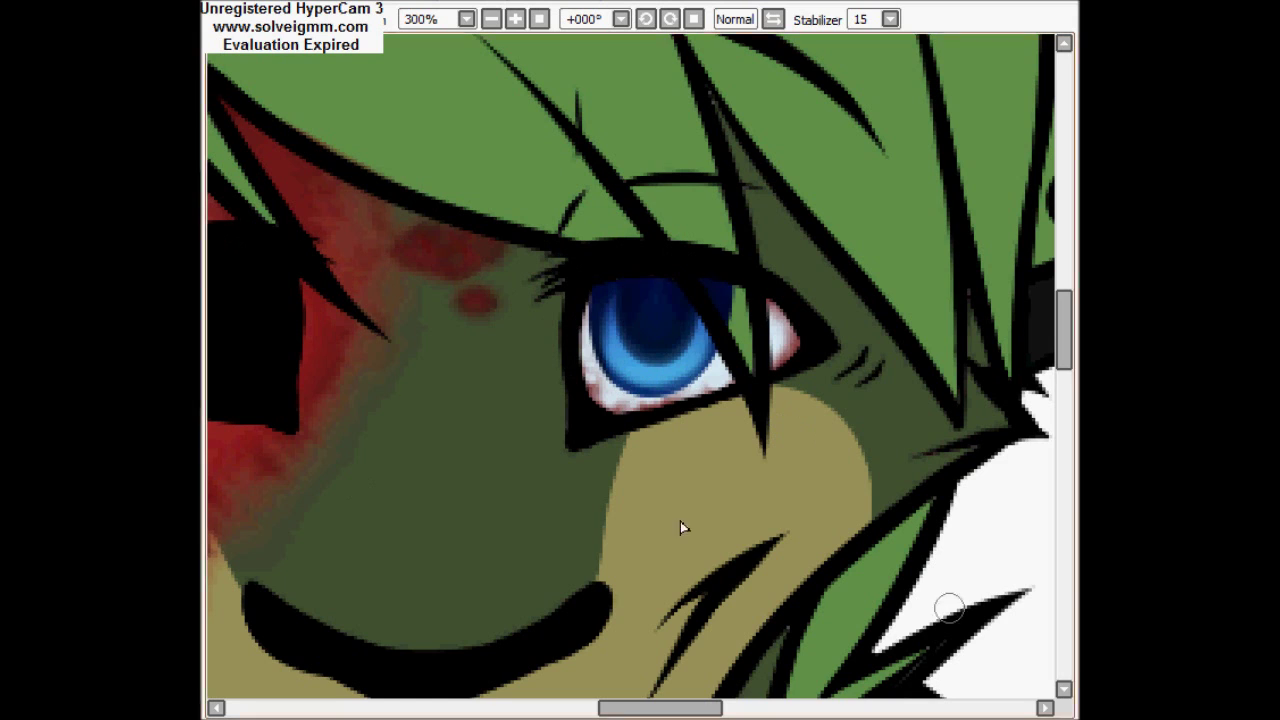
{"action": "key", "text": "ctrl+z"}
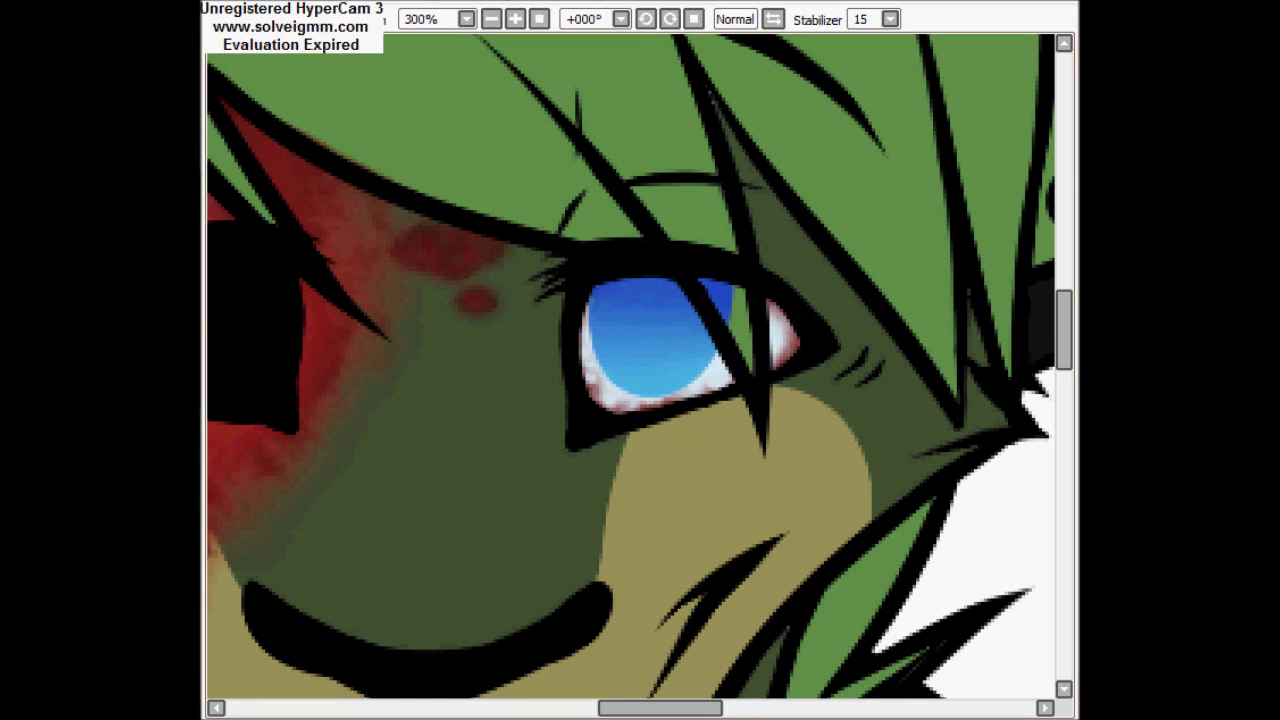
Adjust the iris colour with Hue and Saturation and paint a dark navy pupil, dark rim and radial streaks.
{"action": "key", "text": "ctrl+u"}
{"action": "left_click", "coordinate": [1000, 171]}
{"action": "left_click_drag", "start_coordinate": [643, 289], "coordinate": [657, 295]}
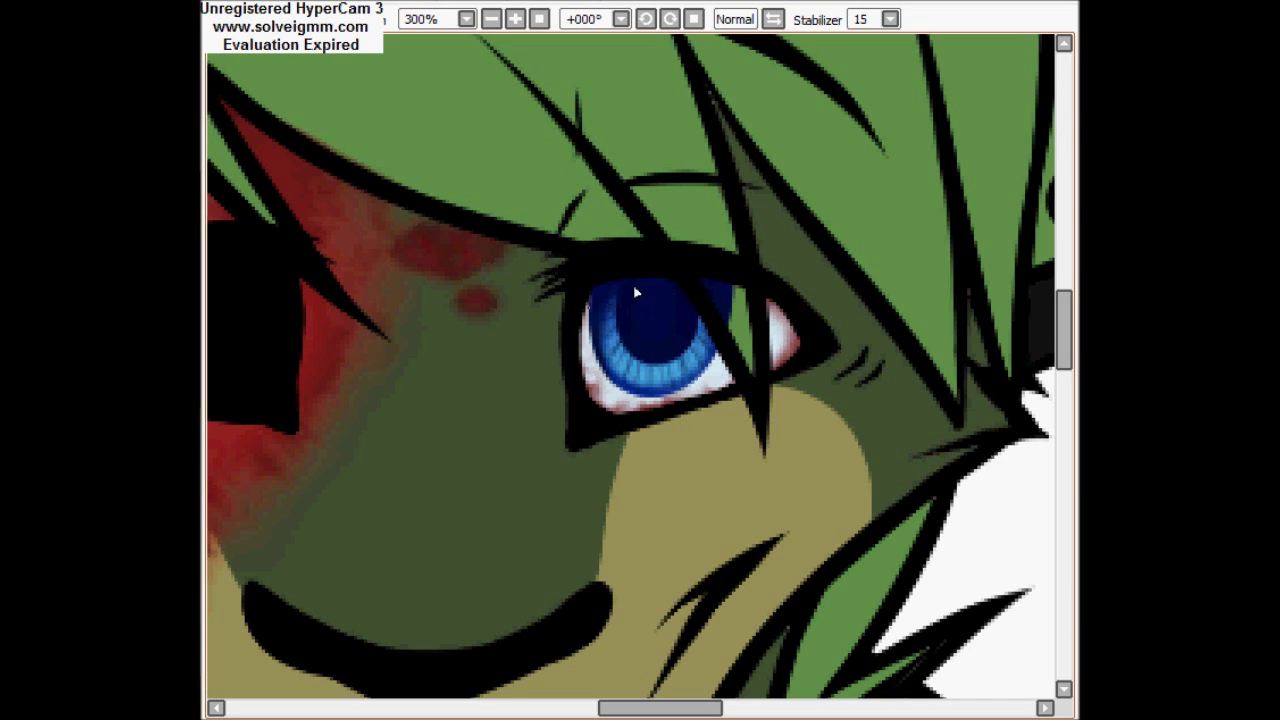
Darken the top of the iris beneath the eyelid and brighten its lower part with a cyan glow.
{"action": "left_click_drag", "start_coordinate": [722, 296], "coordinate": [599, 274]}
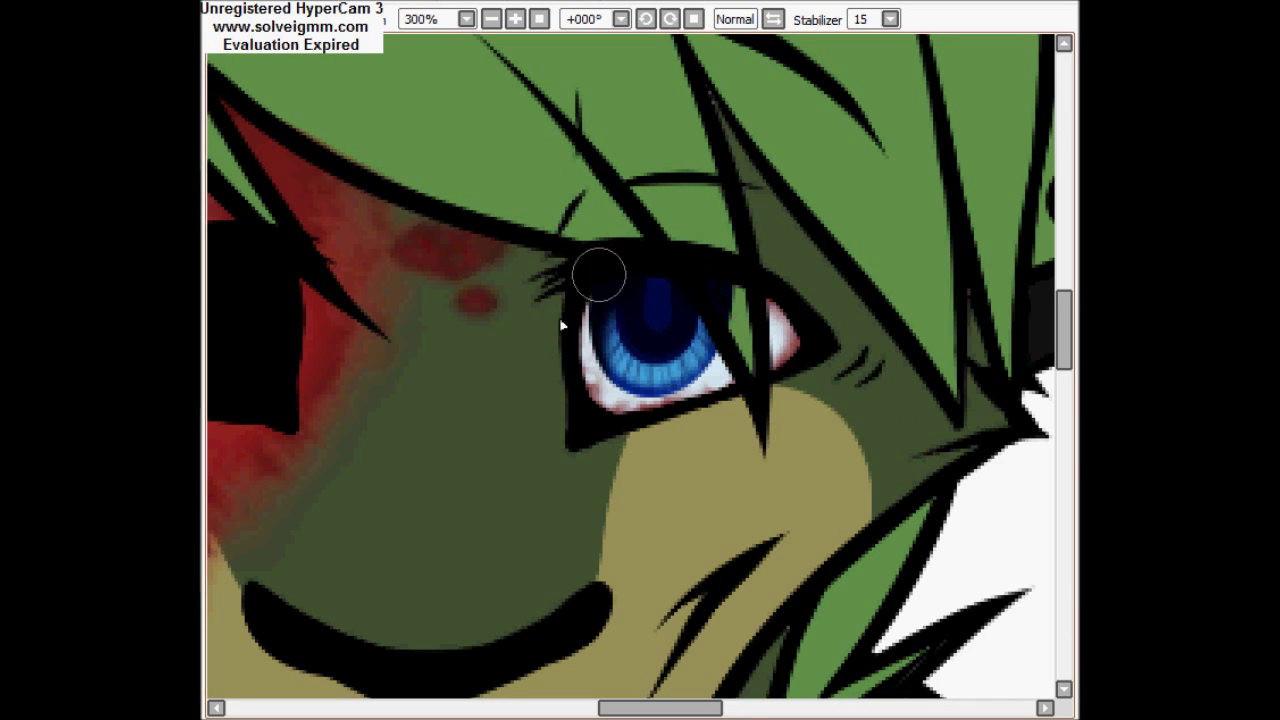
{"action": "key", "text": "ctrl+z"}
{"action": "key", "text": "ctrl+y"}
{"action": "key", "text": "ctrl+z"}
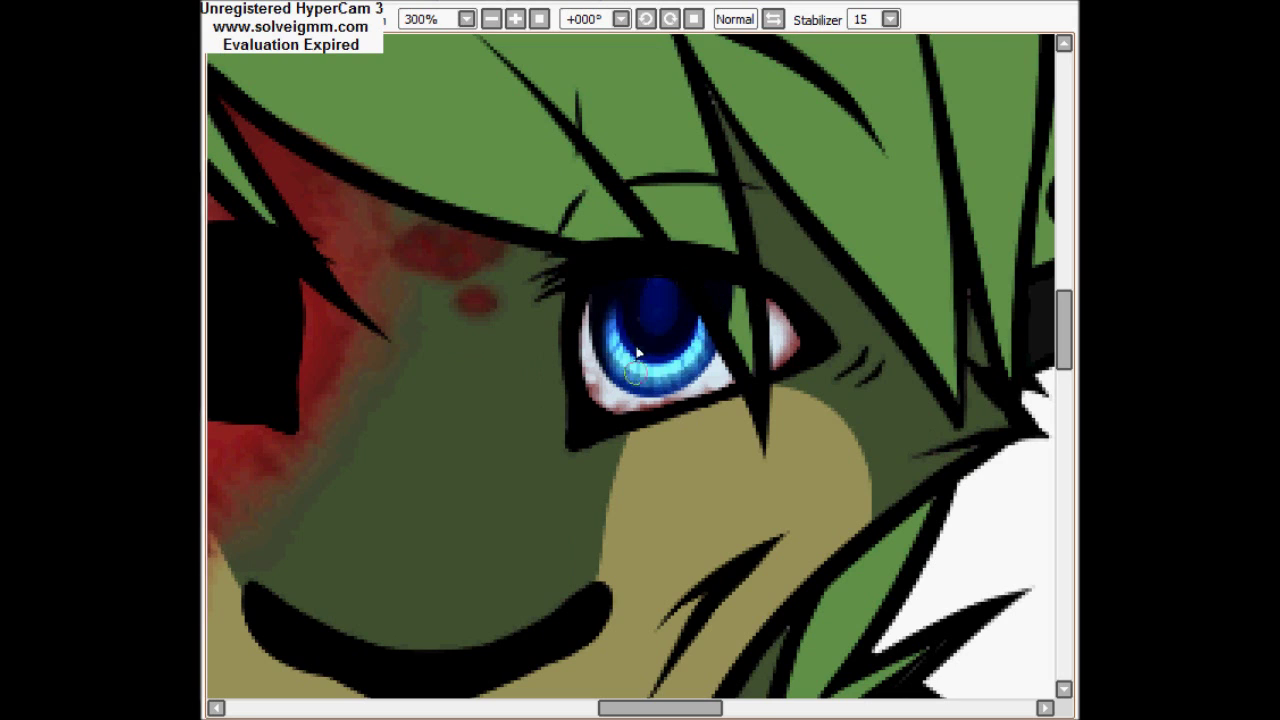
Add glowing cyan beads along the lower iris and a translucent white reflection on its upper left.
{"action": "mouse_move", "coordinate": [607, 322]}
{"action": "left_mouse_down"}
{"action": "mouse_move", "coordinate": [737, 286]}
{"action": "mouse_move", "coordinate": [737, 313]}
{"action": "left_mouse_up"}
{"action": "key", "text": "ctrl+z"}
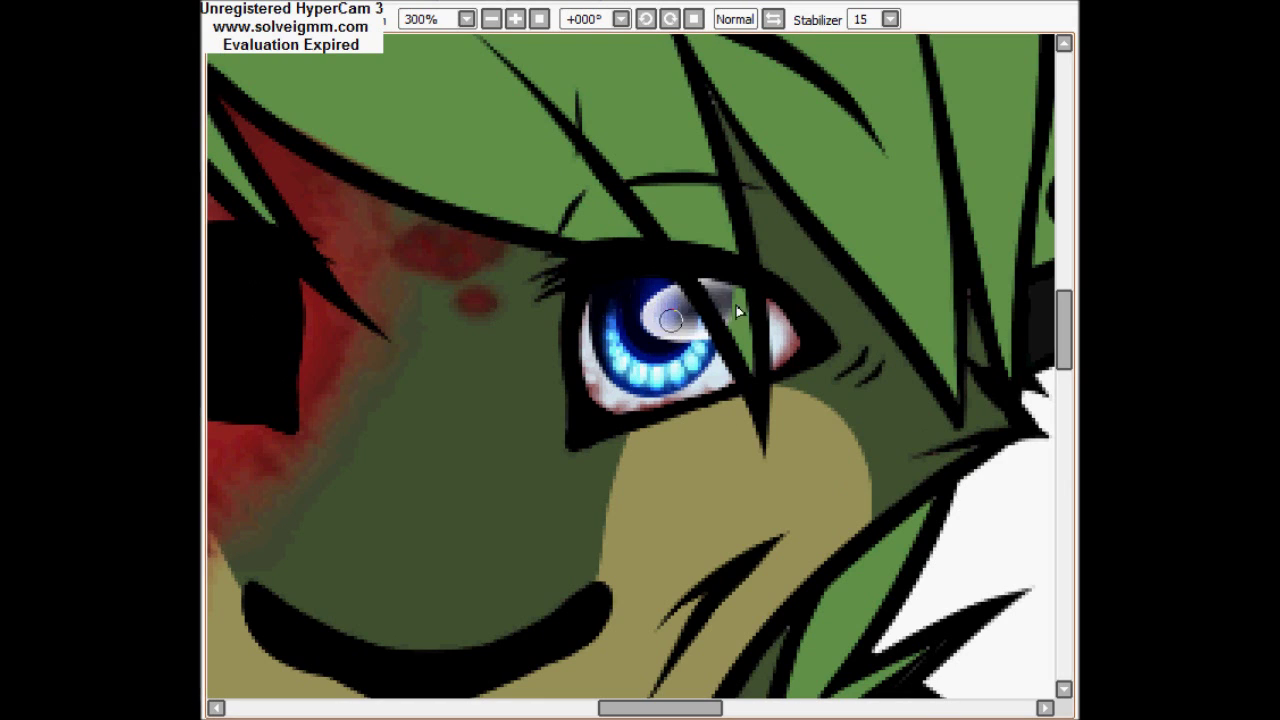
{"action": "key", "text": "ctrl+z"}
{"action": "mouse_move", "coordinate": [665, 290]}
{"action": "left_mouse_down"}
{"action": "mouse_move", "coordinate": [626, 309]}
{"action": "mouse_move", "coordinate": [600, 300]}
{"action": "left_mouse_up"}
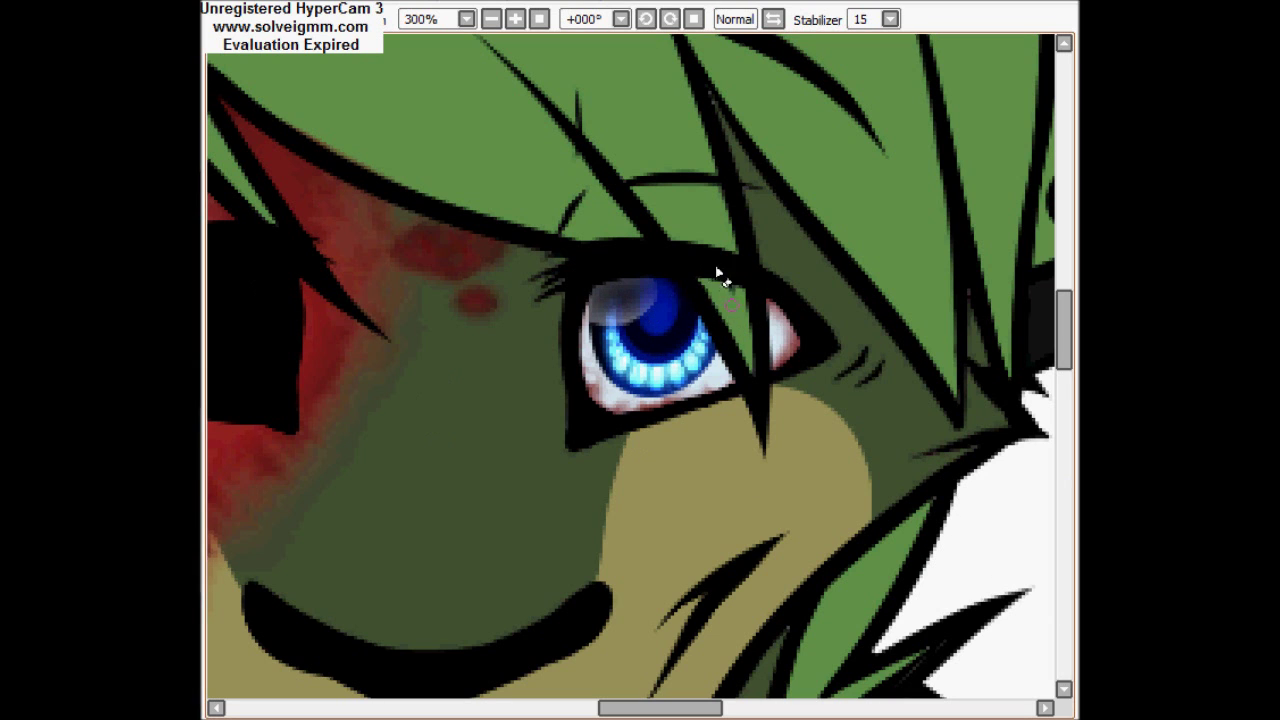
{"action": "left_click", "coordinate": [986, 515], "text": "ctrl+alt"}
{"action": "scroll", "coordinate": [663, 649], "scroll_direction": "up", "scroll_amount": 1}
{"action": "scroll", "coordinate": [323, 506], "scroll_direction": "right", "scroll_amount": 1}
{"action": "mouse_move", "coordinate": [1064, 400]}
{"action": "left_mouse_down"}
{"action": "mouse_move", "coordinate": [1066, 429]}
{"action": "mouse_move", "coordinate": [1064, 380]}
{"action": "left_mouse_up"}
{"action": "left_click", "coordinate": [650, 352], "text": "ctrl"}
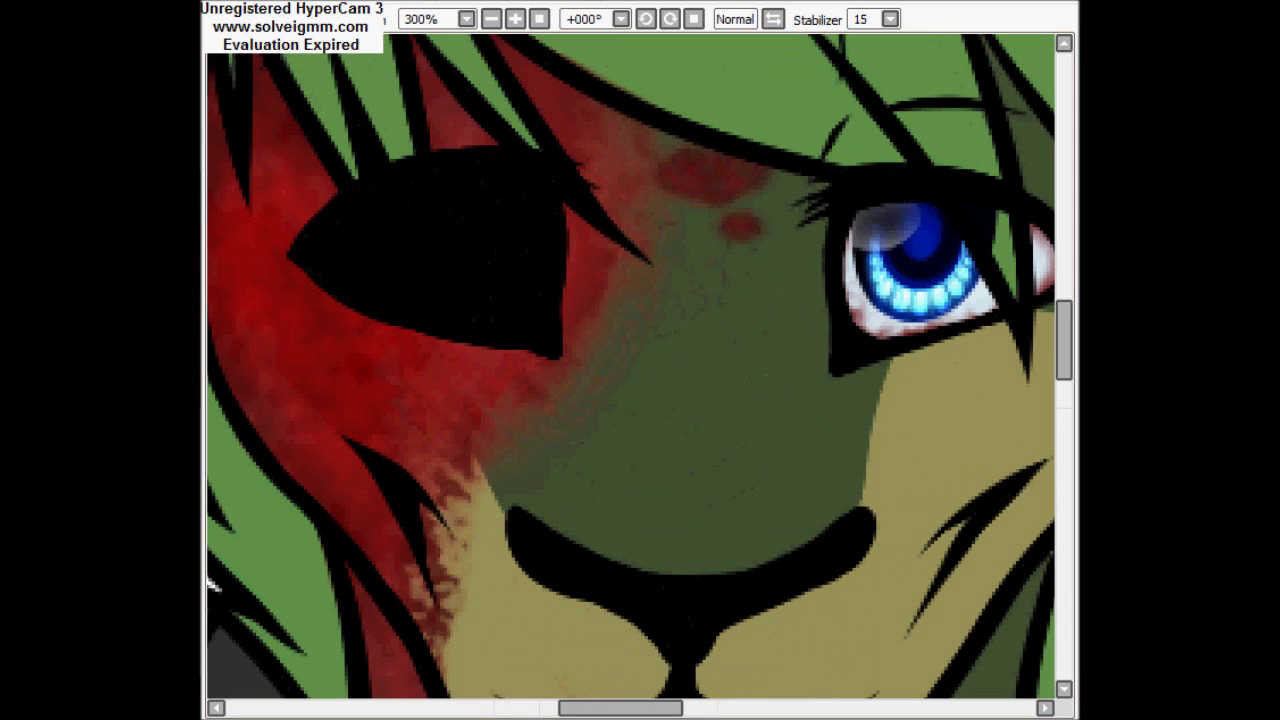
Ink a curved crease above the nose and a row of black diagonal strokes across the bridge between the eyes.
{"action": "key", "text": "ctrl+z"}
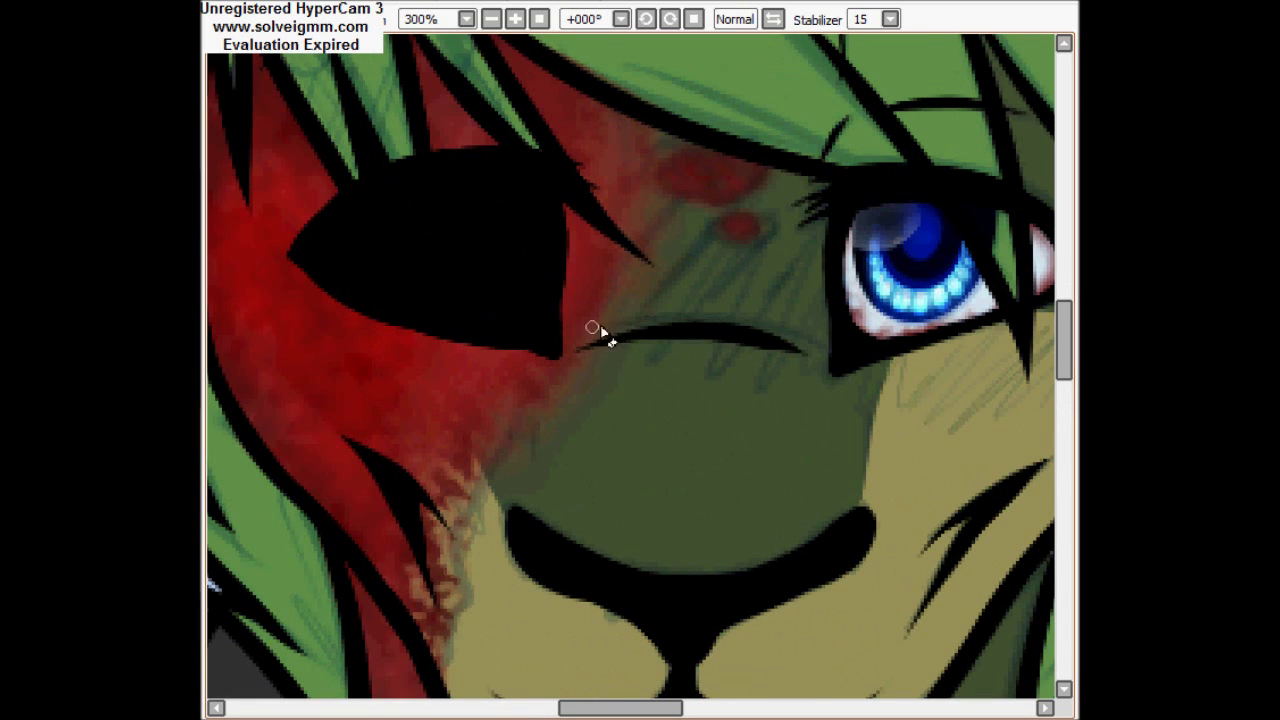
{"action": "left_click_drag", "start_coordinate": [821, 175], "coordinate": [651, 320]}
{"action": "left_click_drag", "start_coordinate": [806, 240], "coordinate": [721, 310]}
{"action": "left_click_drag", "start_coordinate": [756, 125], "coordinate": [626, 245]}
{"action": "left_click_drag", "start_coordinate": [661, 95], "coordinate": [596, 165]}
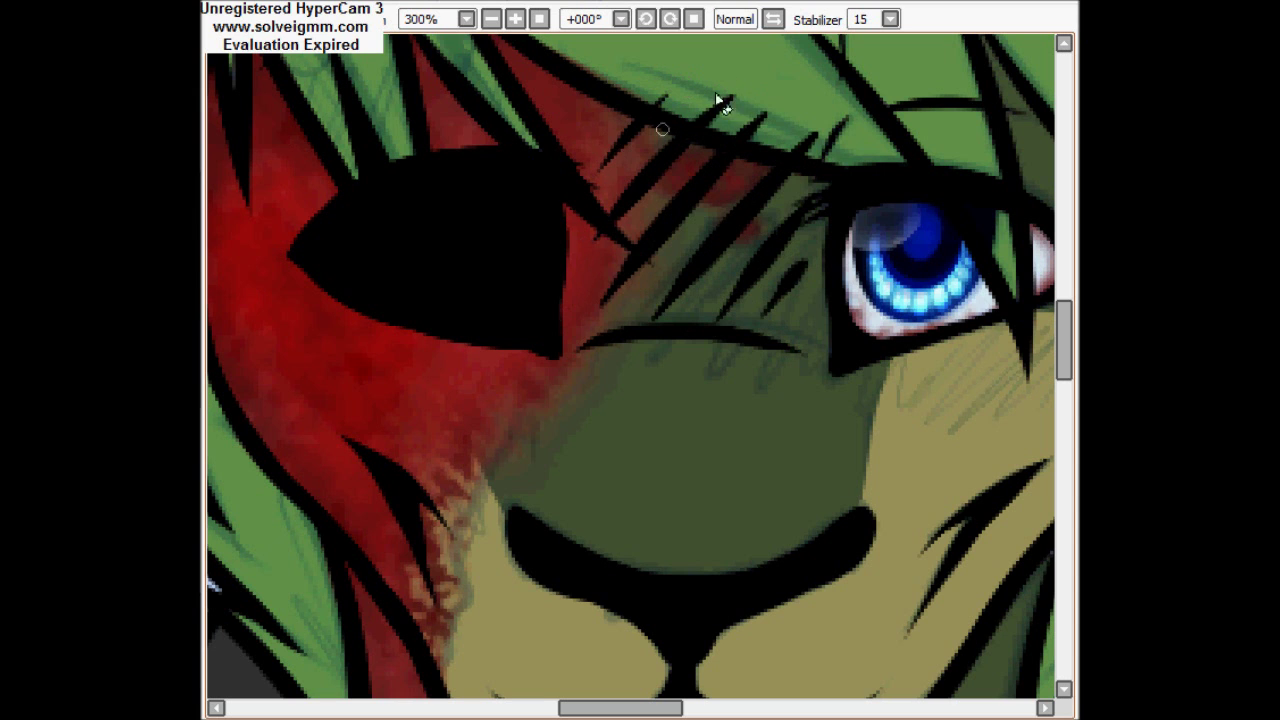
{"action": "left_click_drag", "start_coordinate": [786, 150], "coordinate": [646, 265]}
{"action": "scroll", "coordinate": [677, 423], "scroll_direction": "up", "scroll_amount": 2}
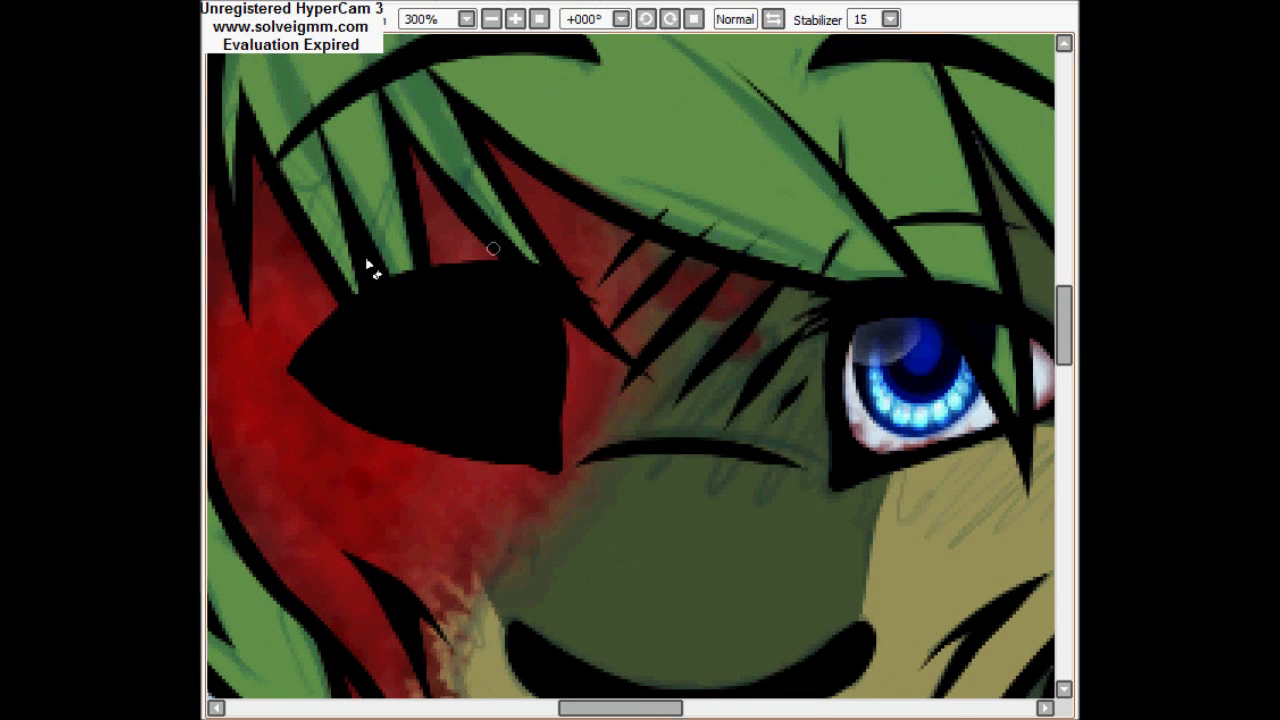
Ink small curved wrinkle marks beside the outer corners of both eyes.
{"action": "key", "text": "Home"}
{"action": "scroll", "coordinate": [1068, 318], "scroll_direction": "up", "scroll_amount": 1}
{"action": "left_click_drag", "start_coordinate": [560, 705], "coordinate": [544, 705]}
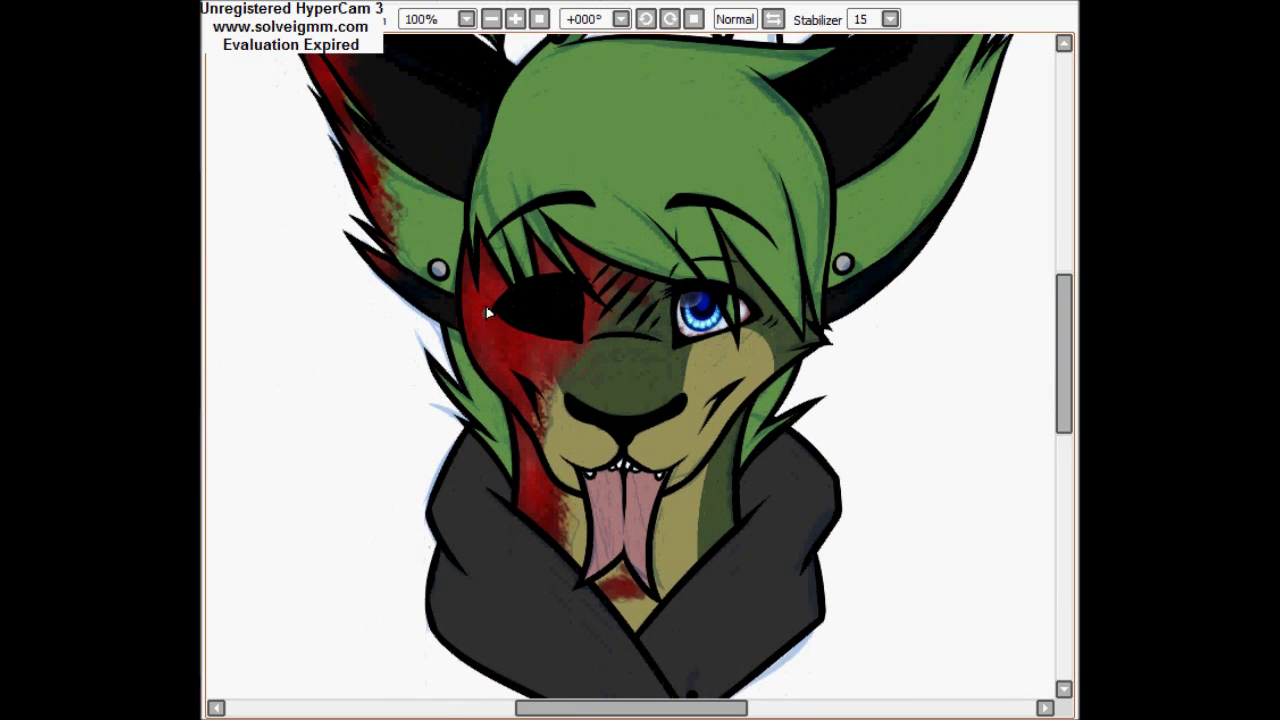
{"action": "scroll", "coordinate": [673, 465], "scroll_direction": "down", "scroll_amount": 1}
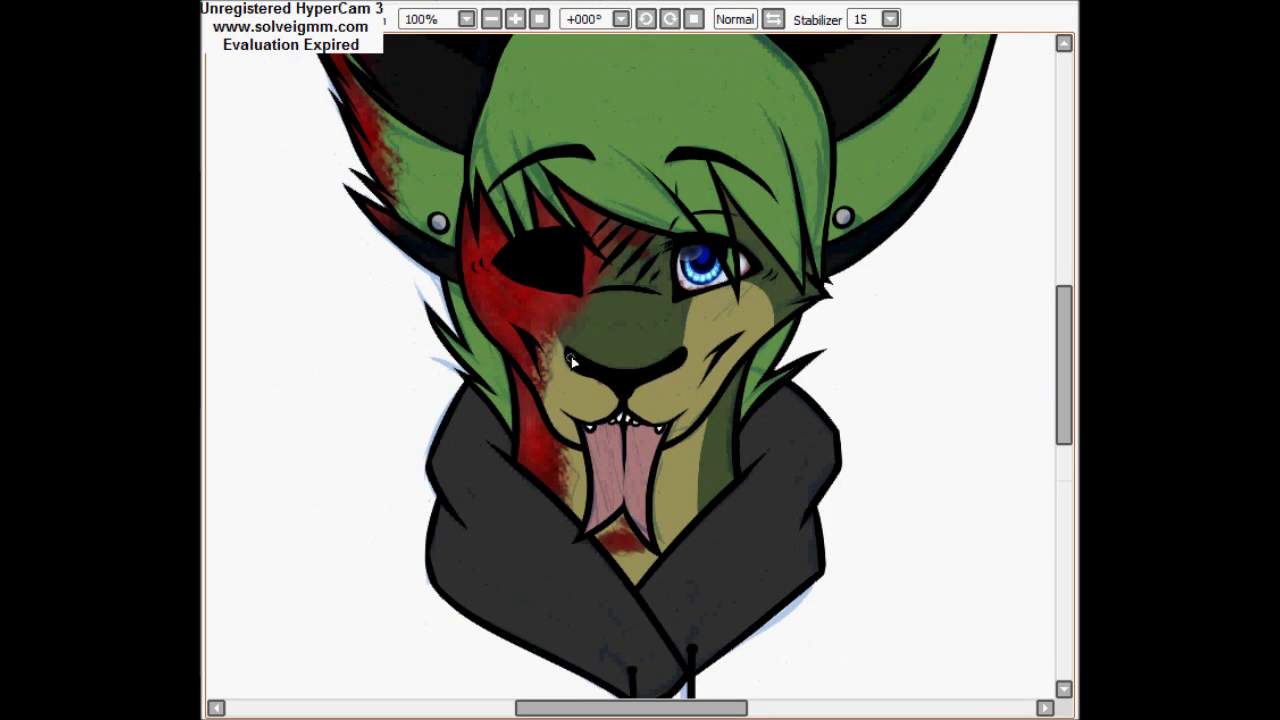
Paint white glossy highlights on the nose, tongue, earrings and both black horns.
{"action": "scroll", "coordinate": [1063, 320], "scroll_direction": "up", "scroll_amount": 2}
{"action": "left_click_drag", "start_coordinate": [590, 535], "coordinate": [594, 632]}
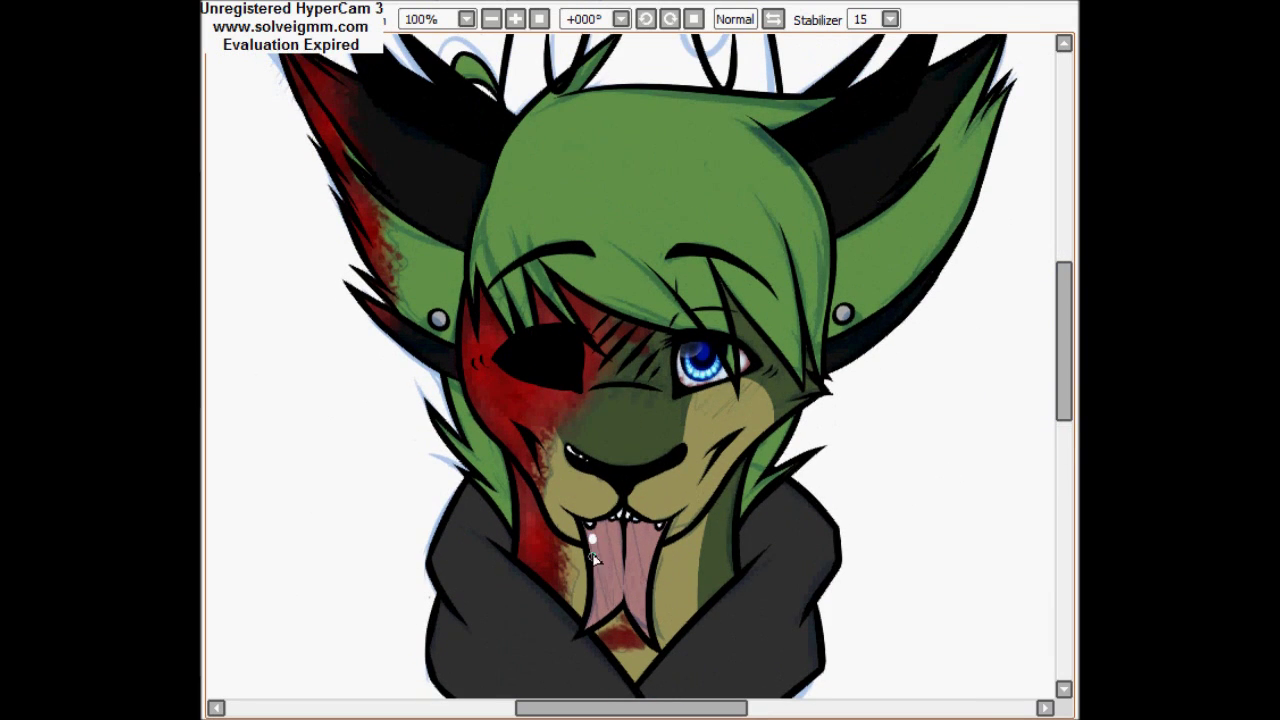
{"action": "scroll", "coordinate": [697, 418], "scroll_direction": "up", "scroll_amount": 1}
{"action": "scroll", "coordinate": [466, 347], "scroll_direction": "left", "scroll_amount": 1}
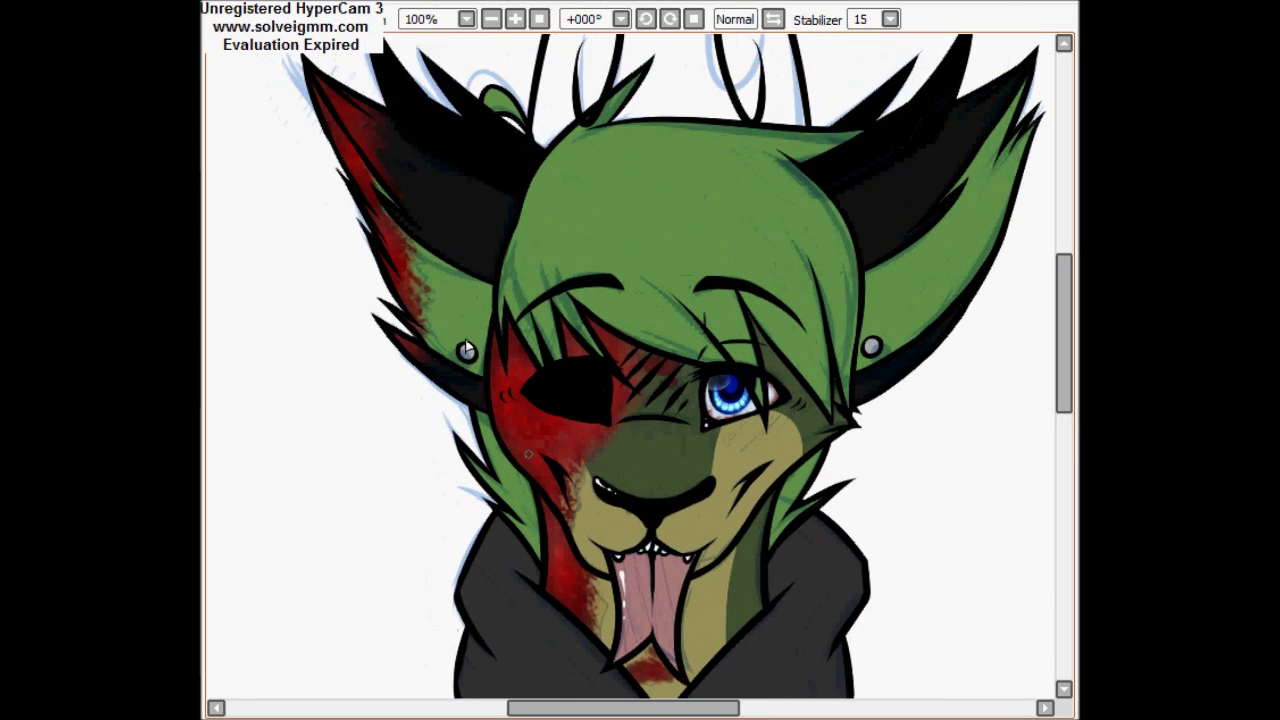
{"action": "scroll", "coordinate": [380, 175], "scroll_direction": "up", "scroll_amount": 3}
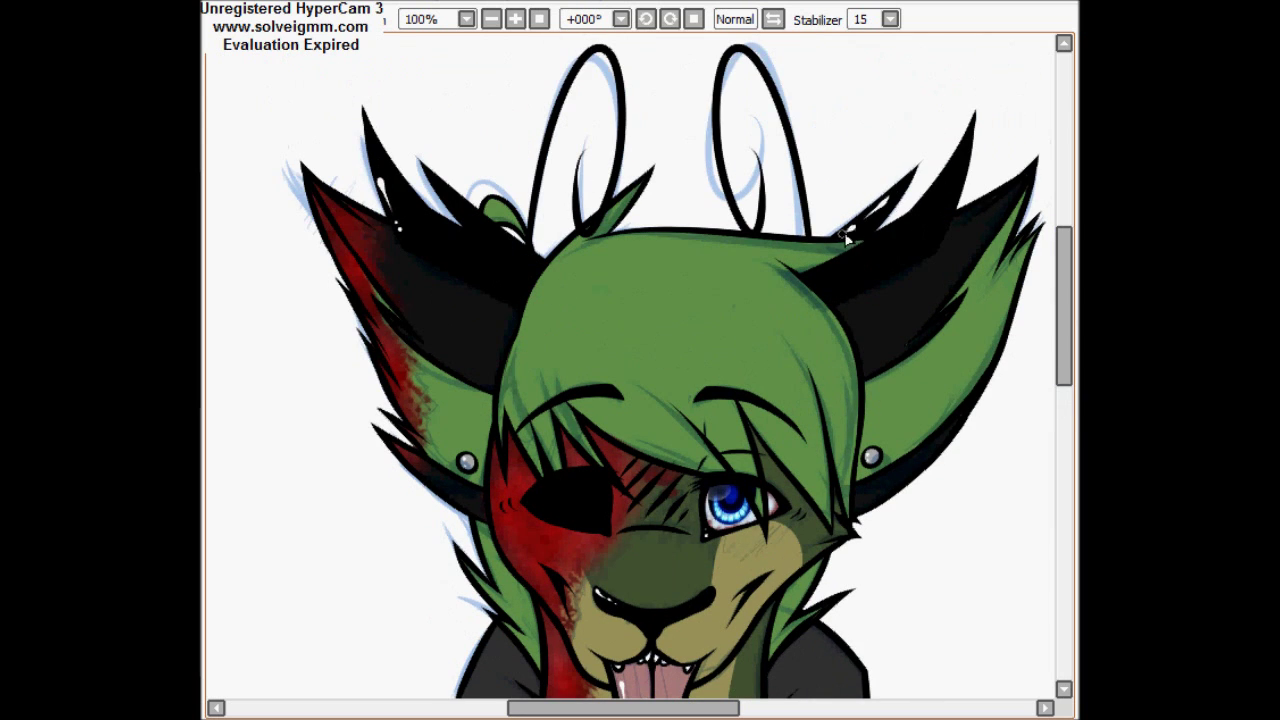
{"action": "scroll", "coordinate": [1060, 294], "scroll_direction": "down", "scroll_amount": 6}
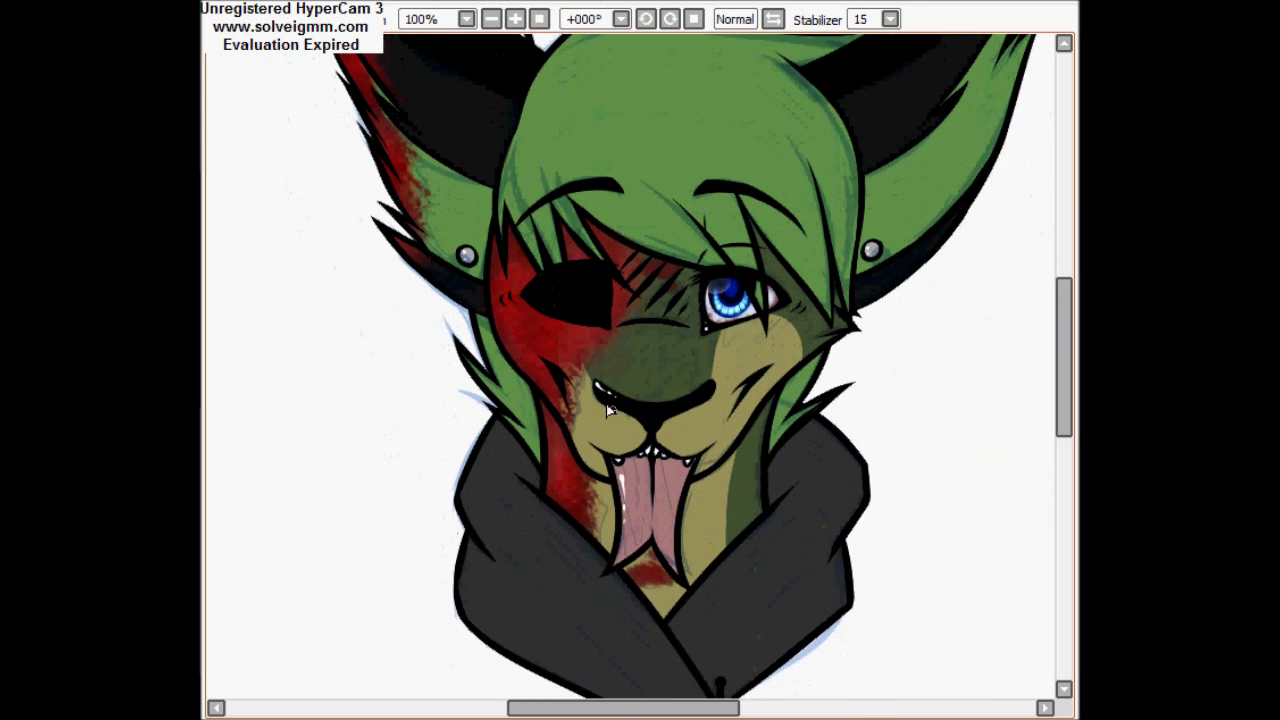
Paint thin white highlight lines and dots along both looped antennae.
{"action": "scroll", "coordinate": [608, 410], "scroll_direction": "down", "scroll_amount": 3}
{"action": "scroll", "coordinate": [742, 330], "scroll_direction": "up", "scroll_amount": 3}
{"action": "scroll", "coordinate": [1063, 351], "scroll_direction": "down", "scroll_amount": 2}
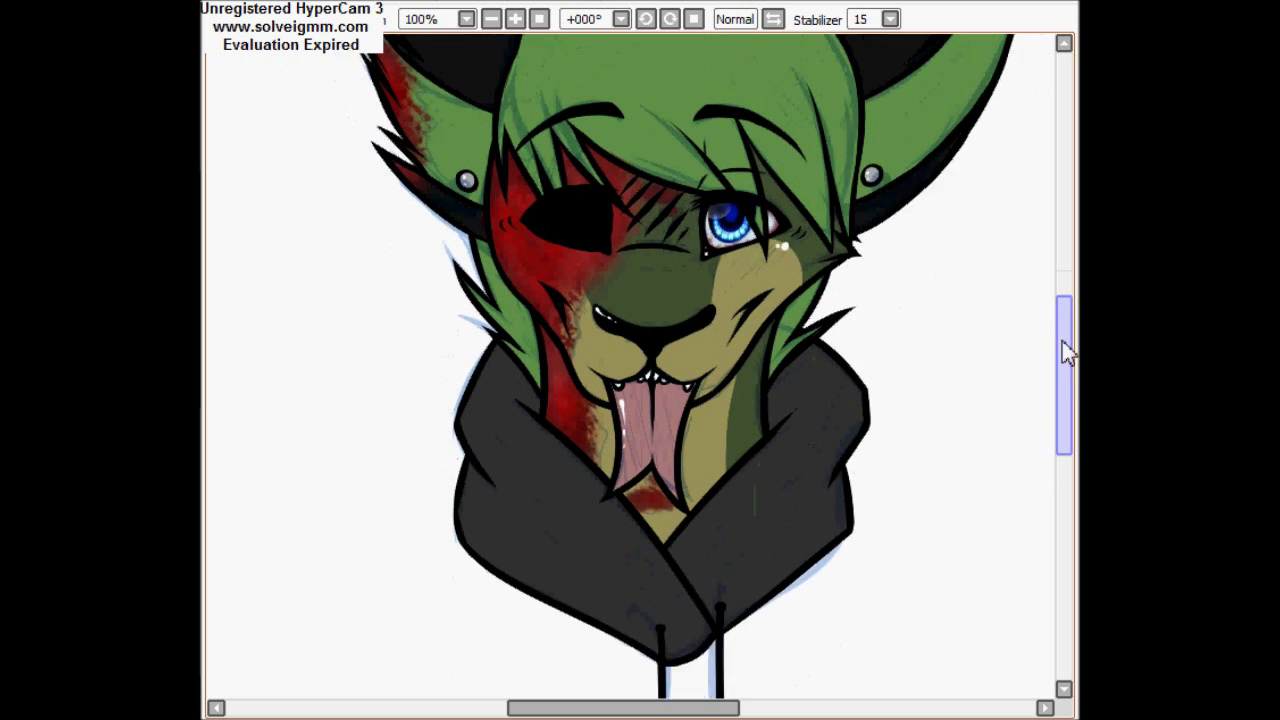
{"action": "scroll", "coordinate": [1063, 351], "scroll_direction": "up", "scroll_amount": 3}
{"action": "left_click", "coordinate": [521, 330]}
{"action": "scroll", "coordinate": [1031, 397], "scroll_direction": "up", "scroll_amount": 5}
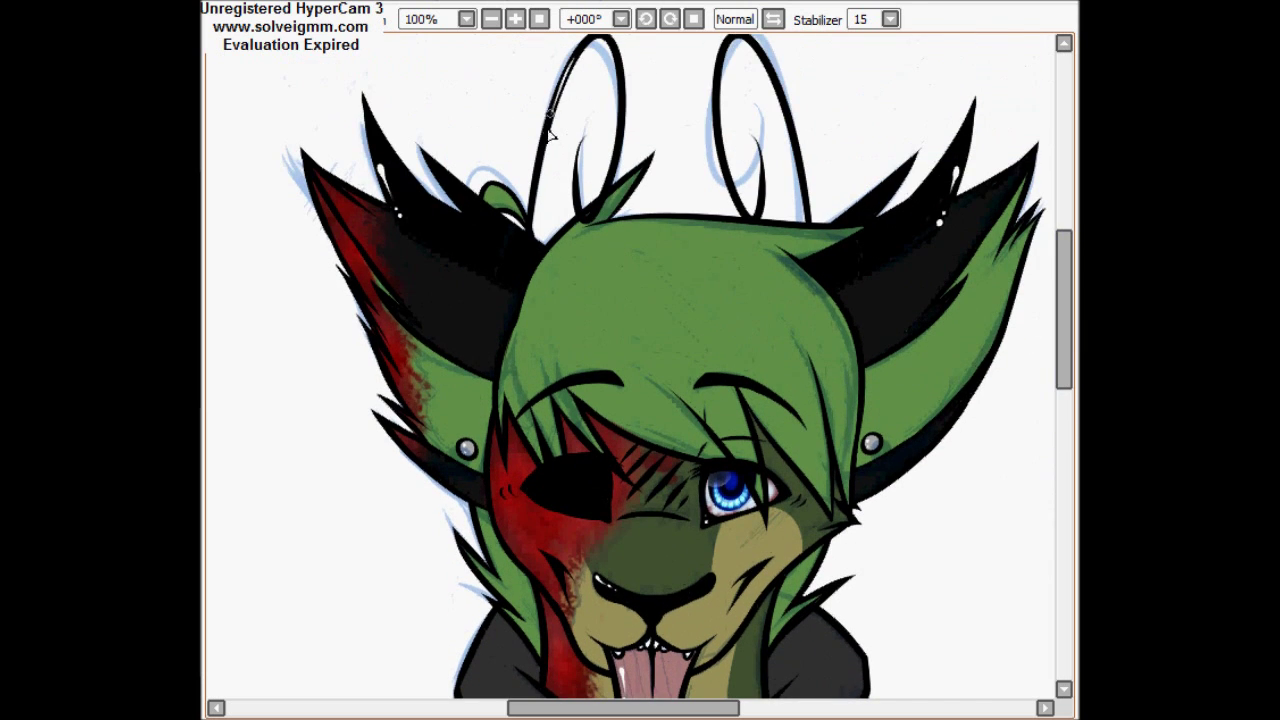
{"action": "scroll", "coordinate": [1055, 358], "scroll_direction": "down", "scroll_amount": 3}
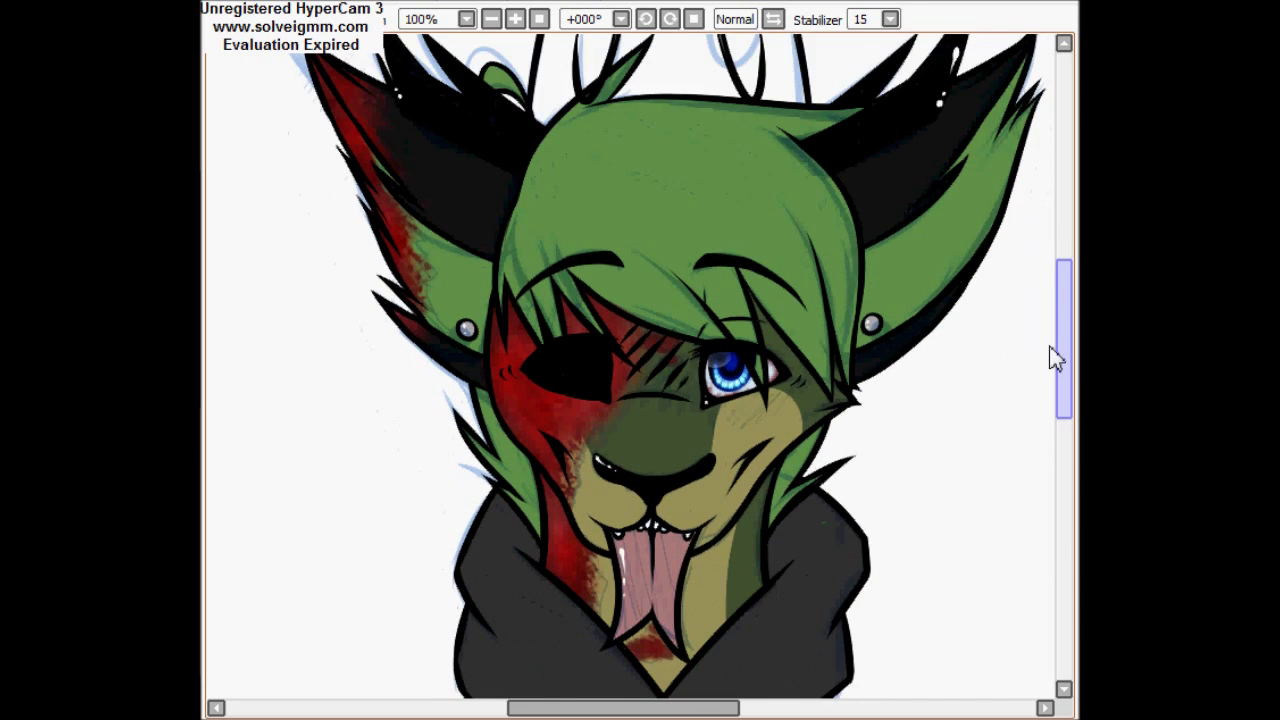
{"action": "scroll", "coordinate": [1055, 358], "scroll_direction": "up", "scroll_amount": 5}
{"action": "scroll", "coordinate": [785, 375], "scroll_direction": "down", "scroll_amount": 1}
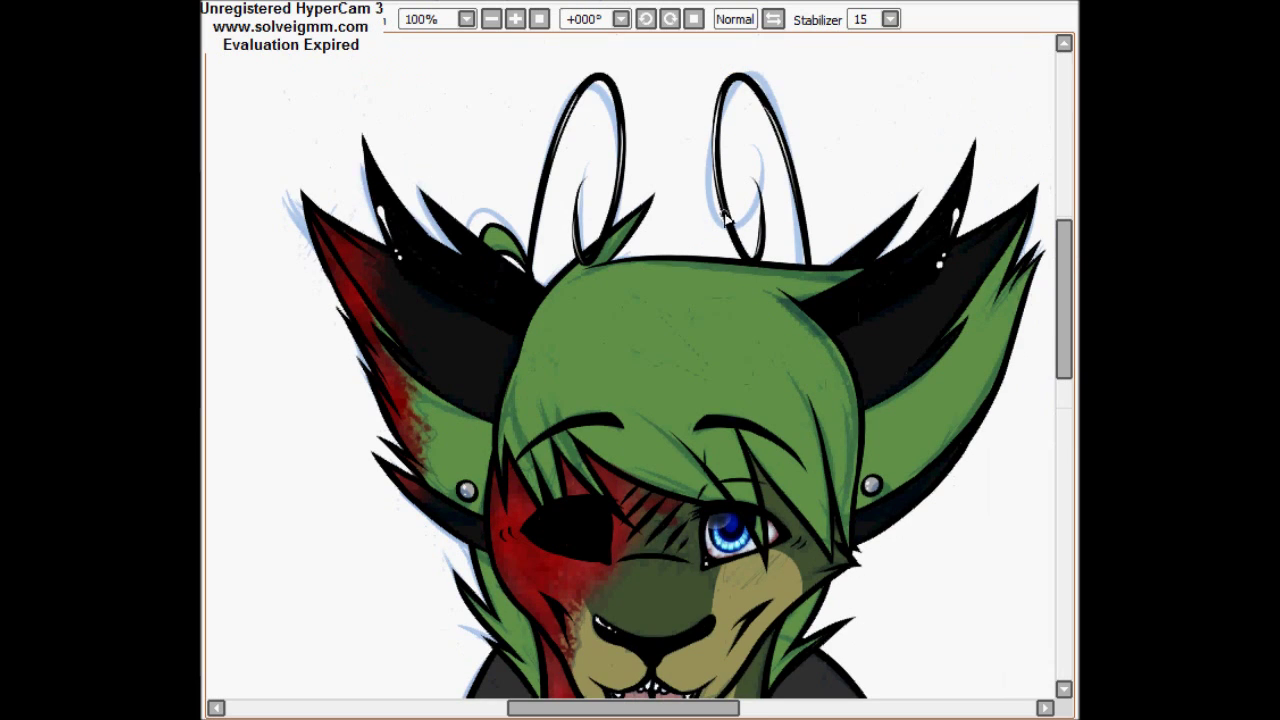
Hide the blue sketch and the flat colours, leaving the line art and red patches on view.
{"action": "scroll", "coordinate": [1063, 354], "scroll_direction": "down", "scroll_amount": 3}
{"action": "scroll", "coordinate": [1060, 380], "scroll_direction": "up", "scroll_amount": 1}
{"action": "scroll", "coordinate": [1051, 417], "scroll_direction": "down", "scroll_amount": 1}
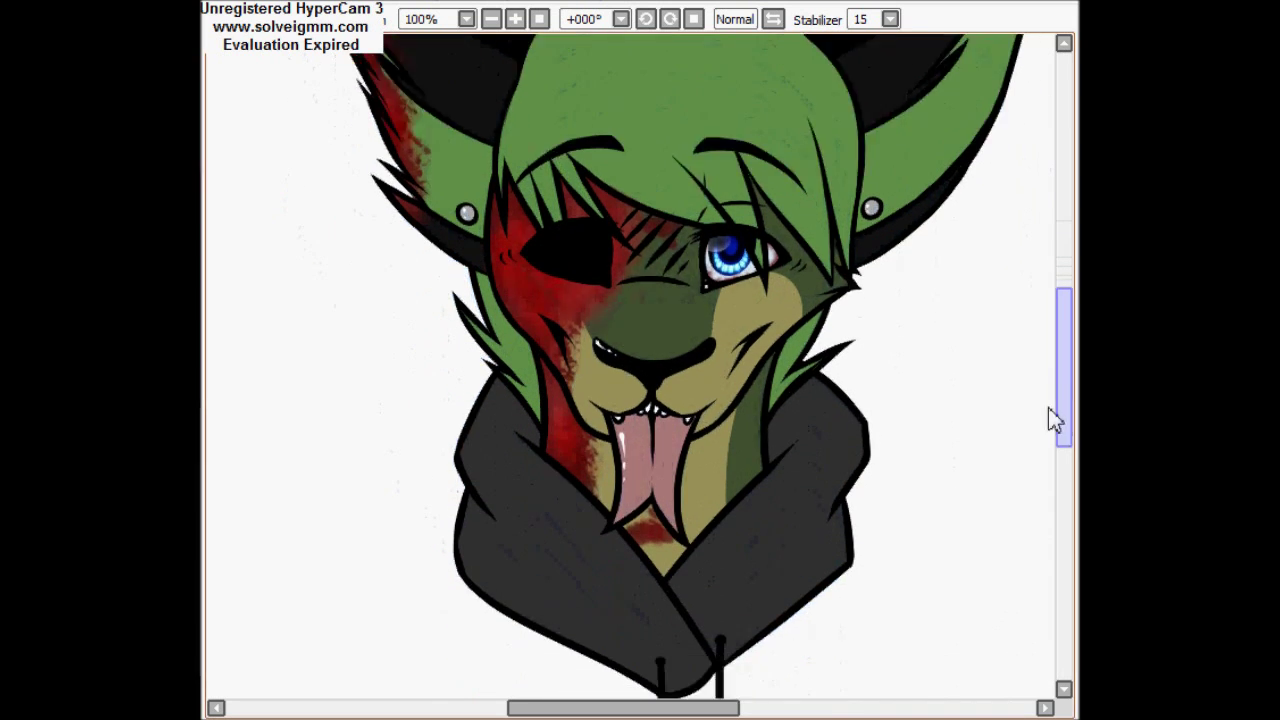
{"action": "scroll", "coordinate": [1051, 417], "scroll_direction": "up", "scroll_amount": 1}
{"action": "scroll", "coordinate": [640, 366], "scroll_direction": "down", "scroll_amount": 2}
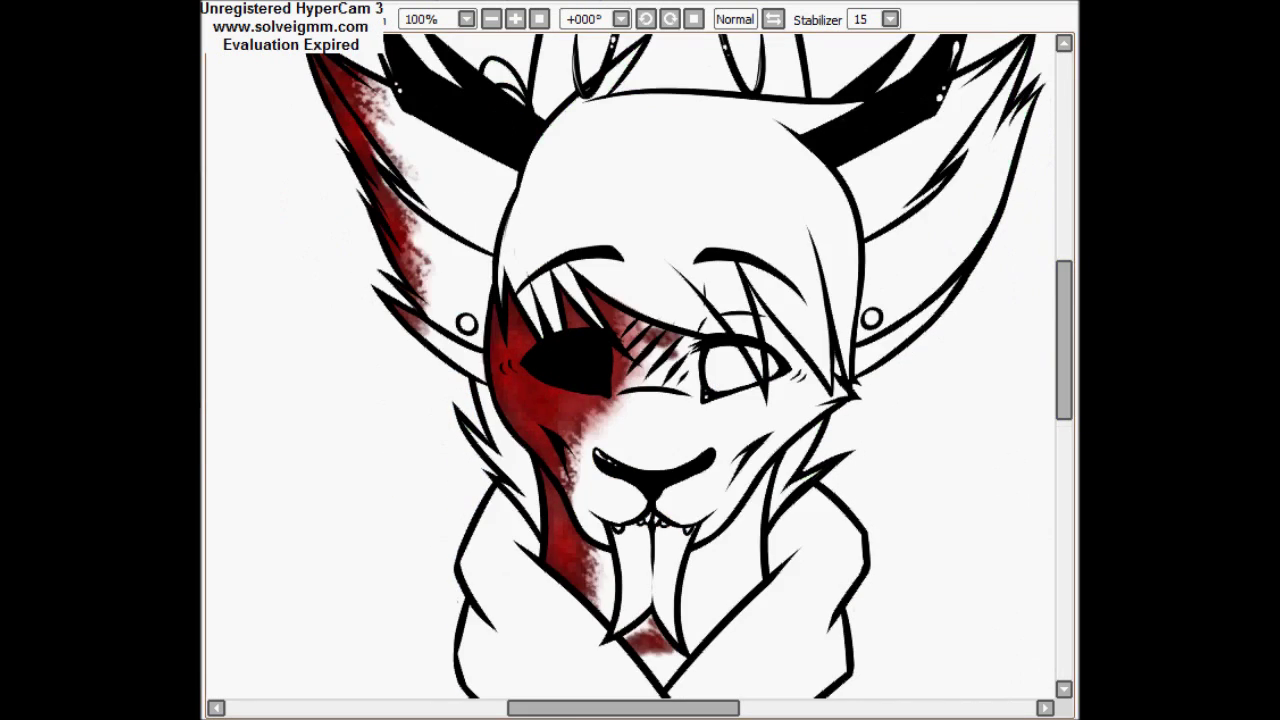
Fill the character with dark green shading, hide the red patches, and erase light areas on the nose bridge and the cheek below the black eye.
{"action": "mouse_move", "coordinate": [610, 400]}
{"action": "left_mouse_down"}
{"action": "mouse_move", "coordinate": [653, 414]}
{"action": "mouse_move", "coordinate": [640, 462]}
{"action": "left_mouse_up"}
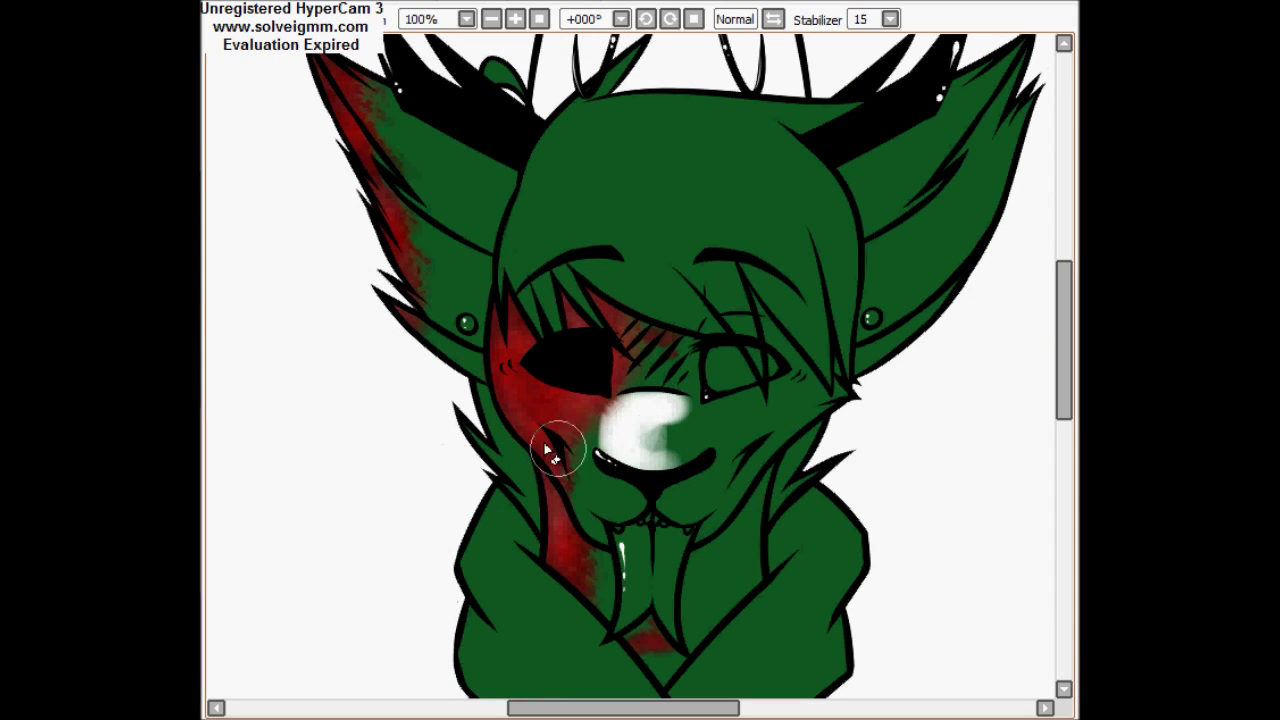
{"action": "mouse_move", "coordinate": [560, 420]}
{"action": "left_mouse_down"}
{"action": "mouse_move", "coordinate": [591, 486]}
{"action": "mouse_move", "coordinate": [529, 443]}
{"action": "mouse_move", "coordinate": [500, 372]}
{"action": "left_mouse_up"}
{"action": "key", "text": "Delete"}
{"action": "mouse_move", "coordinate": [620, 440]}
{"action": "left_mouse_down"}
{"action": "mouse_move", "coordinate": [671, 409]}
{"action": "mouse_move", "coordinate": [652, 420]}
{"action": "left_mouse_up"}
{"action": "left_click_drag", "start_coordinate": [510, 380], "coordinate": [566, 390]}
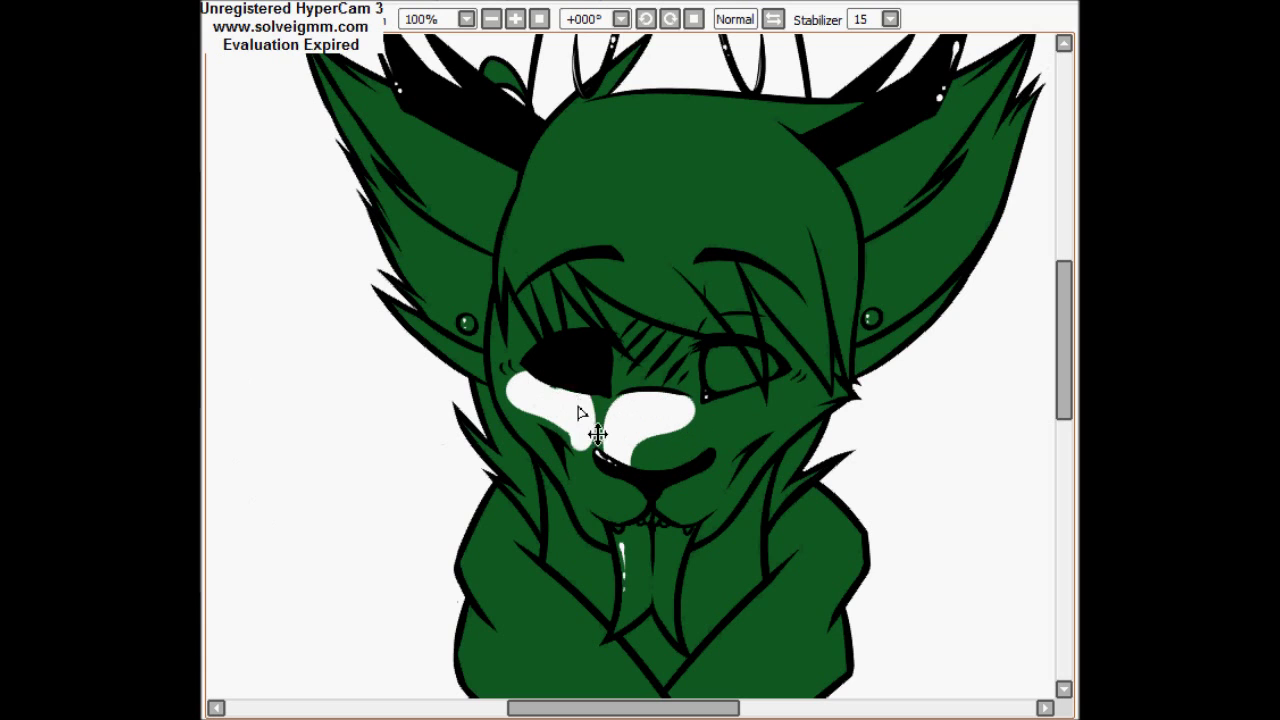
Erase light areas from the muzzle, the cheek below the open eye, the forked tongue, the neck fur and the left ear's lower tuft.
{"action": "mouse_move", "coordinate": [598, 497]}
{"action": "left_mouse_down"}
{"action": "mouse_move", "coordinate": [709, 487]}
{"action": "mouse_move", "coordinate": [740, 420]}
{"action": "left_mouse_up"}
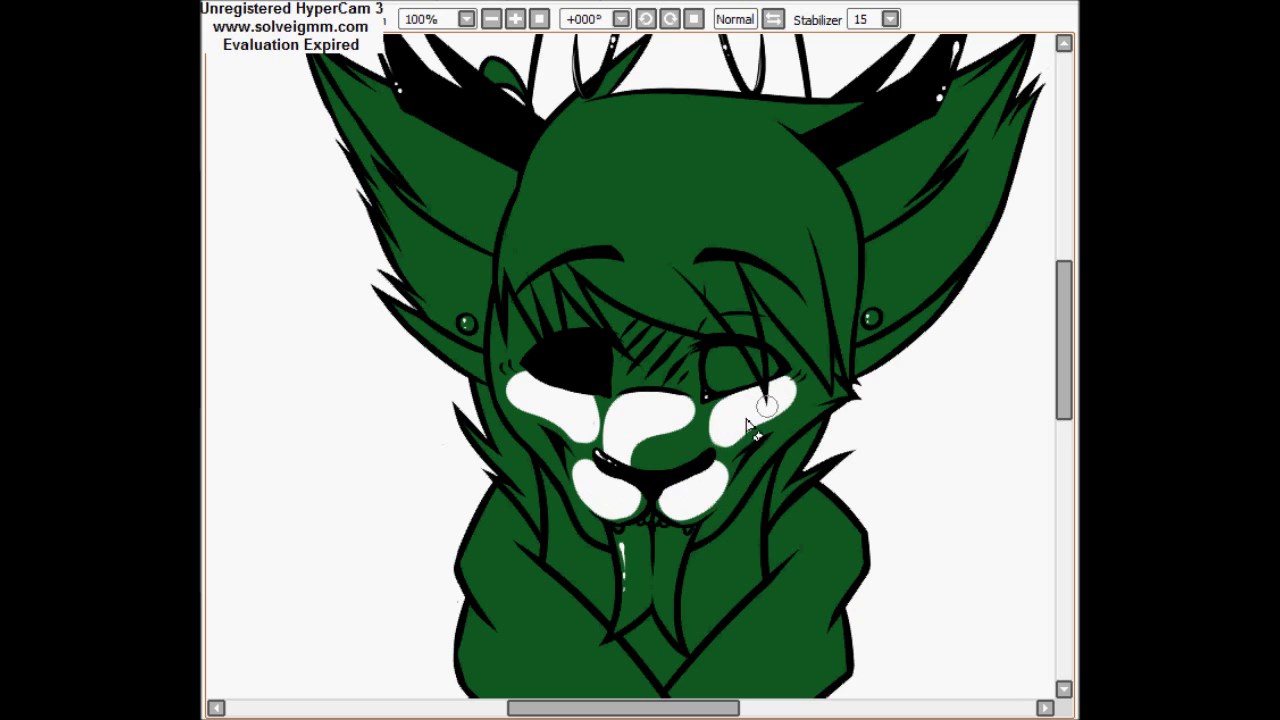
{"action": "left_click_drag", "start_coordinate": [590, 534], "coordinate": [626, 609]}
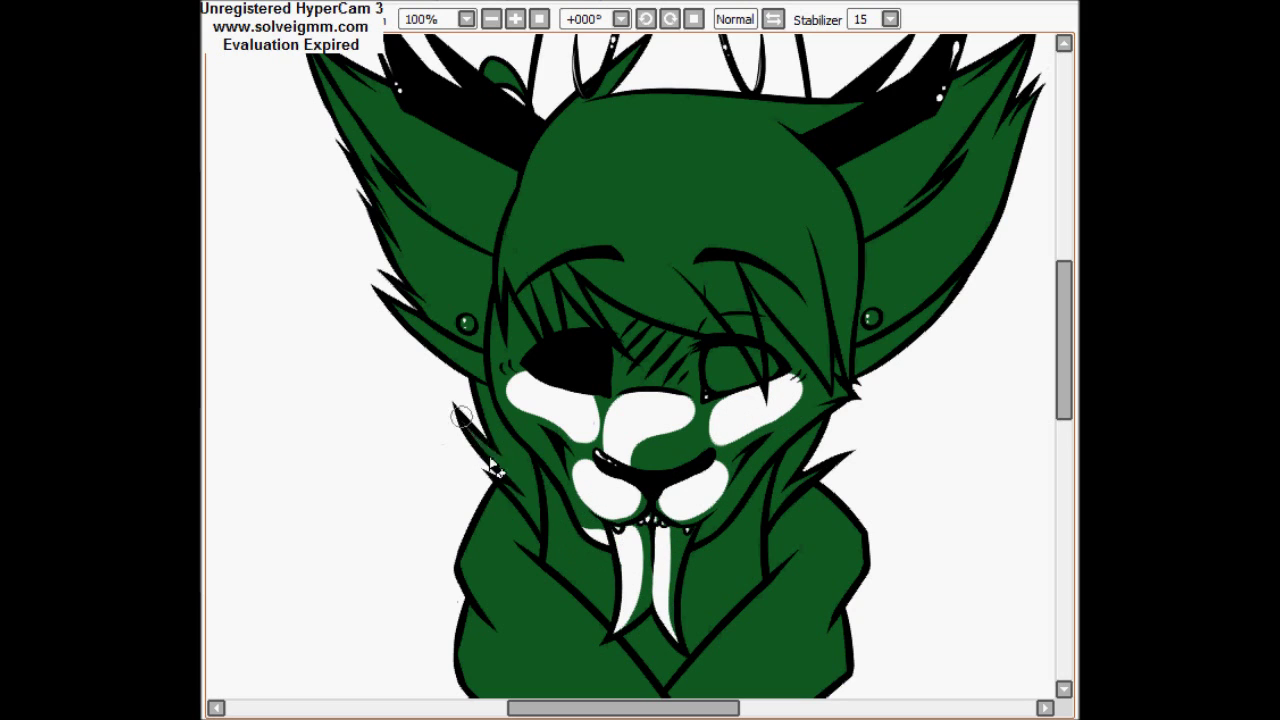
{"action": "left_click_drag", "start_coordinate": [497, 473], "coordinate": [528, 497]}
{"action": "left_click_drag", "start_coordinate": [470, 380], "coordinate": [400, 300]}
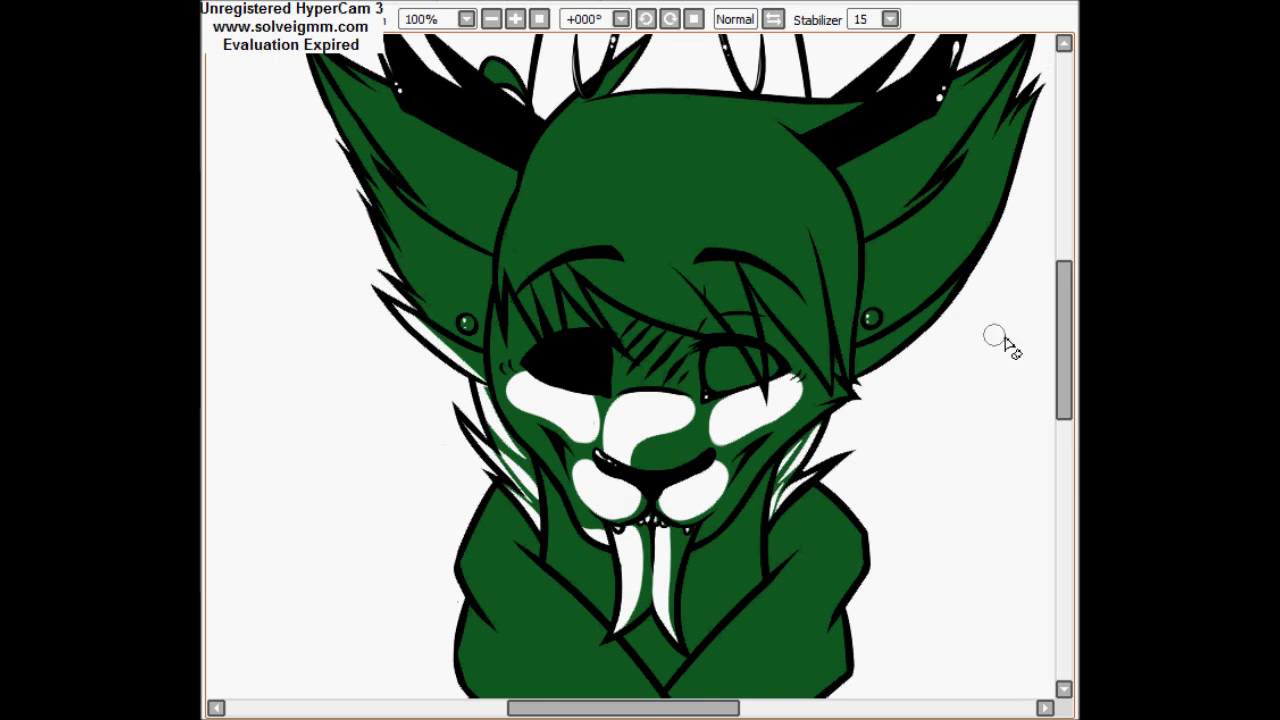
Erase the green shading inside the left ear, keeping a dark edge beside the horn and head.
{"action": "scroll", "coordinate": [1040, 318], "scroll_direction": "up", "scroll_amount": 3}
{"action": "left_click_drag", "start_coordinate": [330, 210], "coordinate": [420, 330]}
{"action": "mouse_move", "coordinate": [360, 225]}
{"action": "left_mouse_down"}
{"action": "mouse_move", "coordinate": [420, 371]}
{"action": "mouse_move", "coordinate": [480, 385]}
{"action": "left_mouse_up"}
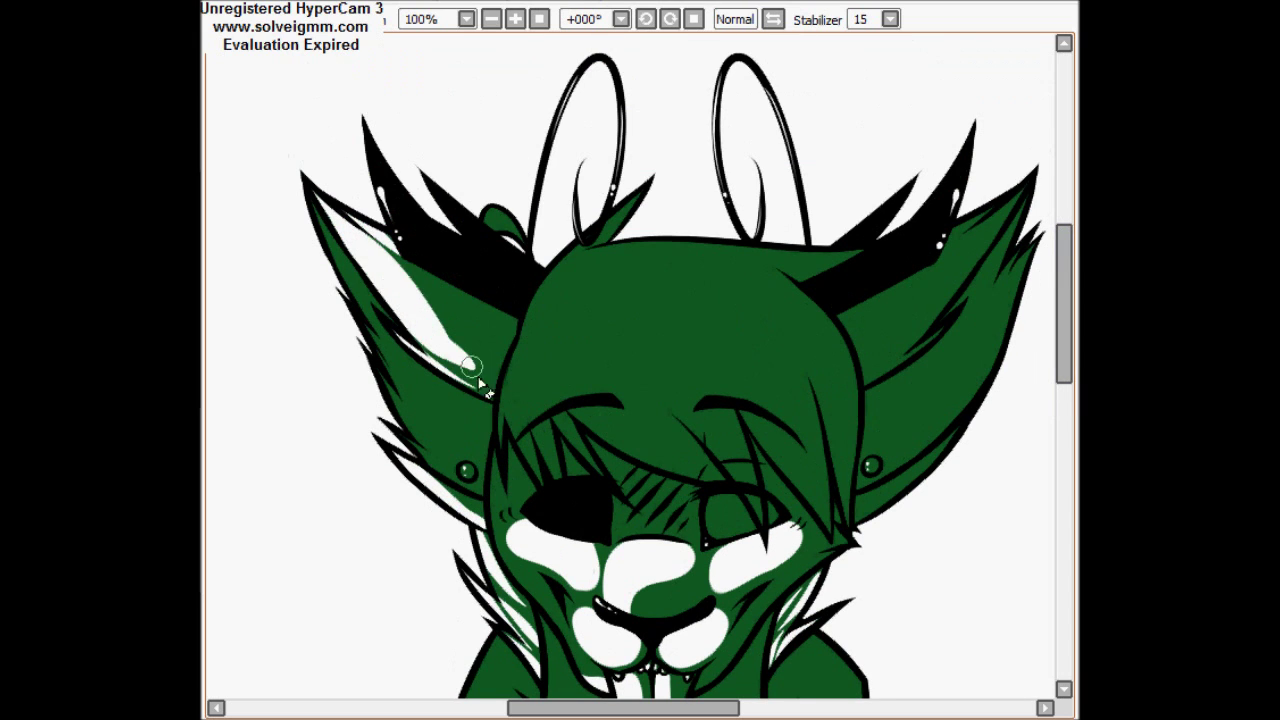
{"action": "left_click_drag", "start_coordinate": [375, 245], "coordinate": [488, 392]}
{"action": "left_click_drag", "start_coordinate": [410, 268], "coordinate": [450, 316]}
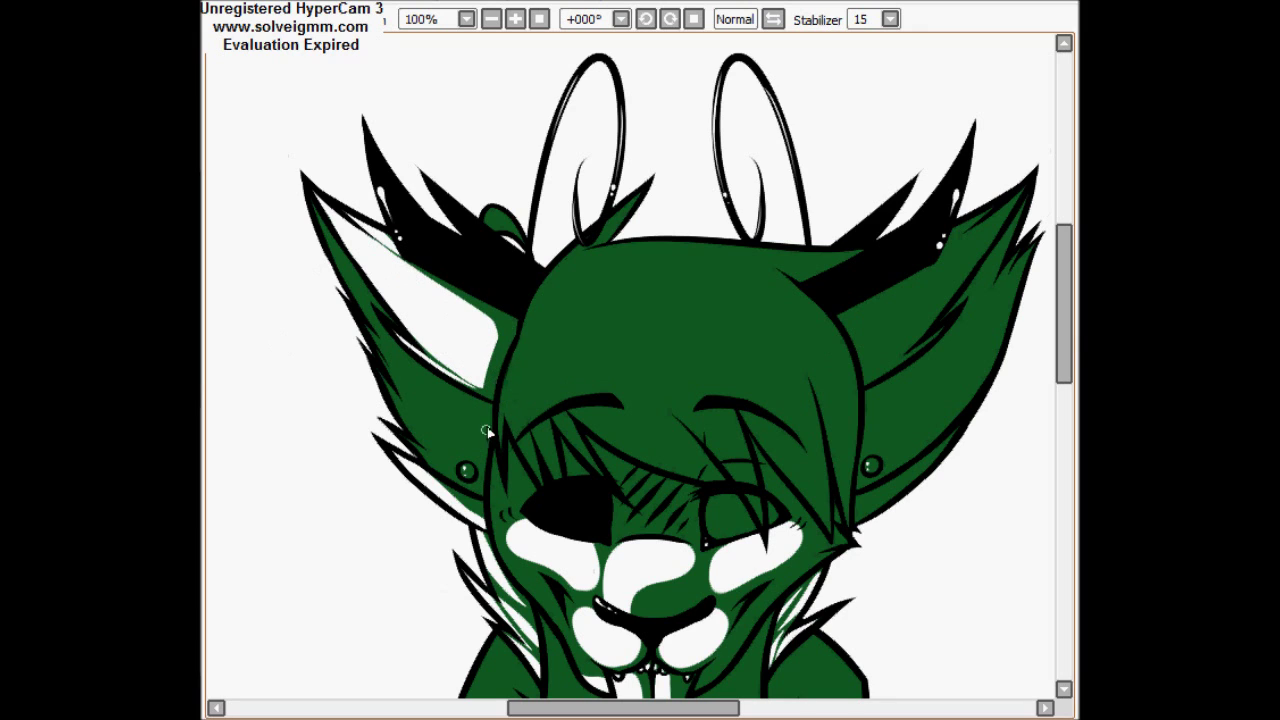
Erase the green shading from the left ear's outer fur and earring, keeping a dark edge beside the head.
{"action": "left_click_drag", "start_coordinate": [360, 300], "coordinate": [460, 470]}
{"action": "left_click", "coordinate": [466, 471]}
{"action": "left_click_drag", "start_coordinate": [320, 215], "coordinate": [450, 470]}
{"action": "mouse_move", "coordinate": [410, 390]}
{"action": "left_mouse_down"}
{"action": "mouse_move", "coordinate": [460, 420]}
{"action": "mouse_move", "coordinate": [407, 374]}
{"action": "mouse_move", "coordinate": [475, 417]}
{"action": "mouse_move", "coordinate": [481, 466]}
{"action": "left_mouse_up"}
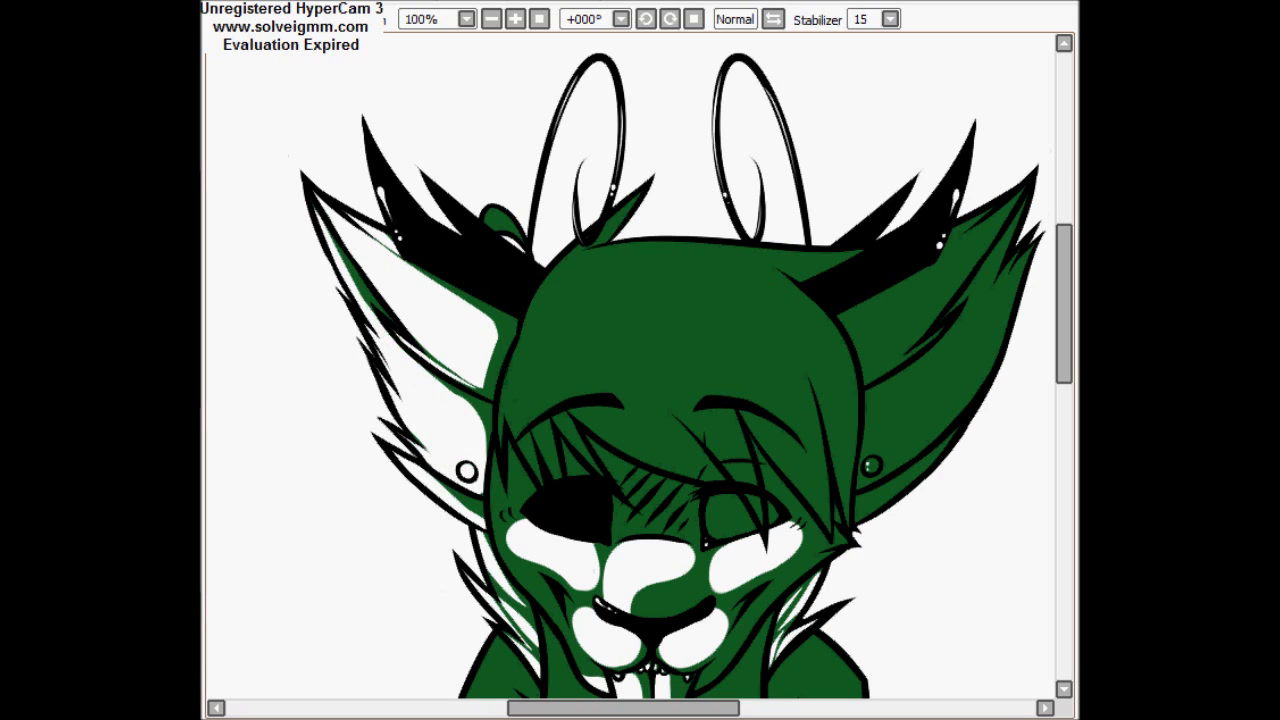
Erase tapered light strands in the left side of the fringe and its lower edge above the eyes.
{"action": "scroll", "coordinate": [476, 414], "scroll_direction": "right", "scroll_amount": 3}
{"action": "left_click_drag", "start_coordinate": [425, 435], "coordinate": [405, 475]}
{"action": "mouse_move", "coordinate": [420, 345]}
{"action": "left_mouse_down"}
{"action": "mouse_move", "coordinate": [455, 480]}
{"action": "mouse_move", "coordinate": [470, 480]}
{"action": "left_mouse_up"}
{"action": "left_click_drag", "start_coordinate": [455, 355], "coordinate": [630, 483]}
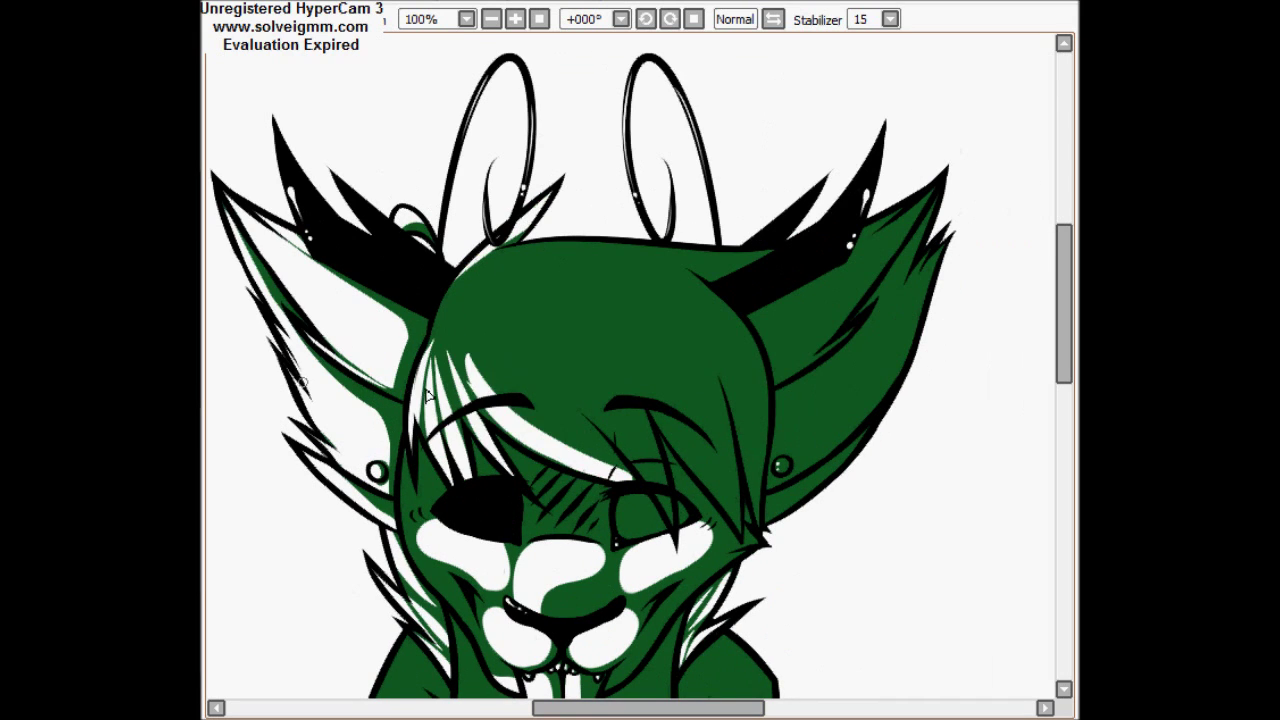
Erase long curved light strands across the rest of the hair, plus light areas on the open eye and upper nose bridge.
{"action": "mouse_move", "coordinate": [445, 320]}
{"action": "left_mouse_down"}
{"action": "mouse_move", "coordinate": [605, 450]}
{"action": "mouse_move", "coordinate": [520, 394]}
{"action": "left_mouse_up"}
{"action": "left_click_drag", "start_coordinate": [440, 290], "coordinate": [594, 438]}
{"action": "mouse_move", "coordinate": [754, 252]}
{"action": "left_mouse_down"}
{"action": "mouse_move", "coordinate": [440, 305]}
{"action": "mouse_move", "coordinate": [650, 402]}
{"action": "left_mouse_up"}
{"action": "left_click_drag", "start_coordinate": [515, 285], "coordinate": [700, 423]}
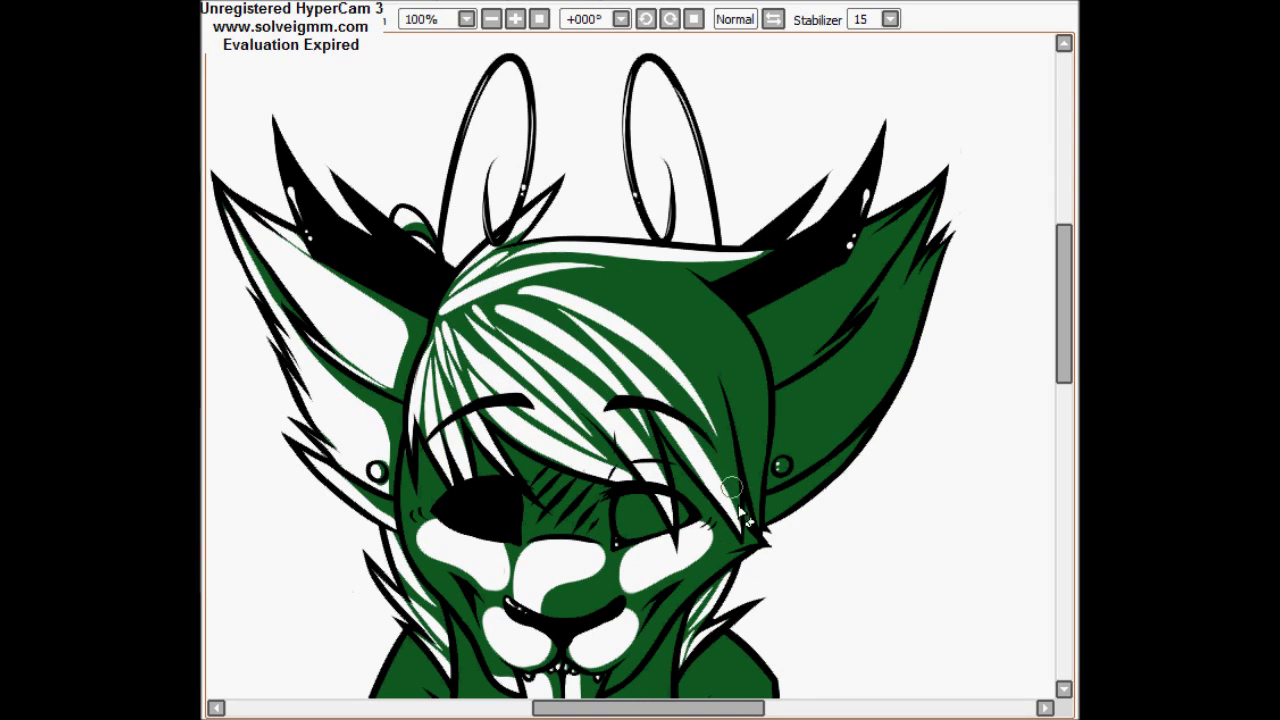
{"action": "left_click_drag", "start_coordinate": [570, 275], "coordinate": [766, 543]}
{"action": "mouse_move", "coordinate": [625, 265]}
{"action": "left_mouse_down"}
{"action": "mouse_move", "coordinate": [745, 455]}
{"action": "mouse_move", "coordinate": [770, 428]}
{"action": "left_mouse_up"}
{"action": "left_click_drag", "start_coordinate": [644, 265], "coordinate": [762, 420]}
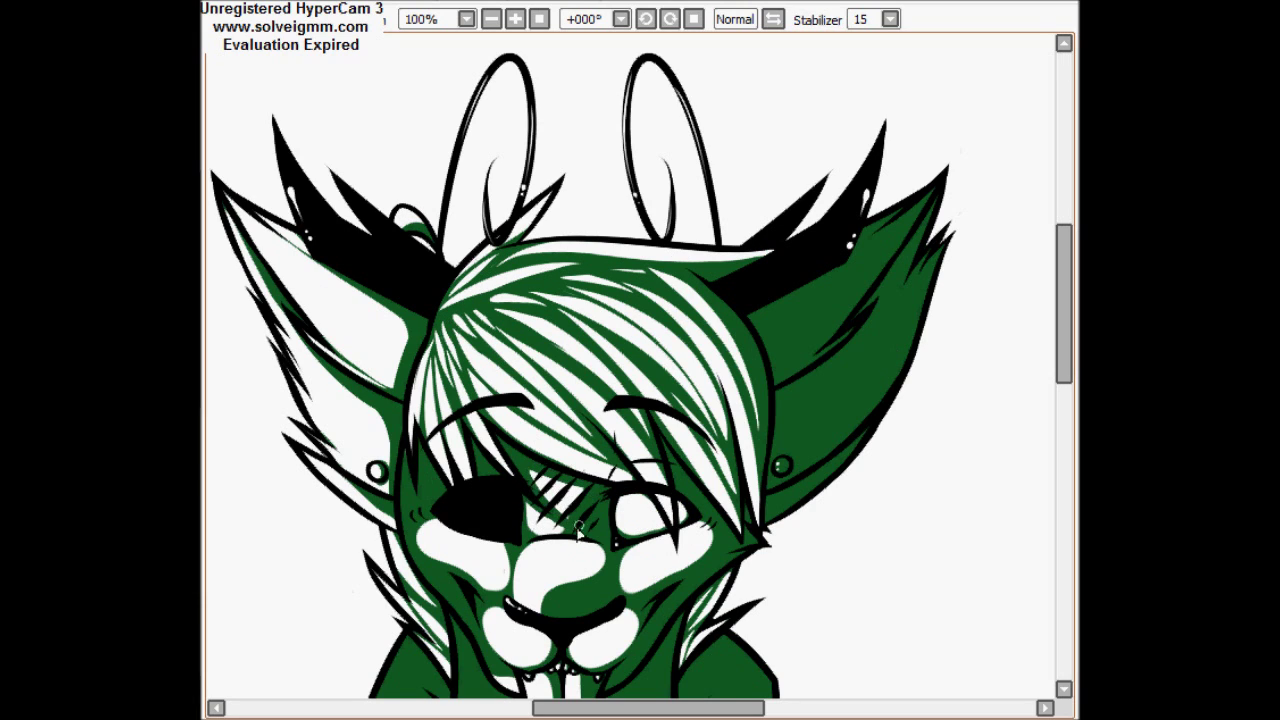
Erase broad light areas on both sides of the hood, keeping green shadows along the collar and folds.
{"action": "left_click_drag", "start_coordinate": [1064, 342], "coordinate": [1067, 400]}
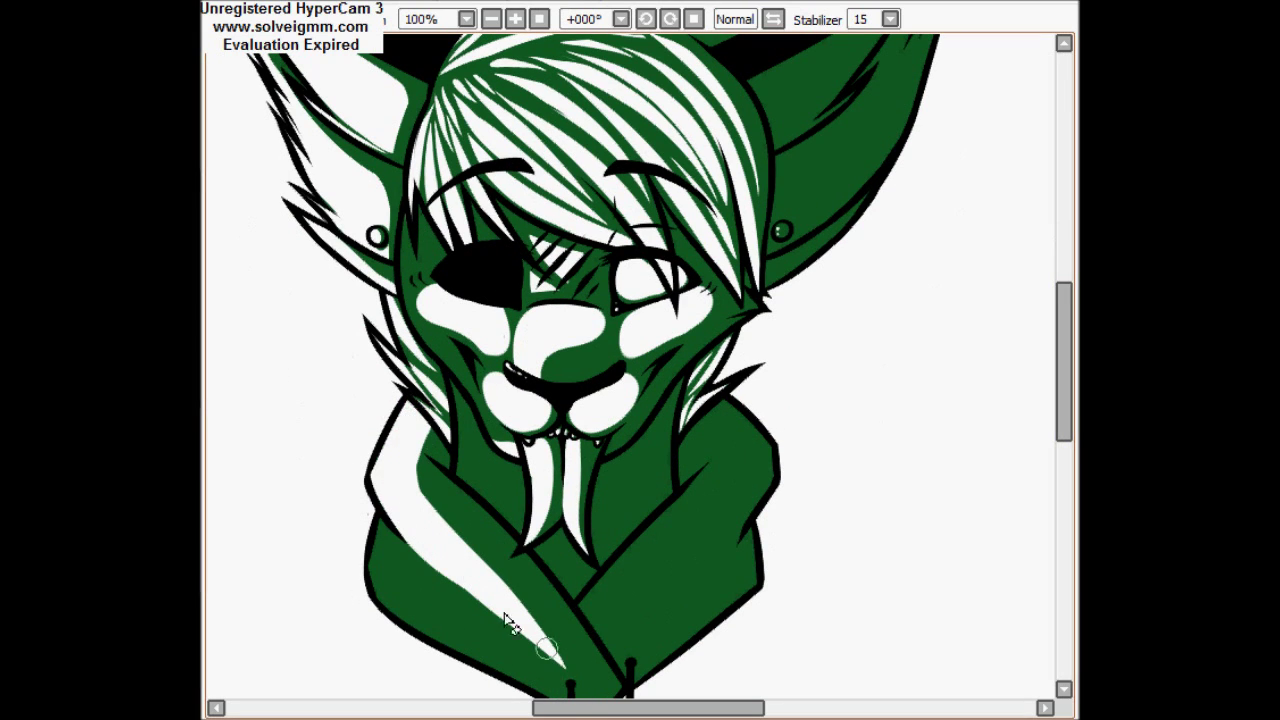
{"action": "key", "text": "ctrl+z"}
{"action": "left_click", "coordinate": [725, 418]}
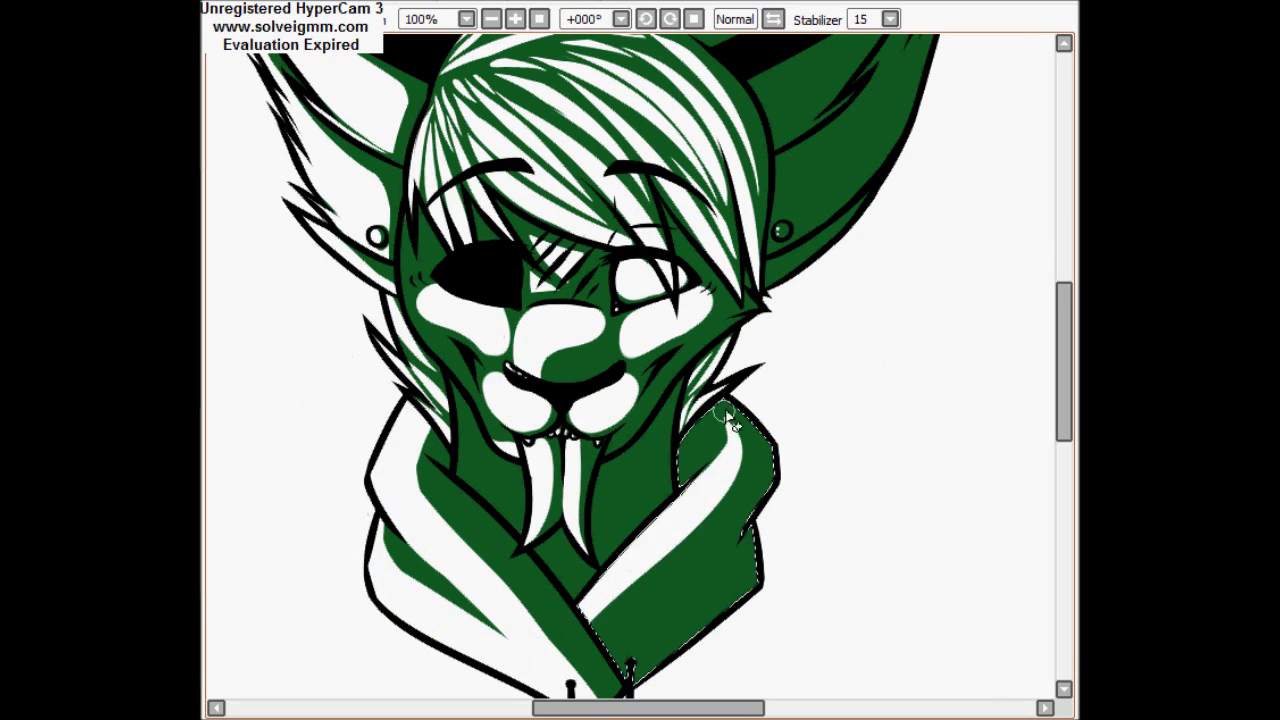
{"action": "key", "text": "Delete"}
{"action": "key", "text": "ctrl+d"}
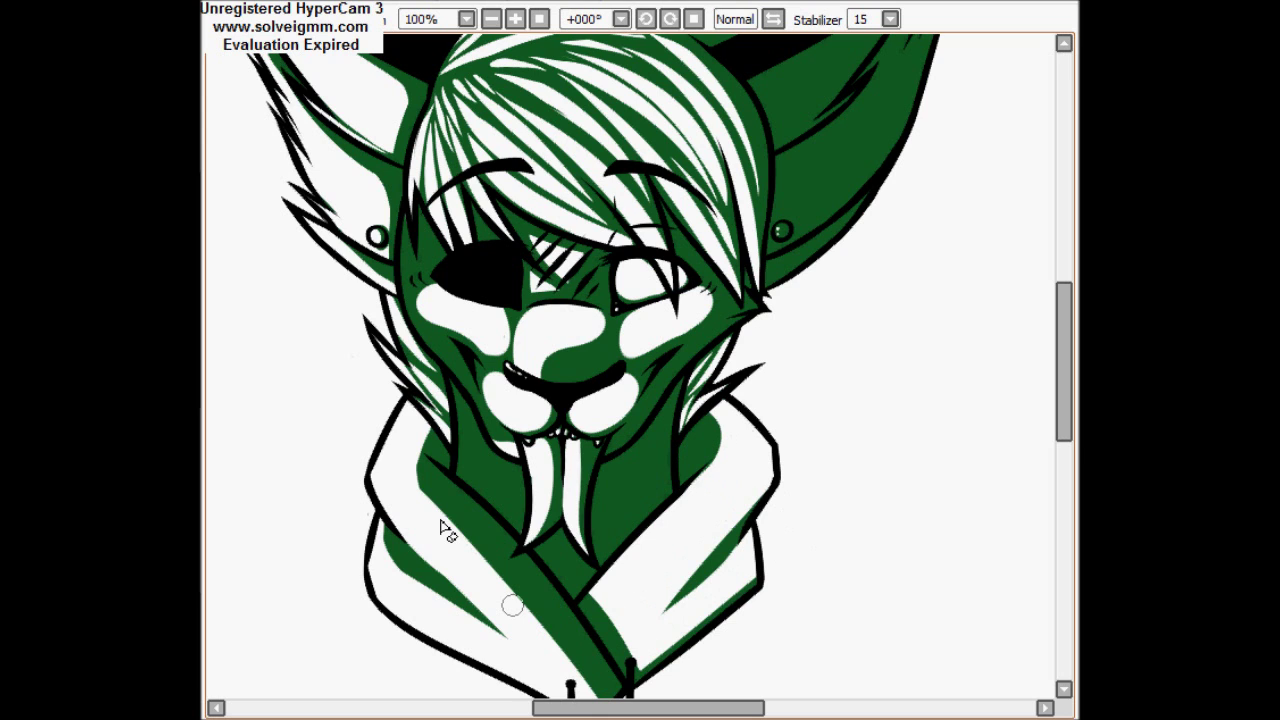
Select the neck areas around the tongue and erase light patches within them, keeping green shadows under the jaw.
{"action": "mouse_move", "coordinate": [1062, 389]}
{"action": "left_mouse_down"}
{"action": "mouse_move", "coordinate": [1054, 363]}
{"action": "mouse_move", "coordinate": [1054, 374]}
{"action": "left_mouse_up"}
{"action": "left_click", "coordinate": [600, 560]}
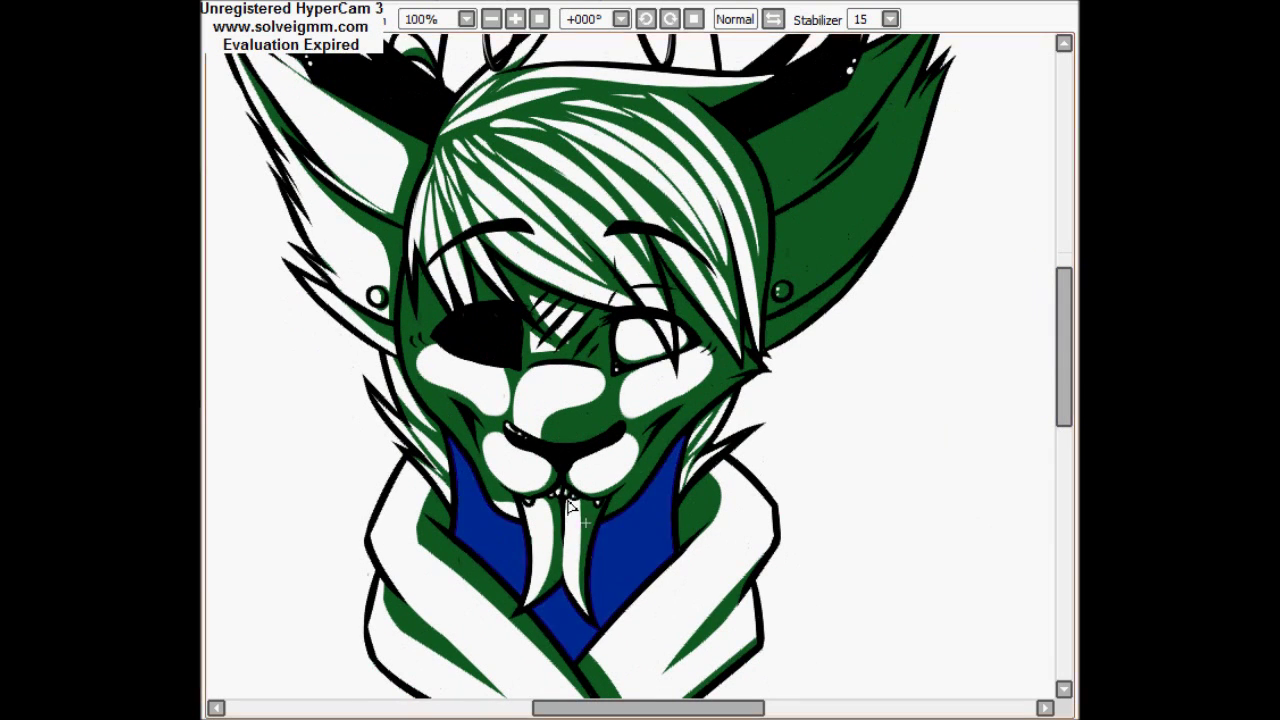
{"action": "left_click", "coordinate": [580, 648]}
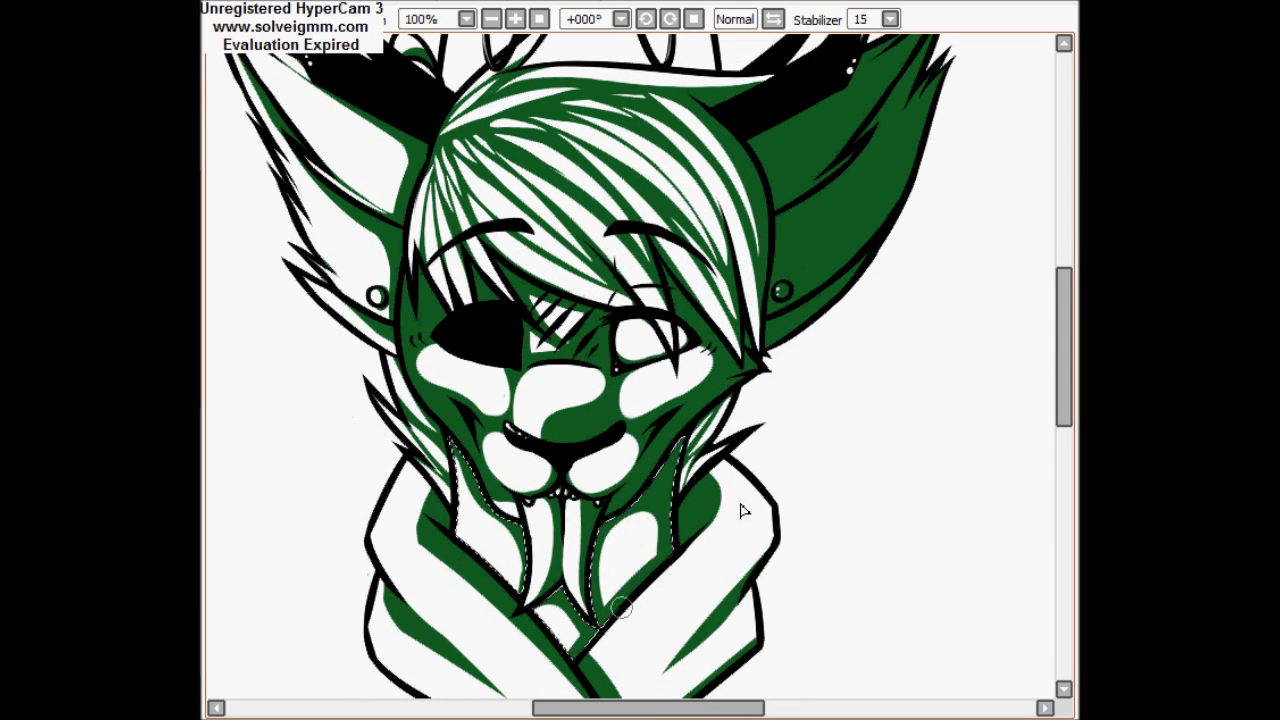
Erase light areas from the right ear's inside, outer fur, earring and lower edge, and lower the opacity of the green shading.
{"action": "left_click_drag", "start_coordinate": [1068, 322], "coordinate": [1066, 294]}
{"action": "left_click", "coordinate": [808, 277]}
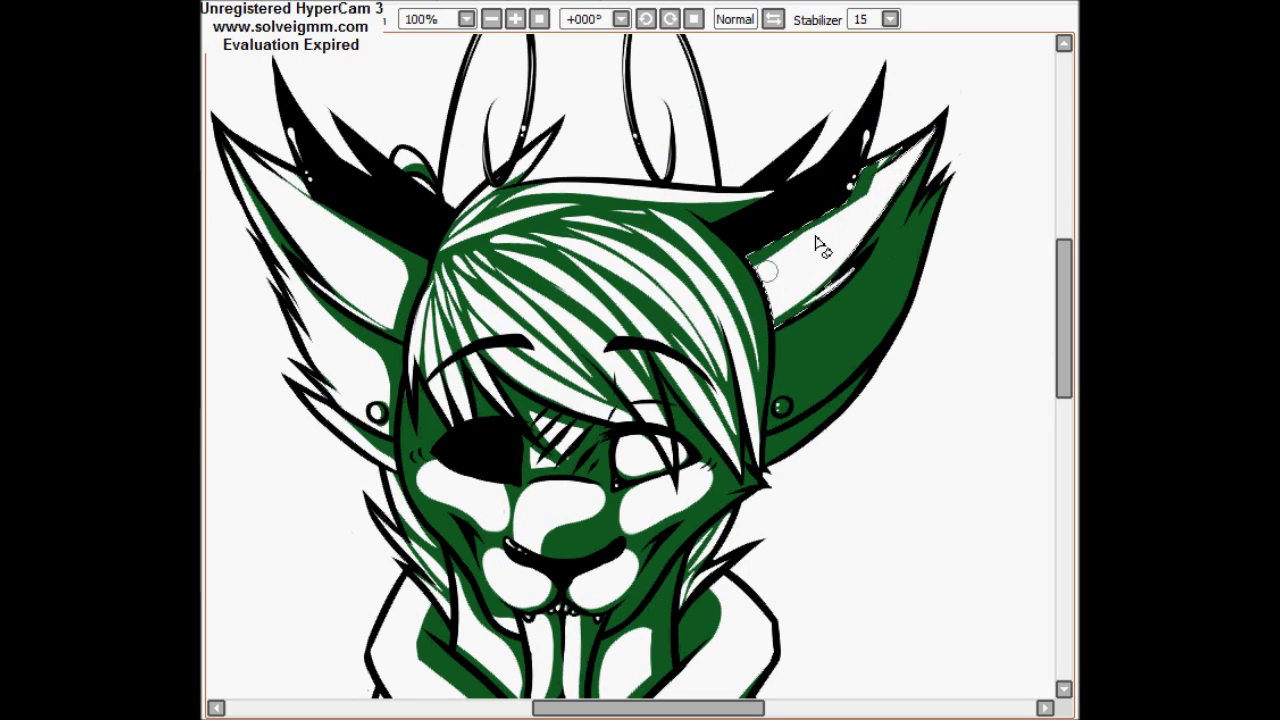
{"action": "left_click", "coordinate": [296, 368]}
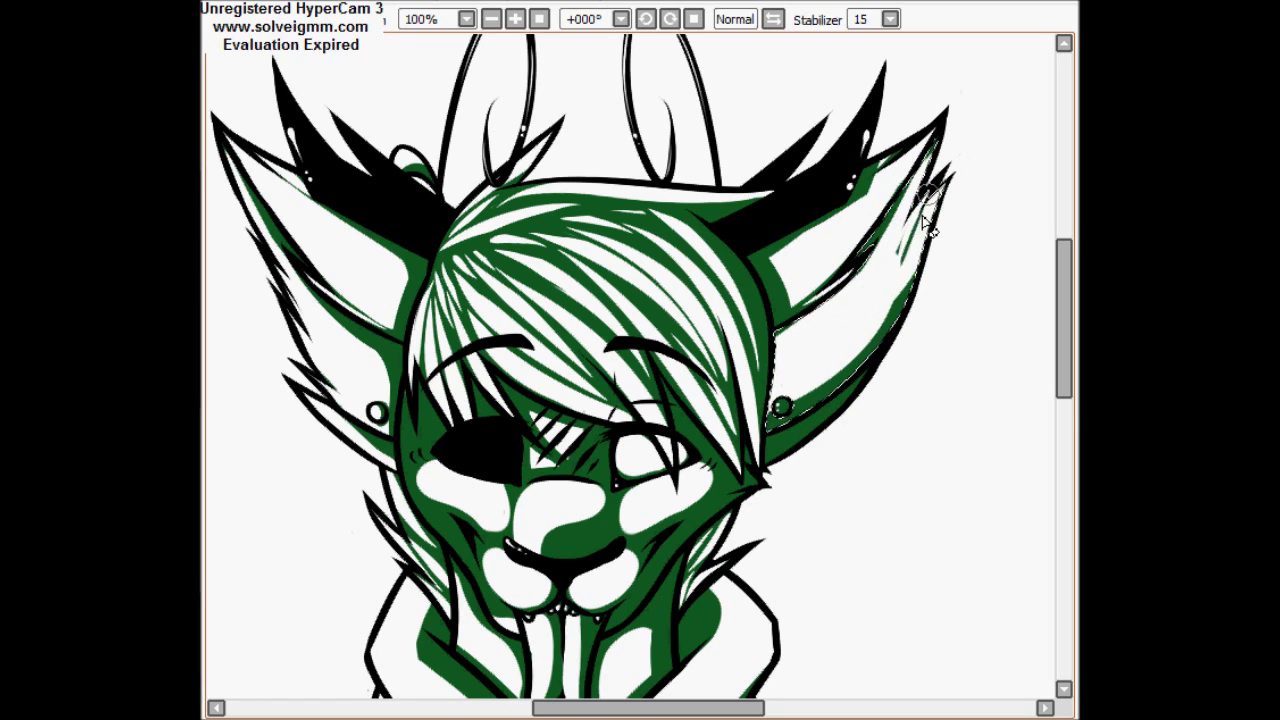
{"action": "key", "text": "ctrl+d"}
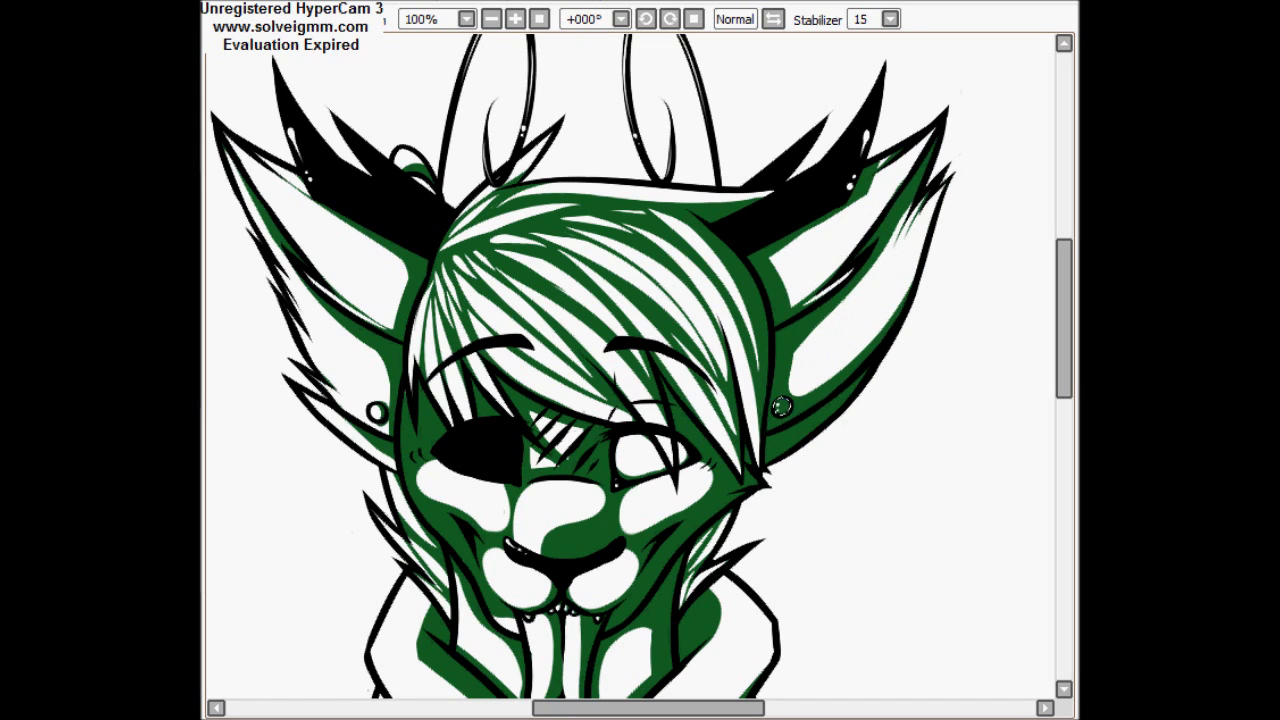
{"action": "mouse_move", "coordinate": [870, 365]}
{"action": "left_mouse_down"}
{"action": "mouse_move", "coordinate": [851, 406]}
{"action": "mouse_move", "coordinate": [773, 450]}
{"action": "left_mouse_up"}
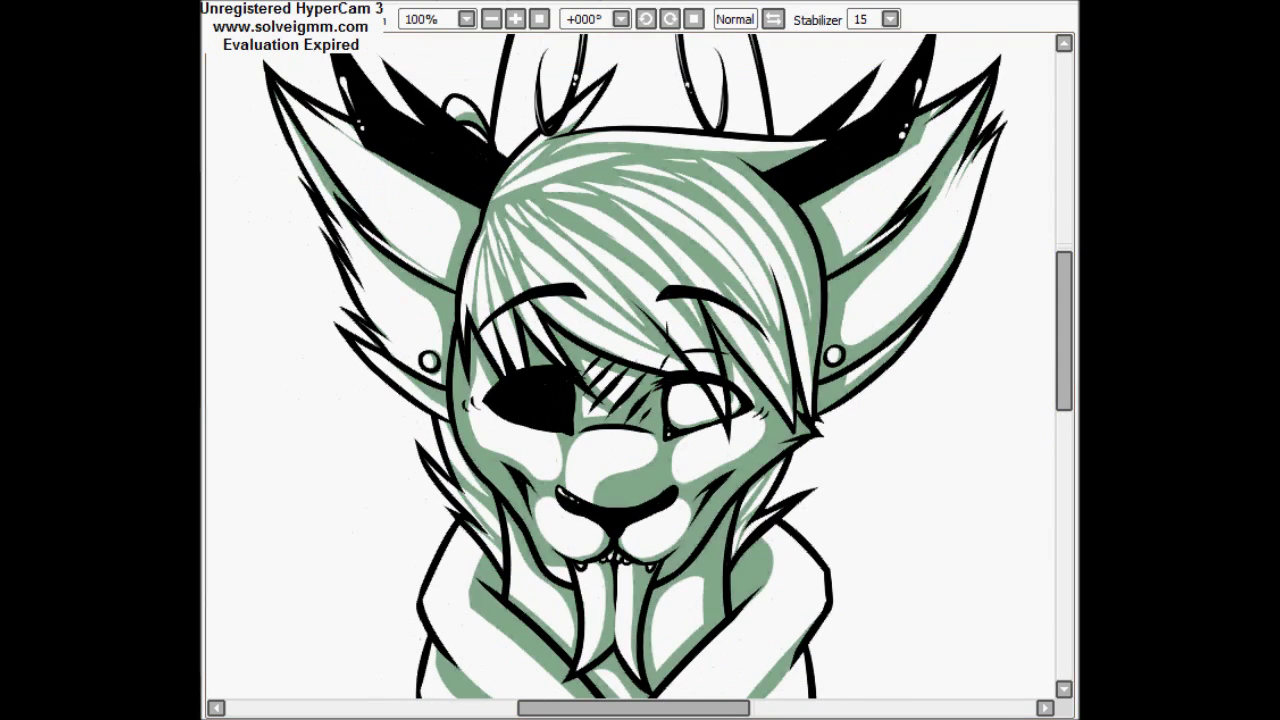
Select the neck and hood areas and paint dark green shadows under the jaw and inside the hood's collar and folds.
{"action": "left_click", "coordinate": [643, 612]}
{"action": "scroll", "coordinate": [643, 612], "scroll_direction": "down", "scroll_amount": 3}
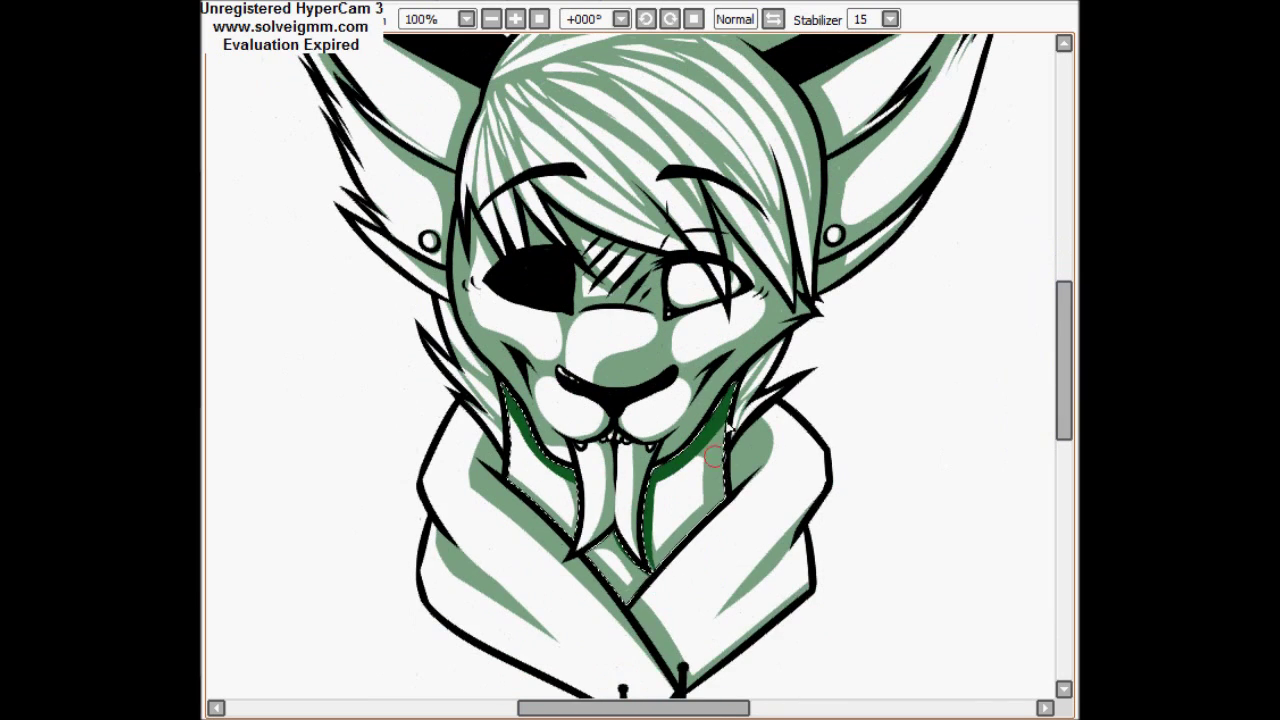
{"action": "left_click", "coordinate": [771, 451]}
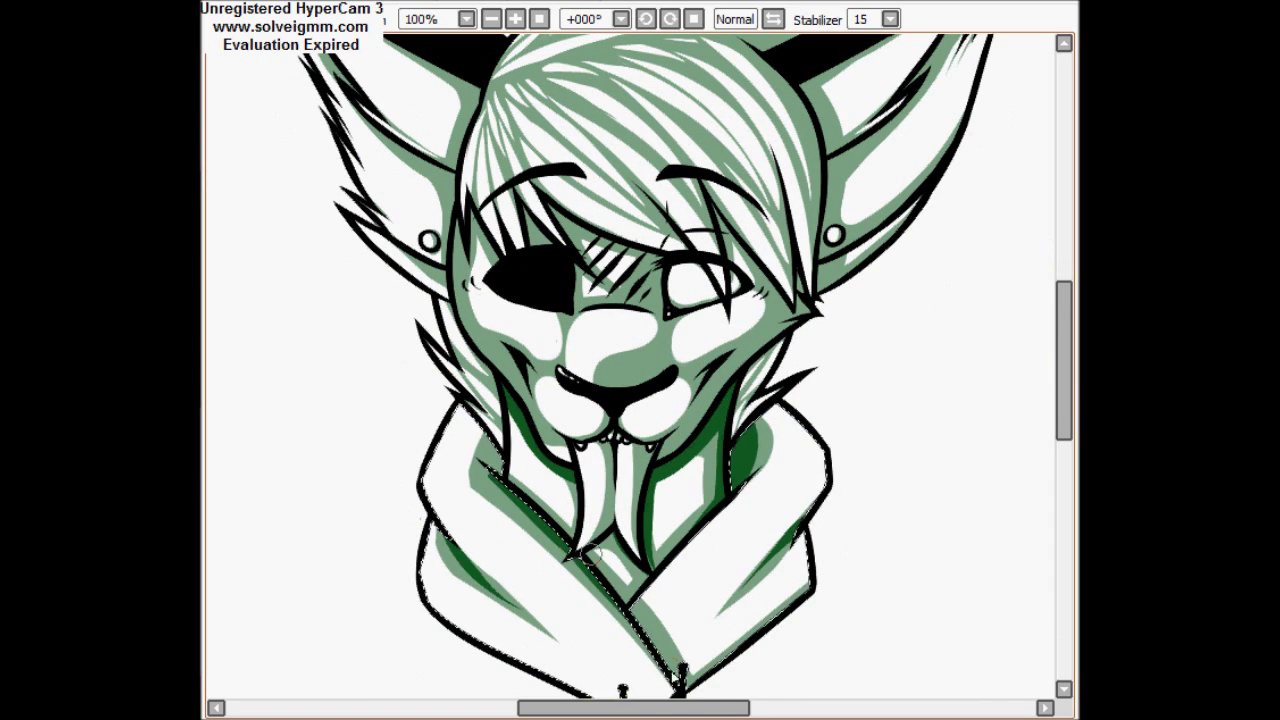
{"action": "scroll", "coordinate": [447, 552], "scroll_direction": "up", "scroll_amount": 3}
Paint dark green shadows on the neck fur tufts and on the face below the fringe and along its right edge.
{"action": "left_click", "coordinate": [485, 513]}
{"action": "left_click_drag", "start_coordinate": [440, 440], "coordinate": [500, 550]}
{"action": "mouse_move", "coordinate": [750, 480]}
{"action": "left_mouse_down"}
{"action": "mouse_move", "coordinate": [760, 550]}
{"action": "mouse_move", "coordinate": [650, 670]}
{"action": "left_mouse_up"}
{"action": "scroll", "coordinate": [634, 491], "scroll_direction": "up", "scroll_amount": 1}
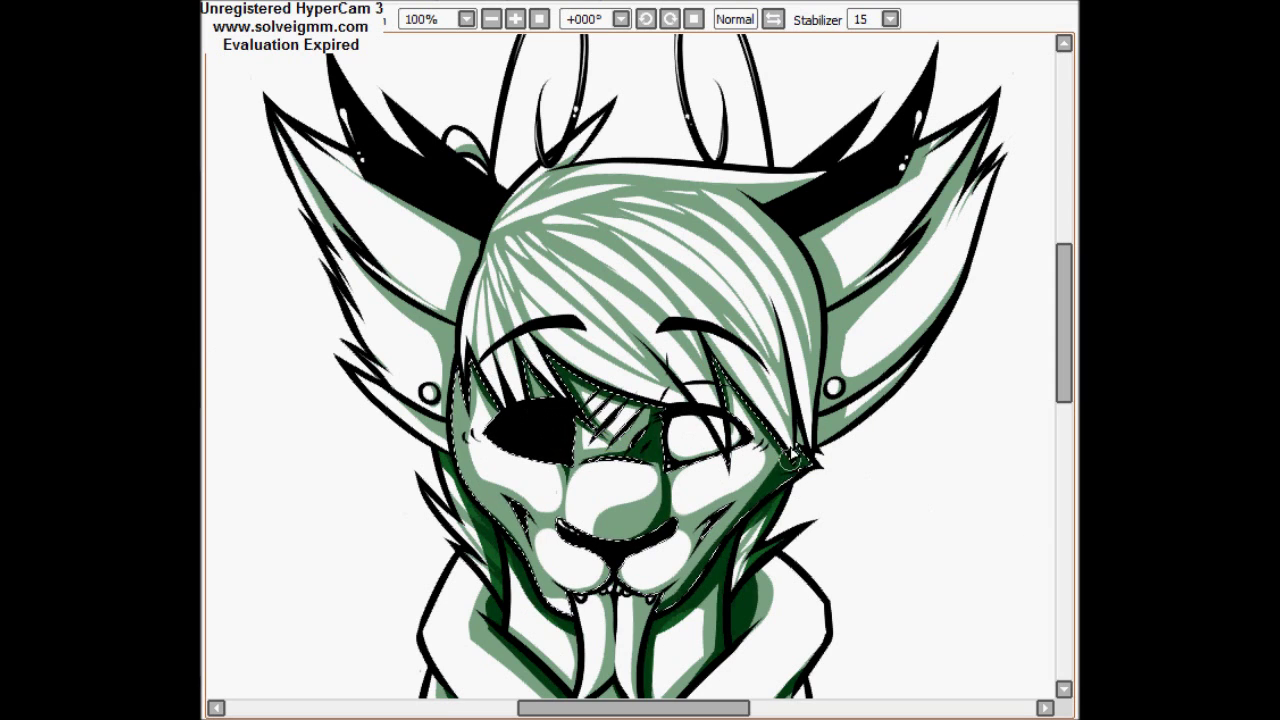
{"action": "scroll", "coordinate": [223, 366], "scroll_direction": "up", "scroll_amount": 1}
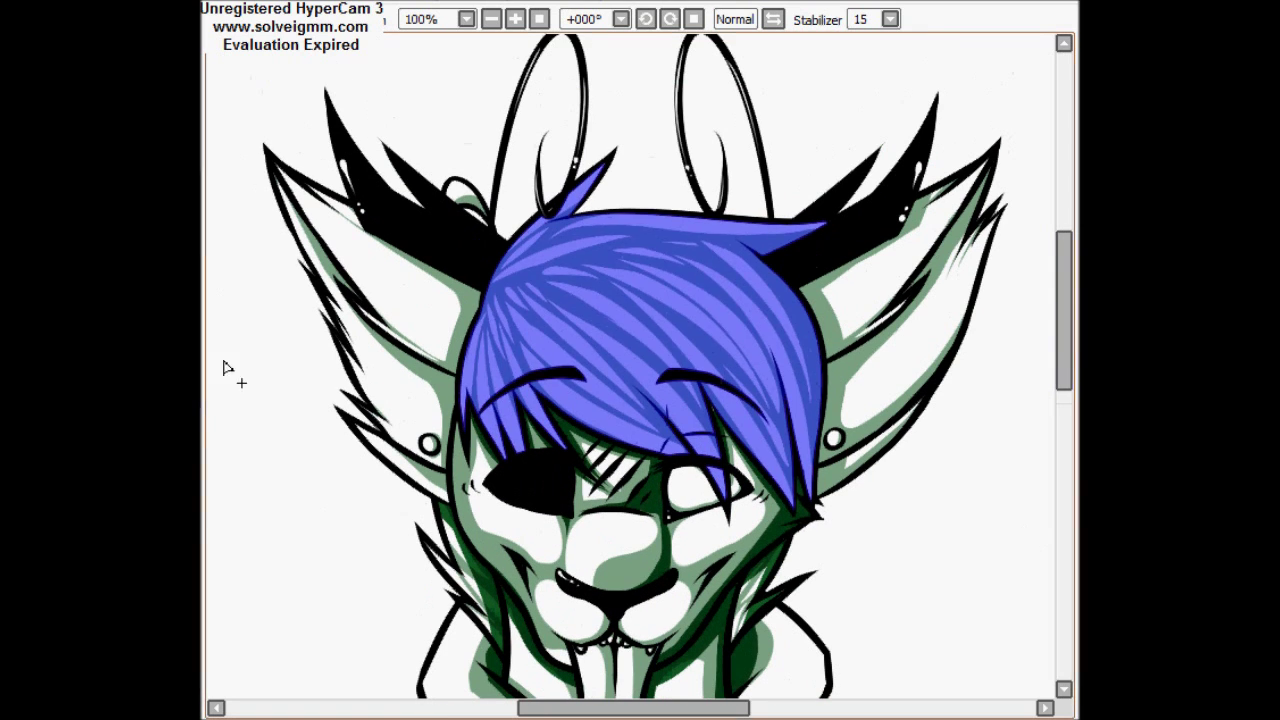
Select the hair and paint dark green shadow along its crown, outer edge and fringe tips, undoing unsuitable strokes, and clear the selection.
{"action": "left_click_drag", "start_coordinate": [740, 232], "coordinate": [800, 370]}
{"action": "mouse_move", "coordinate": [590, 178]}
{"action": "left_mouse_down"}
{"action": "mouse_move", "coordinate": [520, 240]}
{"action": "mouse_move", "coordinate": [650, 340]}
{"action": "mouse_move", "coordinate": [488, 312]}
{"action": "mouse_move", "coordinate": [560, 200]}
{"action": "mouse_move", "coordinate": [527, 256]}
{"action": "left_mouse_up"}
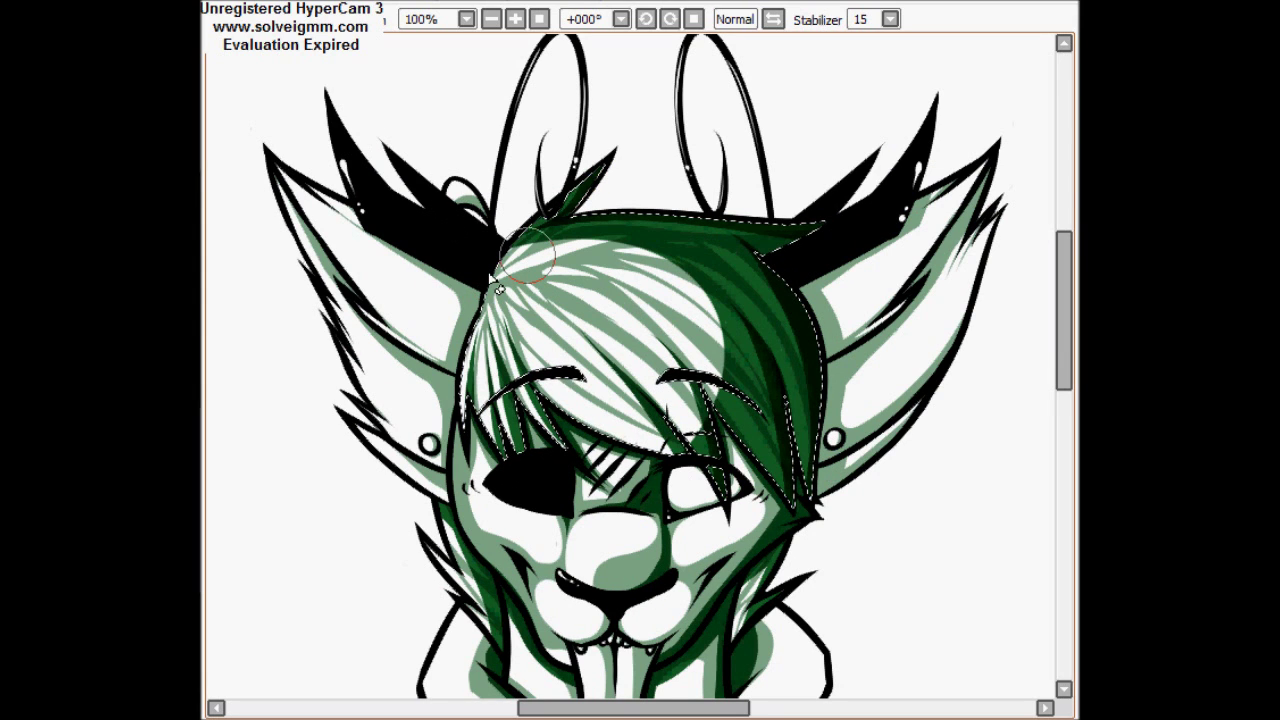
{"action": "key", "text": "ctrl+z"}
{"action": "mouse_move", "coordinate": [500, 270]}
{"action": "left_mouse_down"}
{"action": "mouse_move", "coordinate": [600, 200]}
{"action": "mouse_move", "coordinate": [760, 240]}
{"action": "mouse_move", "coordinate": [800, 340]}
{"action": "left_mouse_up"}
{"action": "key", "text": "ctrl+z"}
{"action": "key", "text": "ctrl+z"}
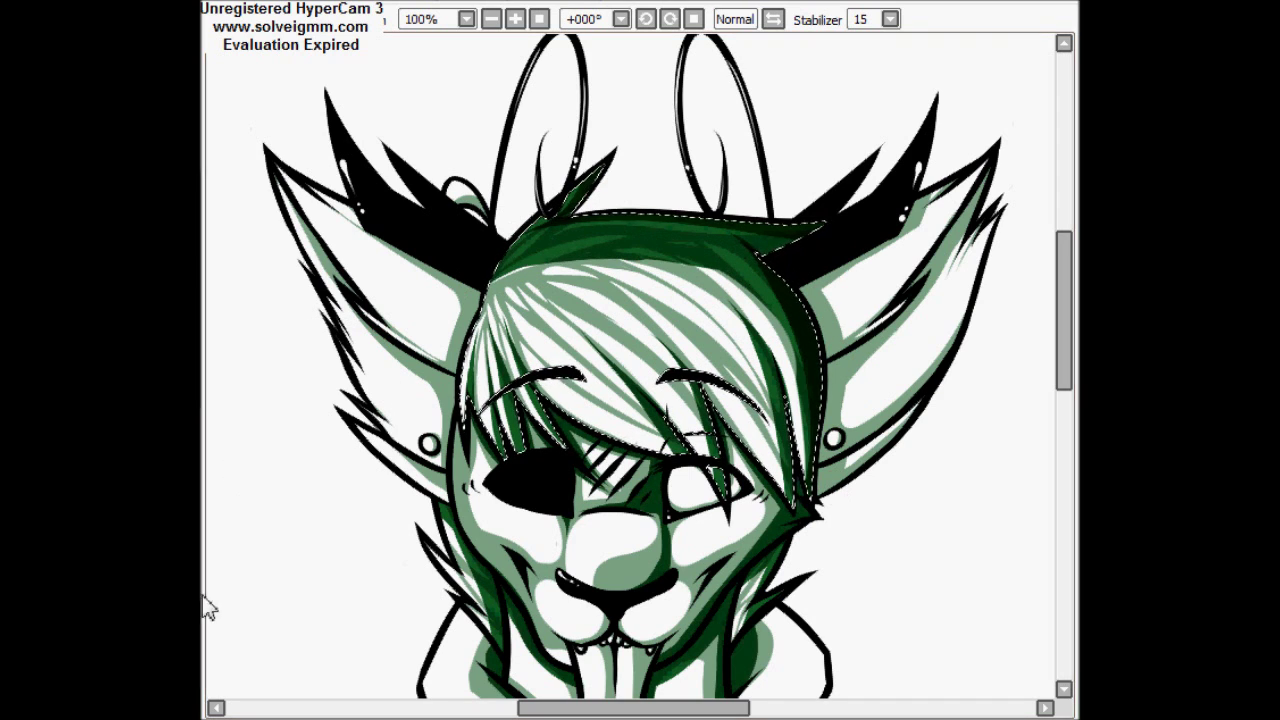
{"action": "key", "text": "ctrl+d"}
Select each ear and paint dark green shadows along its inner edges and fur, and lower the opacity of the dark shading.
{"action": "mouse_move", "coordinate": [640, 400]}
{"action": "left_mouse_down"}
{"action": "mouse_move", "coordinate": [607, 286]}
{"action": "mouse_move", "coordinate": [680, 395]}
{"action": "left_mouse_up"}
{"action": "left_click", "coordinate": [380, 290]}
{"action": "key", "text": "b"}
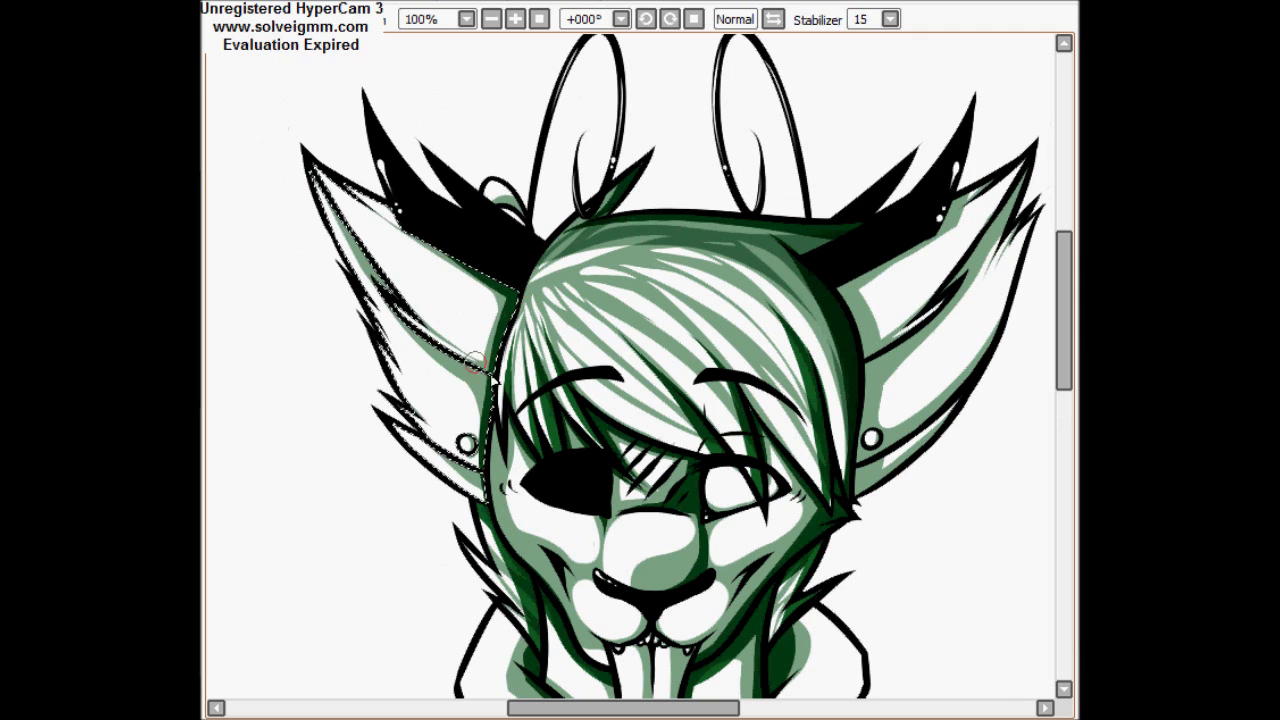
{"action": "left_click_drag", "start_coordinate": [500, 410], "coordinate": [205, 258]}
{"action": "left_click", "coordinate": [785, 450]}
{"action": "key", "text": "b"}
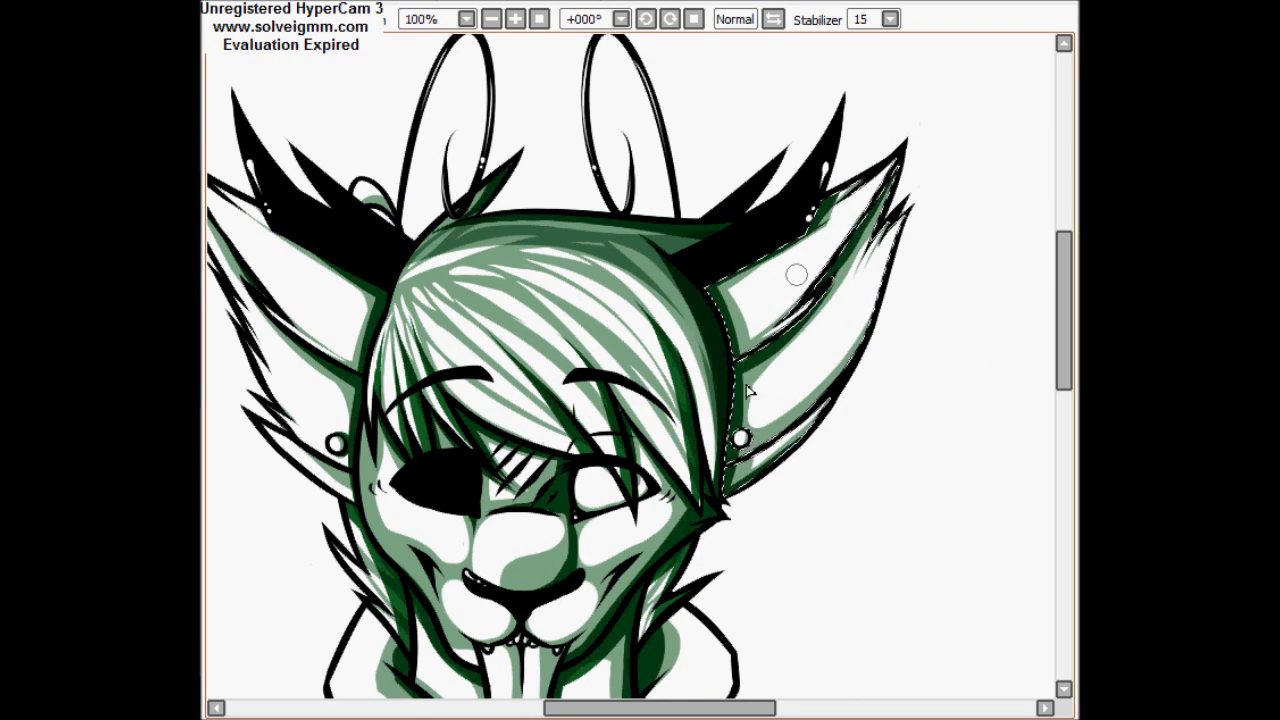
{"action": "left_click_drag", "start_coordinate": [830, 207], "coordinate": [898, 266]}
{"action": "mouse_move", "coordinate": [918, 500]}
{"action": "left_mouse_down"}
{"action": "mouse_move", "coordinate": [863, 372]}
{"action": "mouse_move", "coordinate": [963, 460]}
{"action": "left_mouse_up"}
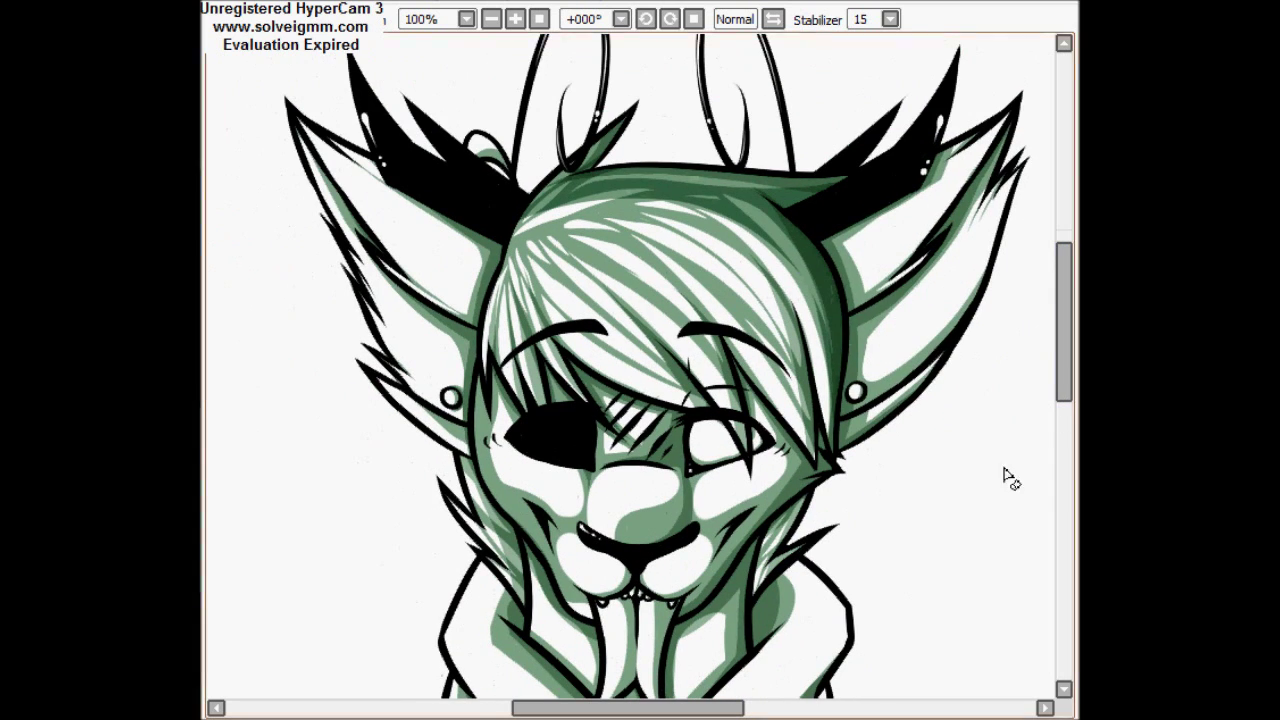
Paint broad translucent green shadows across both ears, and select the face and shade its outer right side.
{"action": "left_click_drag", "start_coordinate": [900, 300], "coordinate": [960, 200]}
{"action": "left_click", "coordinate": [400, 250]}
{"action": "left_click_drag", "start_coordinate": [420, 250], "coordinate": [450, 190]}
{"action": "scroll", "coordinate": [460, 250], "scroll_direction": "down", "scroll_amount": 2}
{"action": "left_click", "coordinate": [680, 330]}
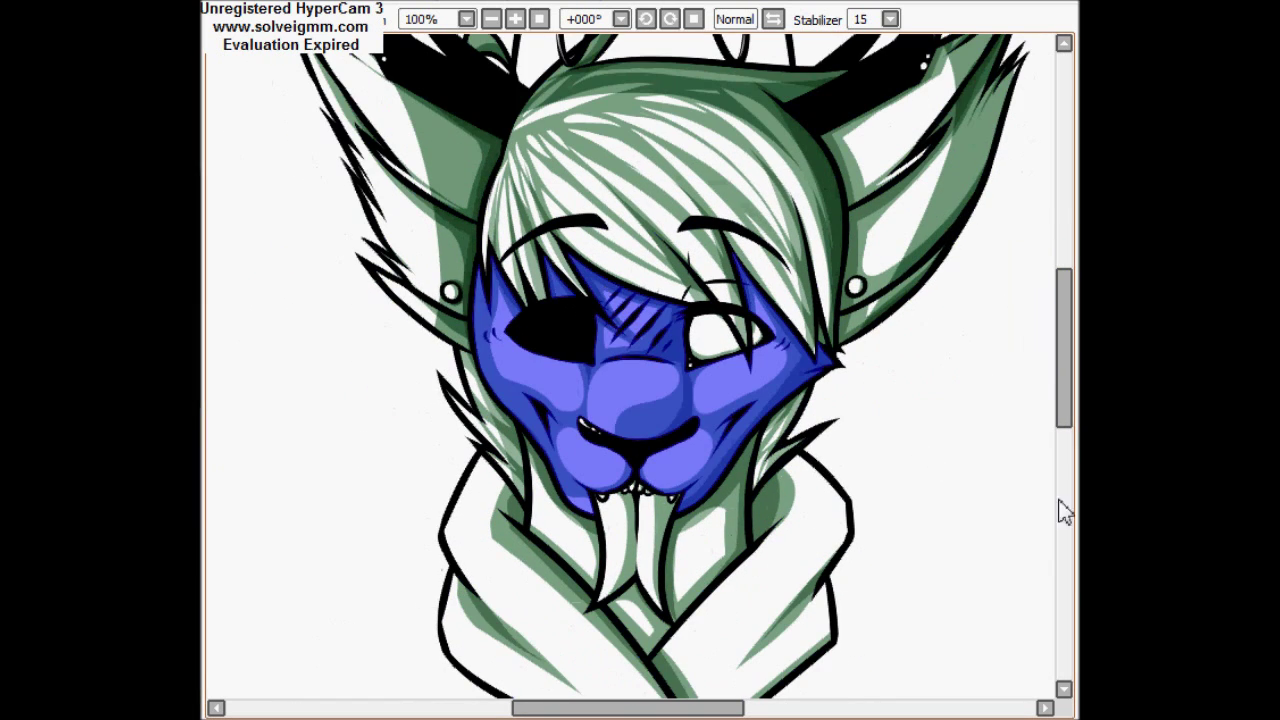
{"action": "mouse_move", "coordinate": [760, 300]}
{"action": "left_mouse_down"}
{"action": "mouse_move", "coordinate": [786, 457]}
{"action": "mouse_move", "coordinate": [829, 443]}
{"action": "left_mouse_up"}
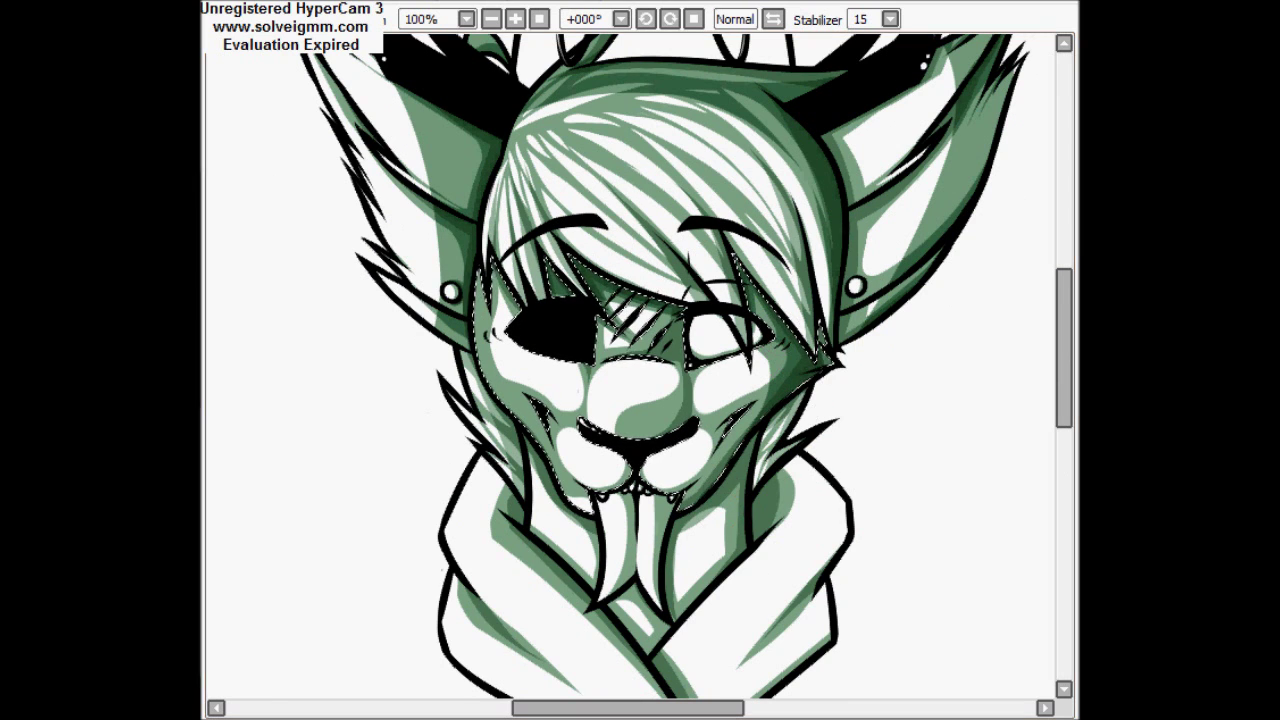
Paint broad translucent green shadows across the hood's collar, crossing flaps and lower folds.
{"action": "left_click", "coordinate": [770, 640]}
{"action": "scroll", "coordinate": [640, 400], "scroll_direction": "down", "scroll_amount": 2}
{"action": "left_click_drag", "start_coordinate": [643, 600], "coordinate": [643, 690]}
{"action": "left_click_drag", "start_coordinate": [600, 450], "coordinate": [700, 580]}
{"action": "left_click_drag", "start_coordinate": [570, 500], "coordinate": [625, 590]}
{"action": "scroll", "coordinate": [640, 400], "scroll_direction": "up", "scroll_amount": 1}
Shade the neck beside the tongue and the tongue itself, undo stray strokes, and show the colours beneath the shading.
{"action": "left_click", "coordinate": [555, 450]}
{"action": "key", "text": "ctrl+z"}
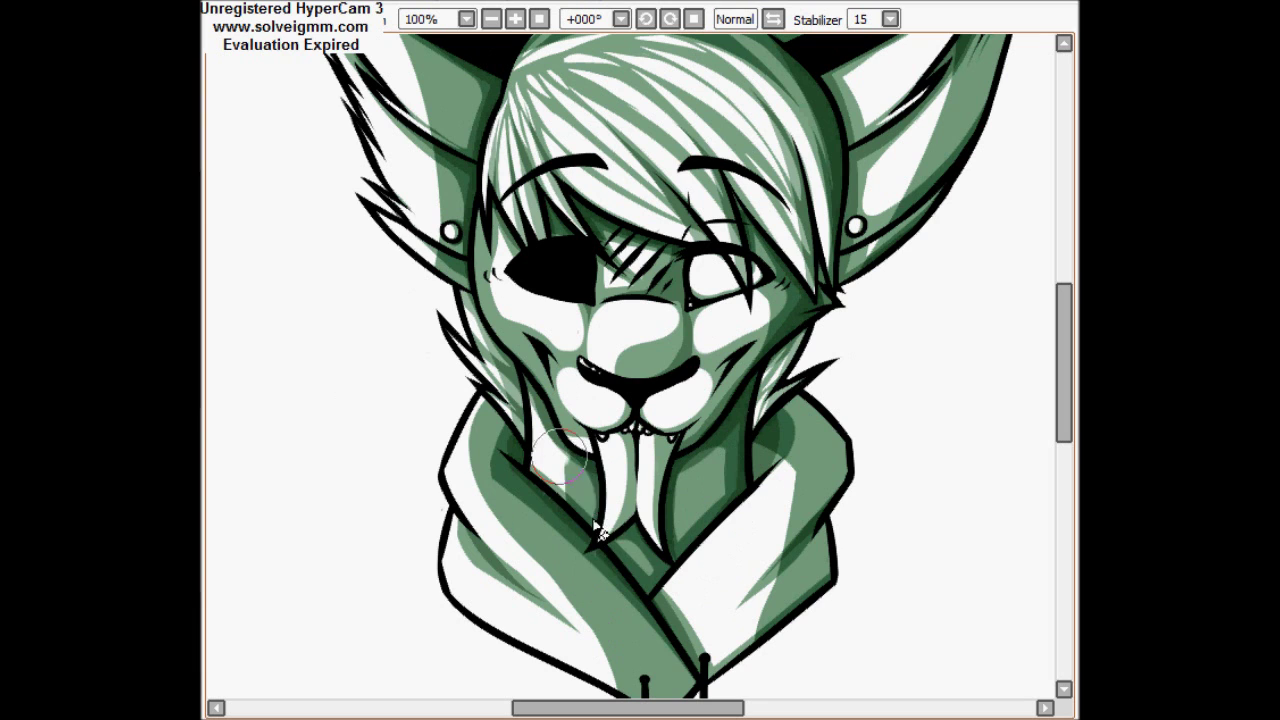
{"action": "left_click", "coordinate": [628, 500]}
{"action": "key", "text": "ctrl+z"}
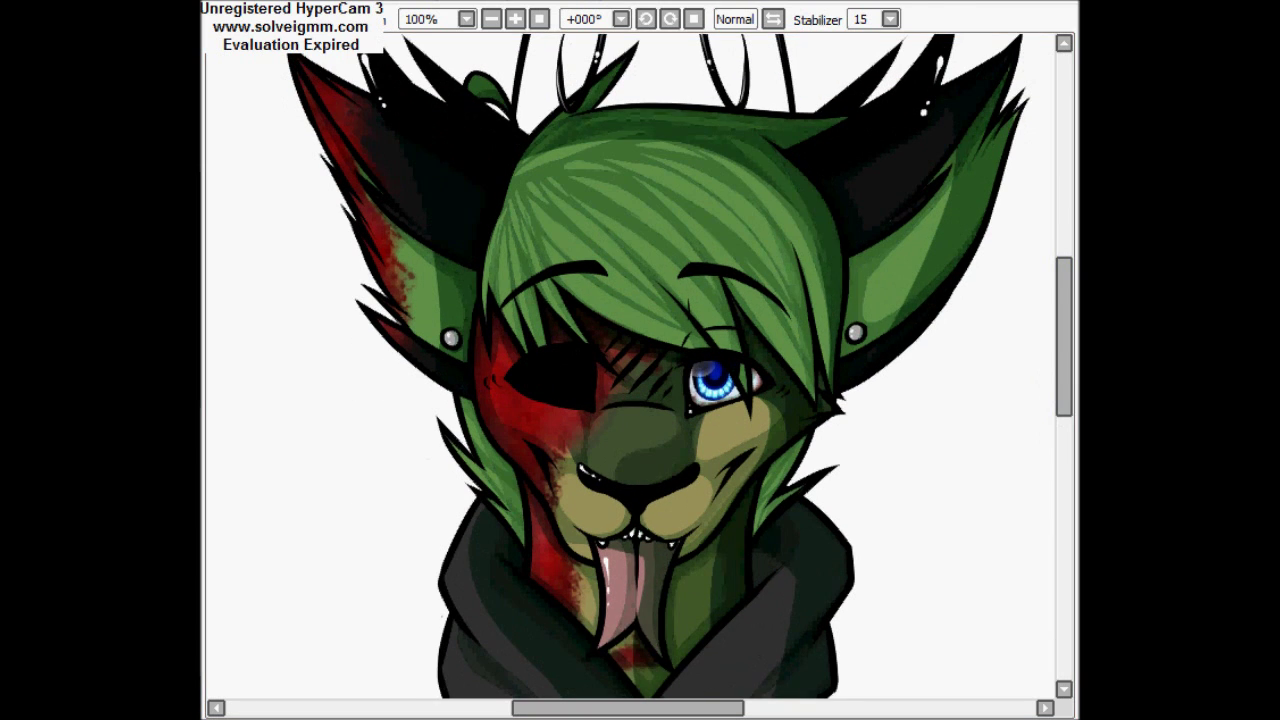
Soften the hard shadow edges on the ears, face, tongue, neck and hood.
{"action": "scroll", "coordinate": [640, 400], "scroll_direction": "down", "scroll_amount": 2}
{"action": "scroll", "coordinate": [460, 582], "scroll_direction": "up", "scroll_amount": 3}
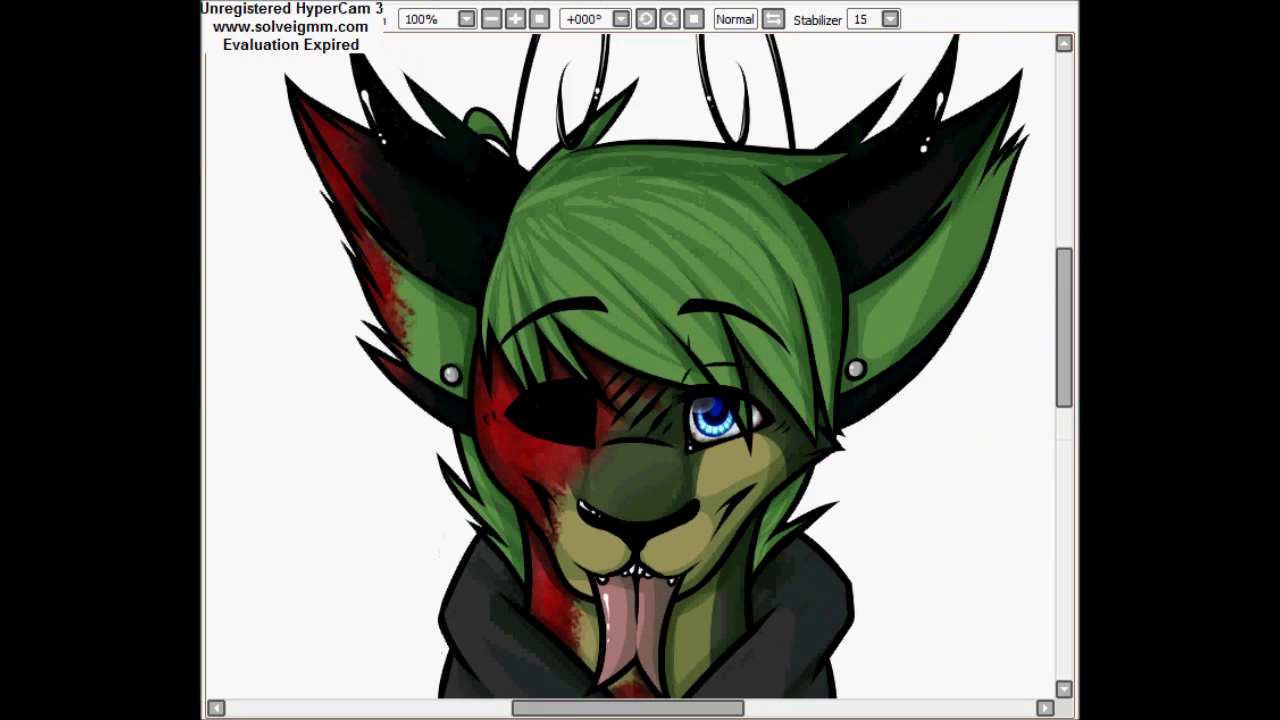
{"action": "scroll", "coordinate": [440, 400], "scroll_direction": "down", "scroll_amount": 4}
{"action": "scroll", "coordinate": [638, 512], "scroll_direction": "up", "scroll_amount": 4}
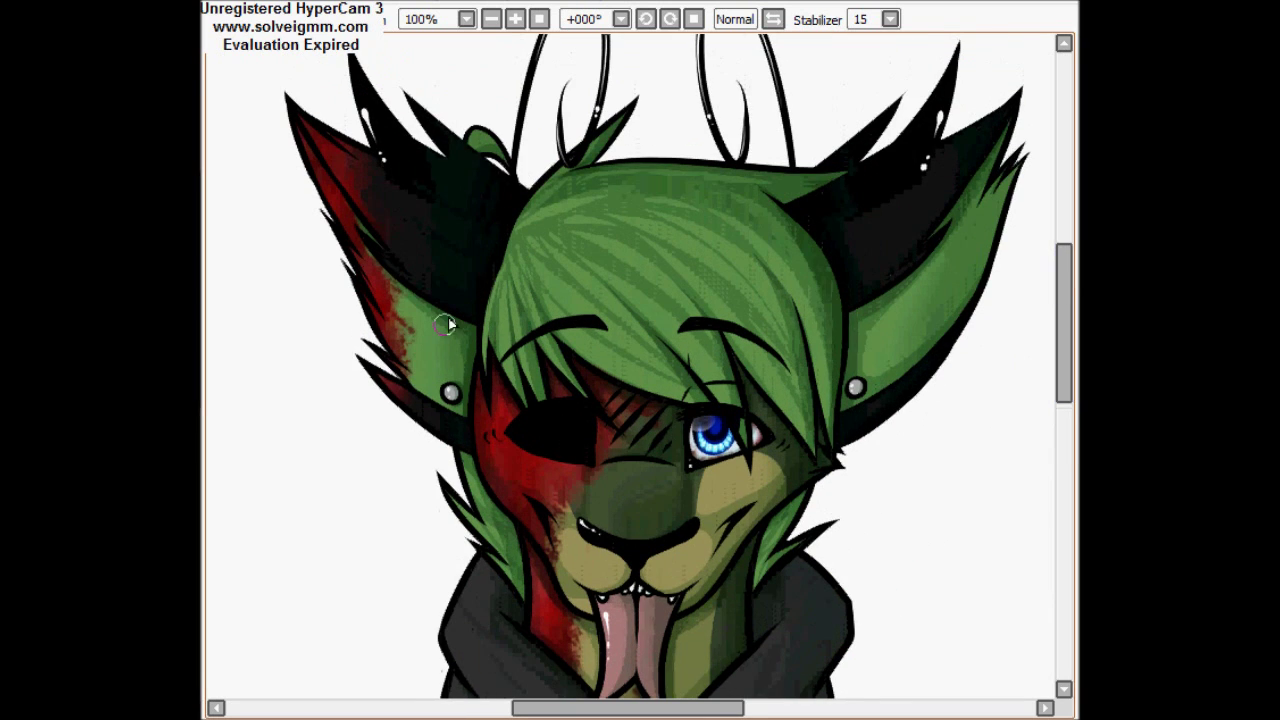
{"action": "scroll", "coordinate": [660, 577], "scroll_direction": "down", "scroll_amount": 3}
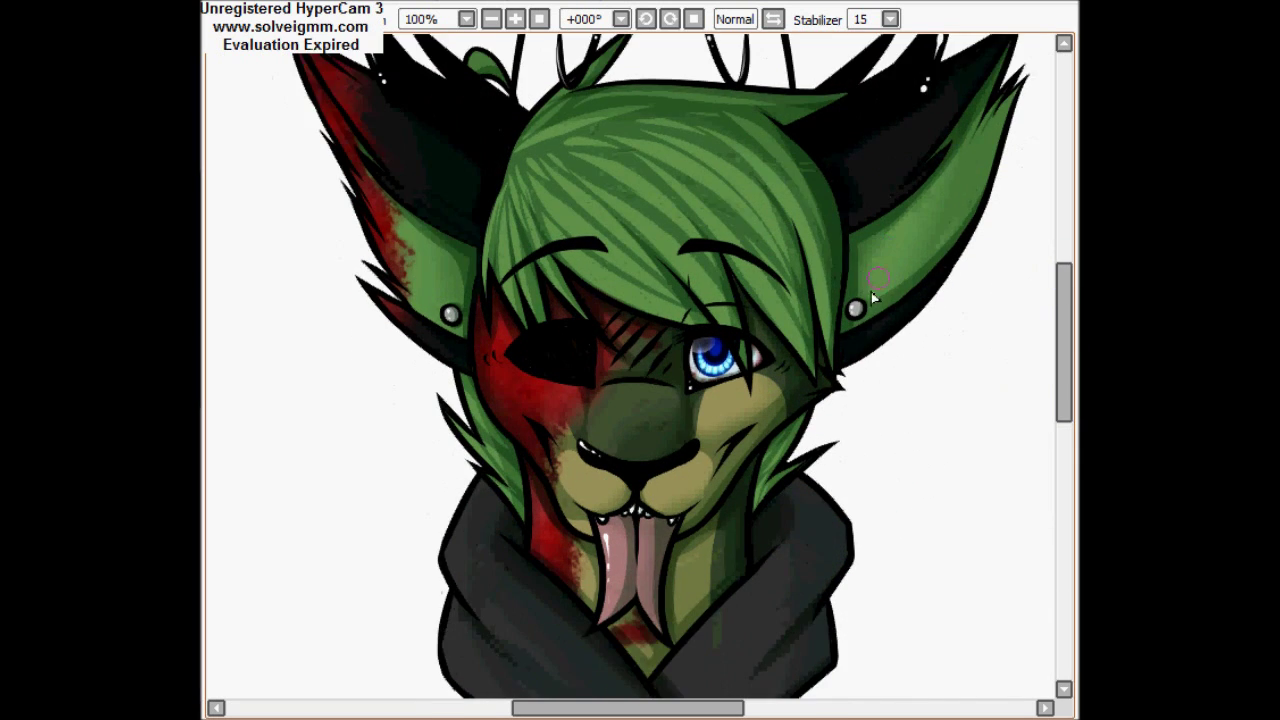
{"action": "scroll", "coordinate": [440, 166], "scroll_direction": "up", "scroll_amount": 2}
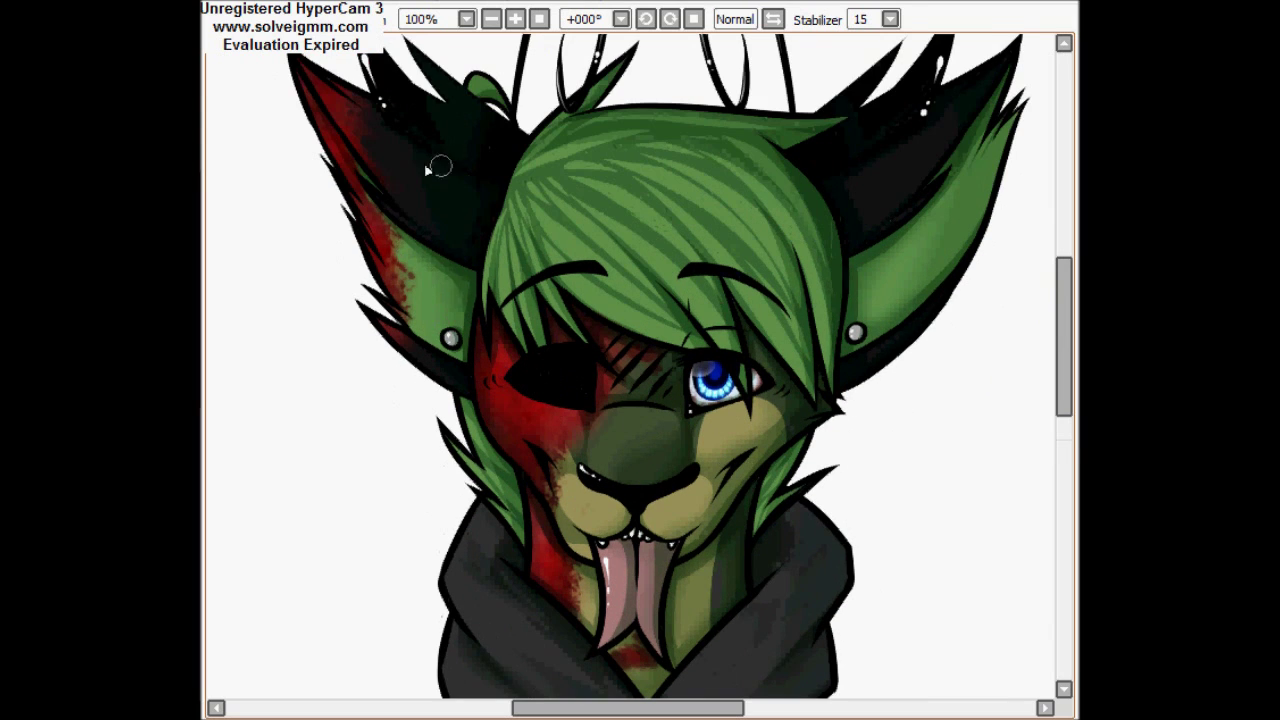
Blend the shadow strands across the hair into smoother gradients.
{"action": "scroll", "coordinate": [517, 561], "scroll_direction": "up", "scroll_amount": 2}
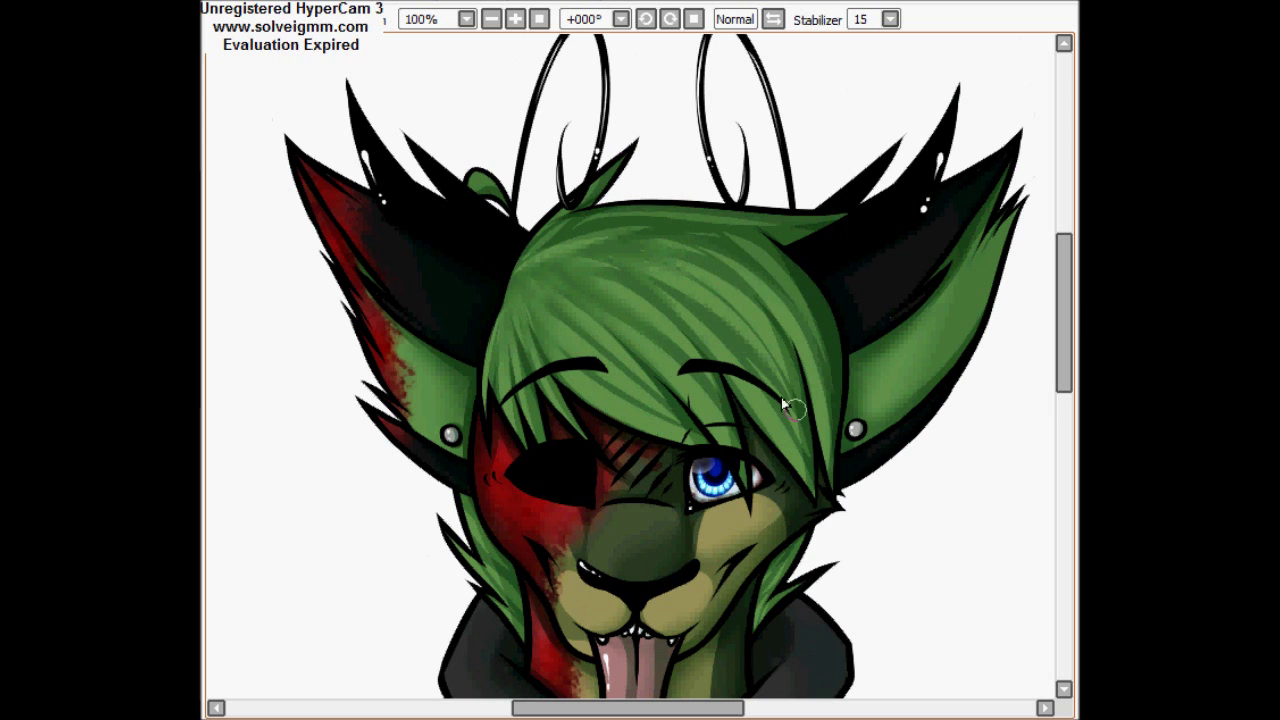
{"action": "scroll", "coordinate": [941, 412], "scroll_direction": "down", "scroll_amount": 2}
{"action": "scroll", "coordinate": [941, 412], "scroll_direction": "up", "scroll_amount": 1}
{"action": "mouse_move", "coordinate": [640, 300]}
{"action": "left_mouse_down"}
{"action": "mouse_move", "coordinate": [728, 114]}
{"action": "mouse_move", "coordinate": [575, 485]}
{"action": "mouse_move", "coordinate": [640, 300]}
{"action": "left_mouse_up"}
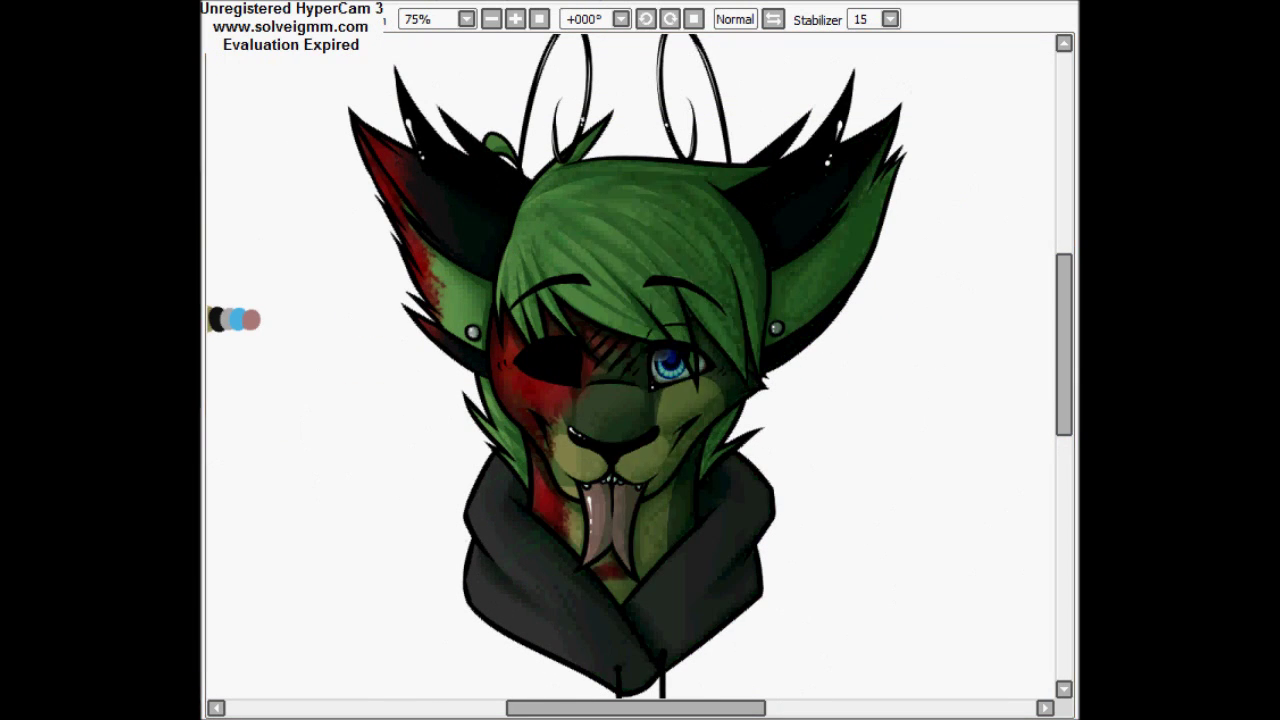
Try a green colour overlay across the whole character.
{"action": "scroll", "coordinate": [971, 457], "scroll_direction": "up", "scroll_amount": 1}
{"action": "mouse_move", "coordinate": [971, 457]}
{"action": "left_mouse_down"}
{"action": "mouse_move", "coordinate": [620, 350]}
{"action": "mouse_move", "coordinate": [640, 400]}
{"action": "left_mouse_up"}
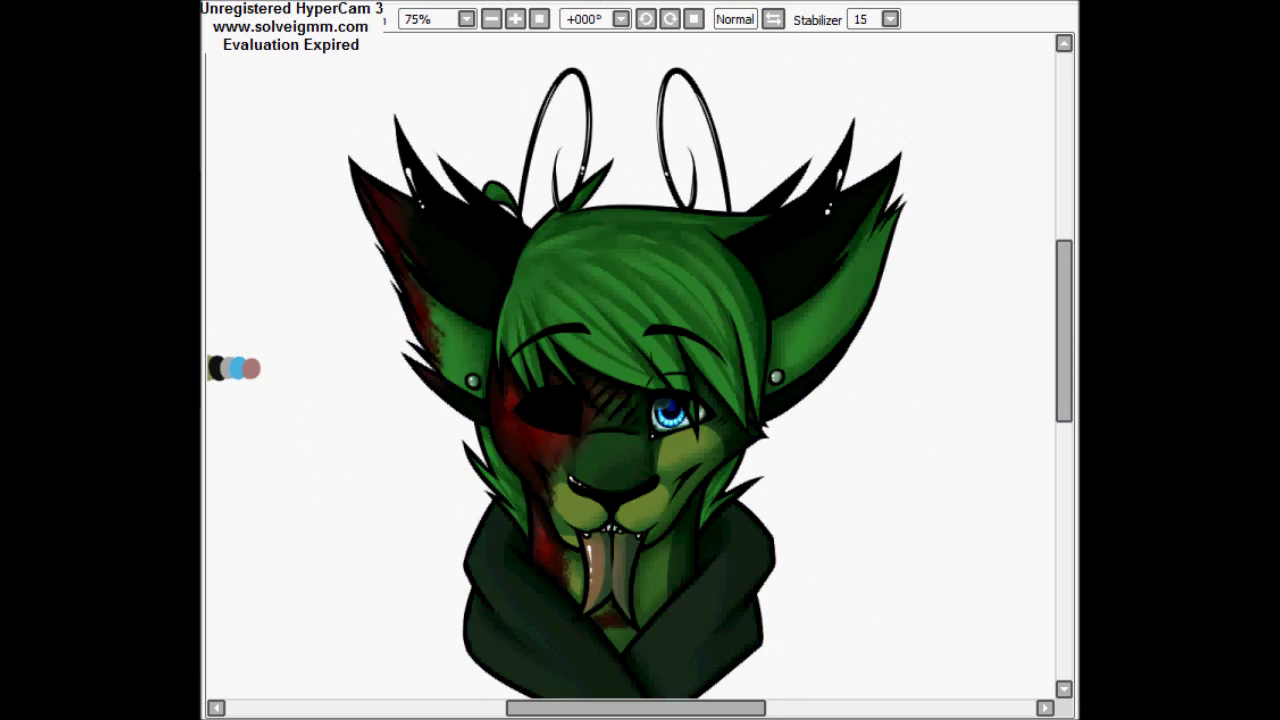
{"action": "mouse_move", "coordinate": [1063, 340]}
{"action": "left_mouse_down"}
{"action": "mouse_move", "coordinate": [1063, 449]}
{"action": "mouse_move", "coordinate": [1063, 350]}
{"action": "left_mouse_up"}
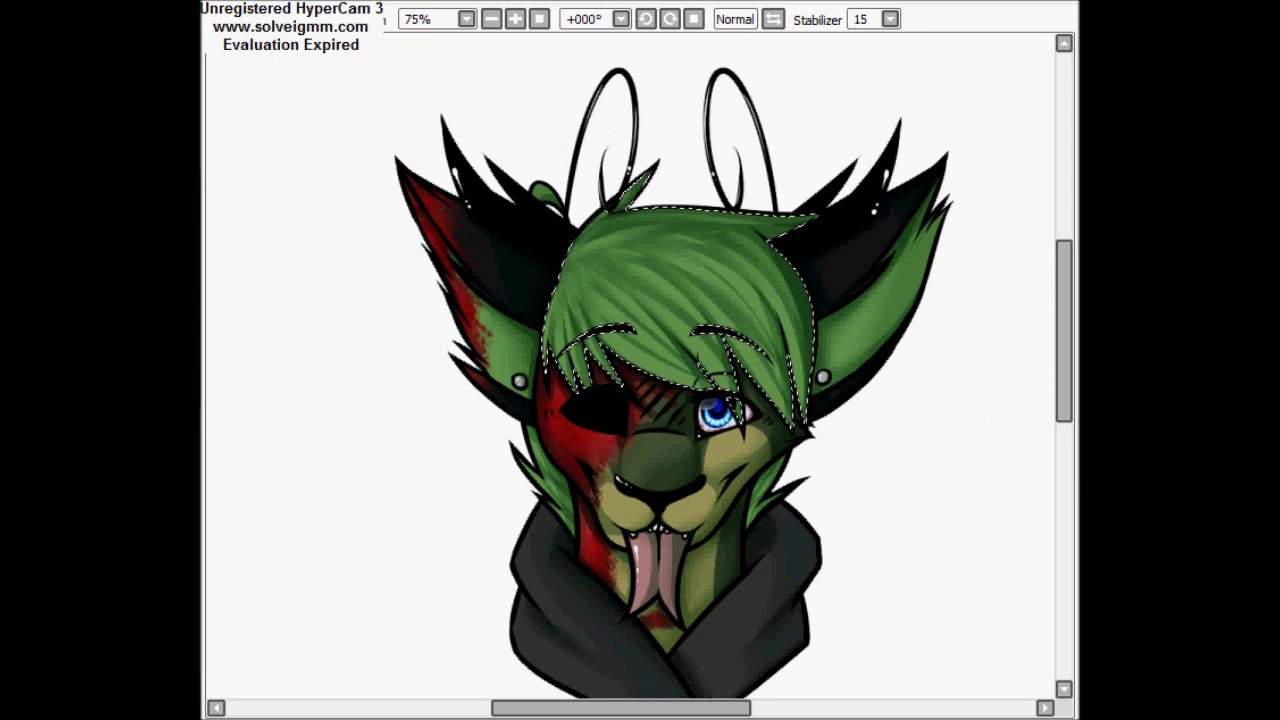
Select the hair and paint a broad white glossy highlight band curving across it, tapering toward the fringe.
{"action": "left_click_drag", "start_coordinate": [765, 222], "coordinate": [723, 288]}
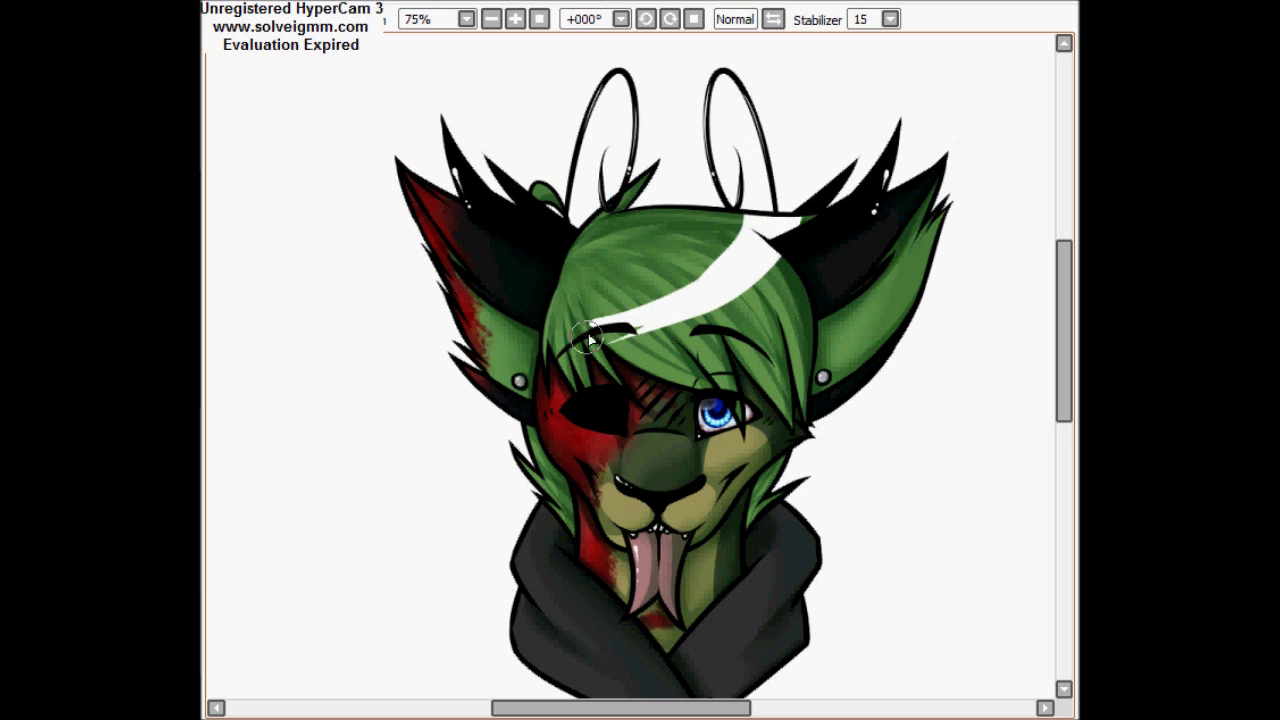
{"action": "mouse_move", "coordinate": [600, 310]}
{"action": "left_mouse_down"}
{"action": "mouse_move", "coordinate": [760, 220]}
{"action": "mouse_move", "coordinate": [740, 210]}
{"action": "left_mouse_up"}
Hand-letter the word "BUG" in thick, blocky black strokes on the empty canvas near the bottom.
{"action": "left_click_drag", "start_coordinate": [1064, 381], "coordinate": [1066, 449]}
{"action": "left_click_drag", "start_coordinate": [332, 330], "coordinate": [336, 460]}
{"action": "mouse_move", "coordinate": [310, 396]}
{"action": "left_mouse_down"}
{"action": "mouse_move", "coordinate": [310, 245]}
{"action": "mouse_move", "coordinate": [400, 390]}
{"action": "mouse_move", "coordinate": [310, 395]}
{"action": "left_mouse_up"}
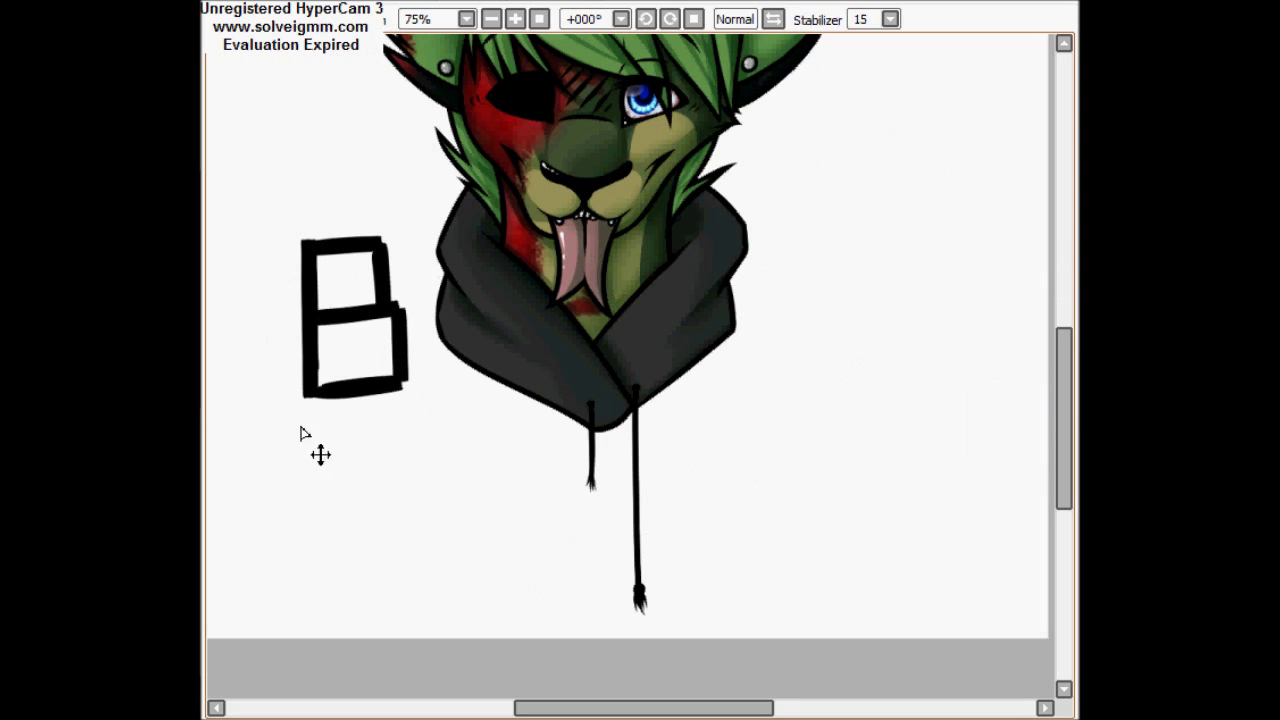
{"action": "left_click_drag", "start_coordinate": [415, 275], "coordinate": [493, 345]}
{"action": "scroll", "coordinate": [447, 367], "scroll_direction": "up", "scroll_amount": 2}
{"action": "mouse_move", "coordinate": [585, 347]}
{"action": "left_mouse_down"}
{"action": "mouse_move", "coordinate": [511, 333]}
{"action": "mouse_move", "coordinate": [603, 280]}
{"action": "left_mouse_up"}
Hand-letter "B01" with a slashed zero in matching thick black strokes beneath the word "BUG".
{"action": "scroll", "coordinate": [349, 369], "scroll_direction": "down", "scroll_amount": 5}
{"action": "mouse_move", "coordinate": [353, 356]}
{"action": "left_mouse_down"}
{"action": "mouse_move", "coordinate": [434, 380]}
{"action": "mouse_move", "coordinate": [366, 491]}
{"action": "left_mouse_up"}
{"action": "mouse_move", "coordinate": [482, 330]}
{"action": "left_mouse_down"}
{"action": "mouse_move", "coordinate": [514, 463]}
{"action": "mouse_move", "coordinate": [479, 365]}
{"action": "mouse_move", "coordinate": [515, 465]}
{"action": "left_mouse_up"}
{"action": "left_click_drag", "start_coordinate": [588, 335], "coordinate": [648, 430]}
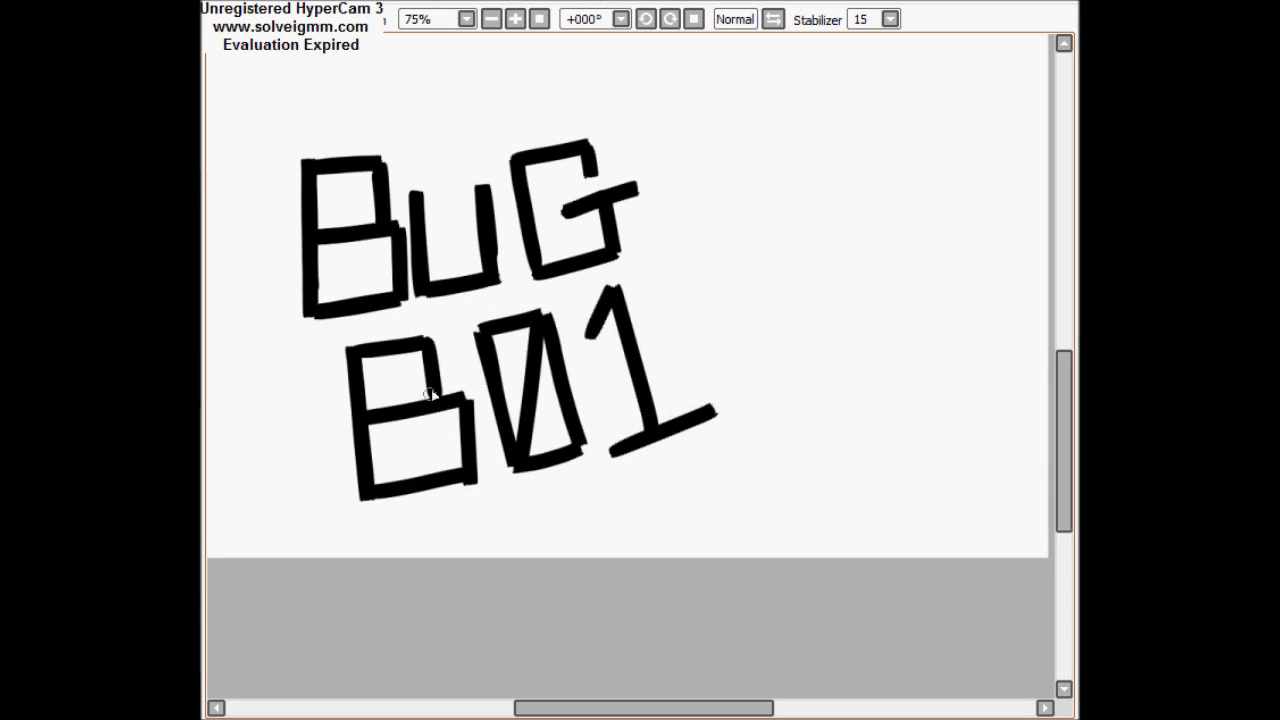
Lasso the "B01" lettering and rotate and shift it so it lines up beneath "BUG".
{"action": "scroll", "coordinate": [378, 333], "scroll_direction": "up", "scroll_amount": 1}
{"action": "left_click_drag", "start_coordinate": [309, 400], "coordinate": [771, 509]}
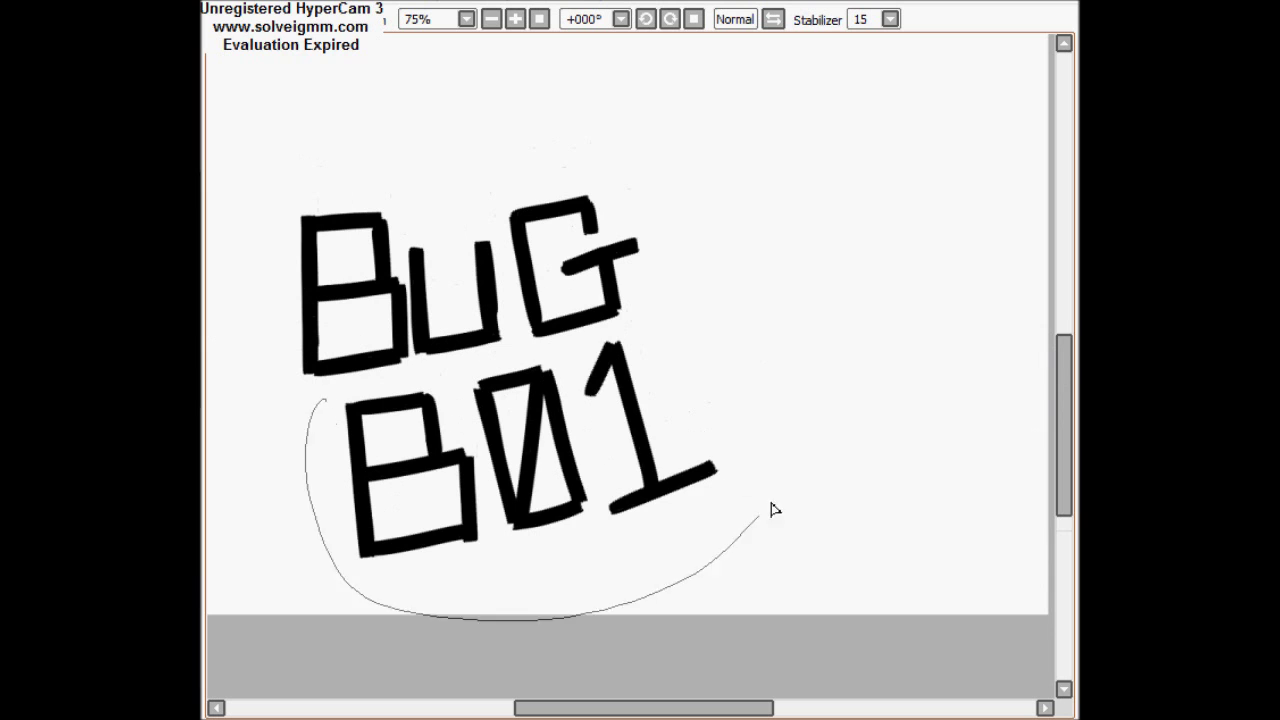
{"action": "mouse_move", "coordinate": [466, 520]}
{"action": "left_mouse_down"}
{"action": "mouse_move", "coordinate": [651, 517]}
{"action": "mouse_move", "coordinate": [629, 443]}
{"action": "left_mouse_up"}
{"action": "key", "text": "ctrl+t"}
{"action": "left_click_drag", "start_coordinate": [680, 345], "coordinate": [703, 370]}
{"action": "key", "text": "Return"}
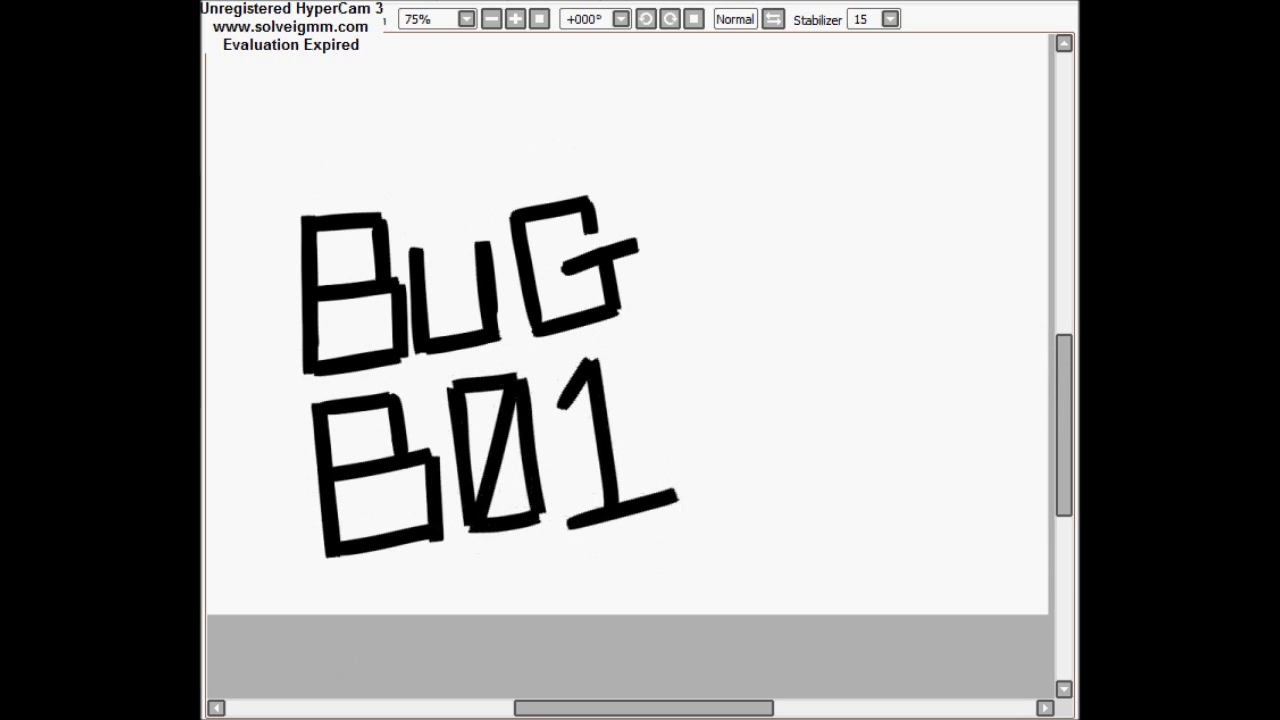
Move the whole "BUG B01" lettering over the character's lower hood and drawstrings.
{"action": "left_click_drag", "start_coordinate": [594, 419], "coordinate": [590, 405]}
{"action": "scroll", "coordinate": [471, 620], "scroll_direction": "up", "scroll_amount": 1}
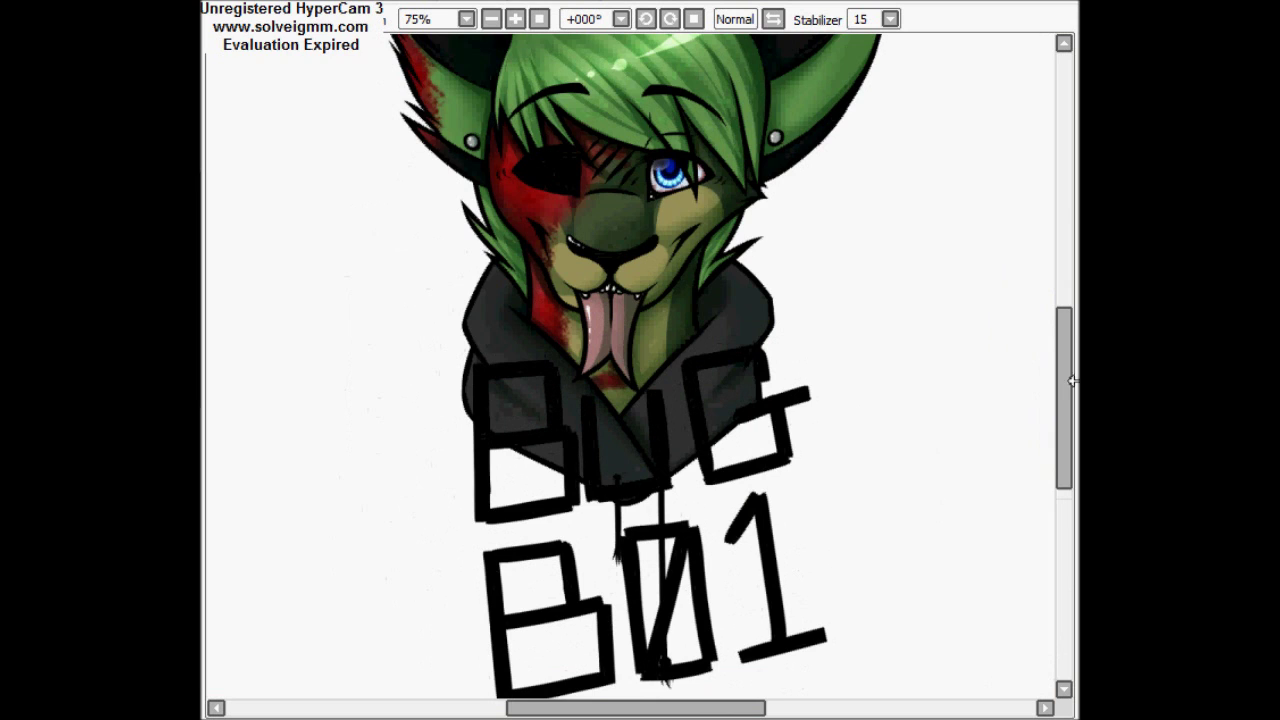
{"action": "mouse_move", "coordinate": [1064, 381]}
{"action": "left_mouse_down"}
{"action": "mouse_move", "coordinate": [1064, 240]}
{"action": "mouse_move", "coordinate": [1064, 390]}
{"action": "left_mouse_up"}
Select the area around the "BUG B01" letters and outline them in light green.
{"action": "left_click_drag", "start_coordinate": [490, 400], "coordinate": [790, 380]}
{"action": "left_click_drag", "start_coordinate": [500, 580], "coordinate": [700, 560]}
{"action": "left_click_drag", "start_coordinate": [740, 470], "coordinate": [790, 600]}
{"action": "mouse_move", "coordinate": [1064, 400]}
{"action": "left_mouse_down"}
{"action": "mouse_move", "coordinate": [1063, 440]}
{"action": "mouse_move", "coordinate": [1064, 395]}
{"action": "left_mouse_up"}
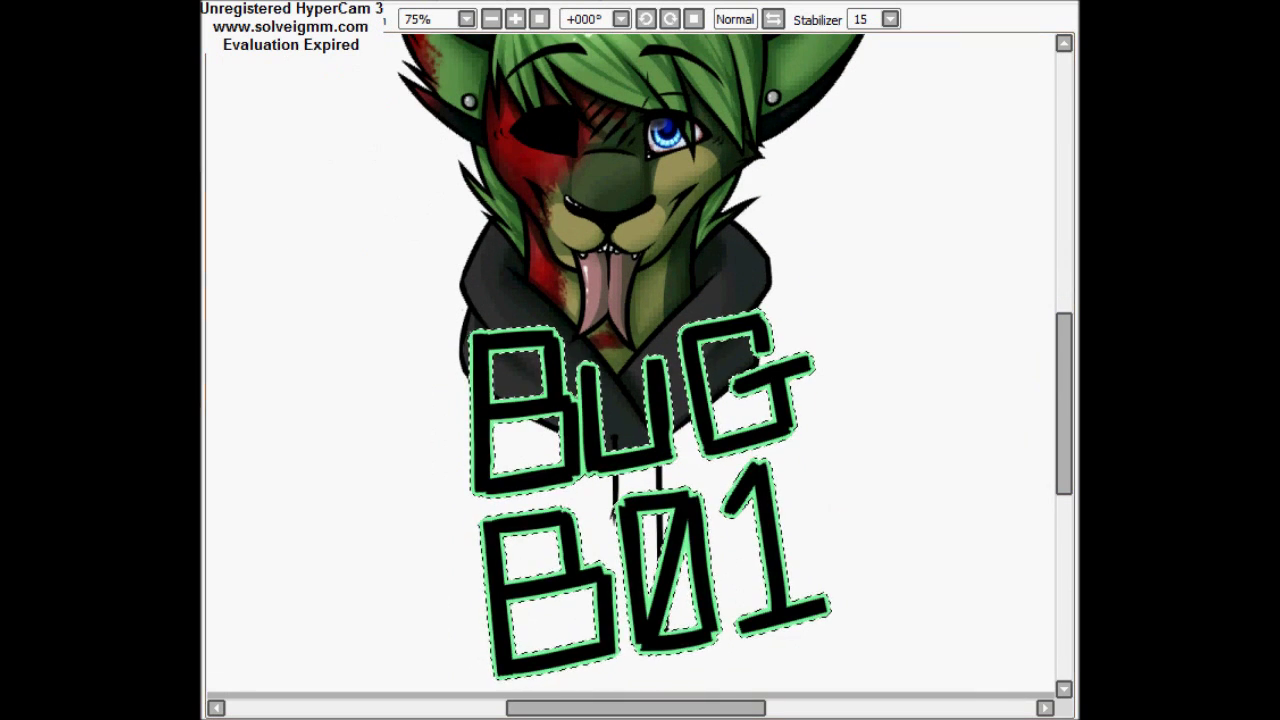
Fill the background with medium dark green and tint parts of the lettering's outline light cyan.
{"action": "mouse_move", "coordinate": [1064, 400]}
{"action": "left_mouse_down"}
{"action": "mouse_move", "coordinate": [1057, 386]}
{"action": "mouse_move", "coordinate": [1063, 410]}
{"action": "left_mouse_up"}
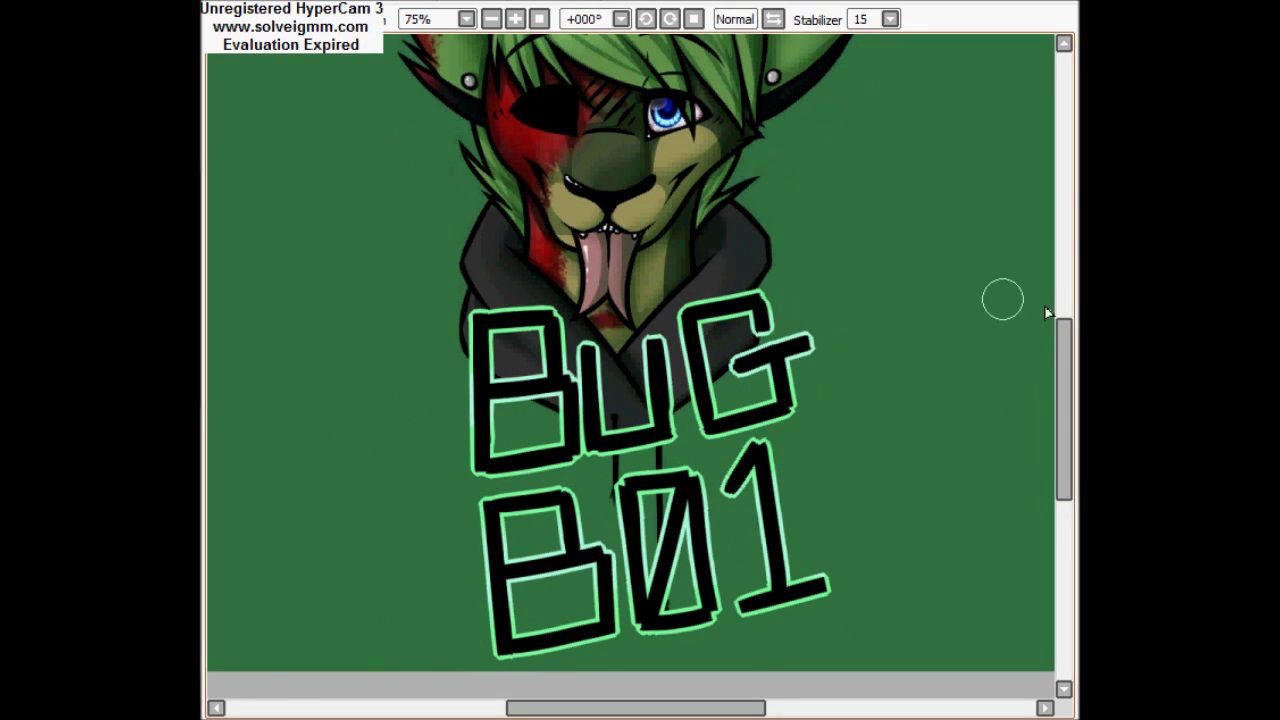
{"action": "scroll", "coordinate": [337, 570], "scroll_direction": "up", "scroll_amount": 3}
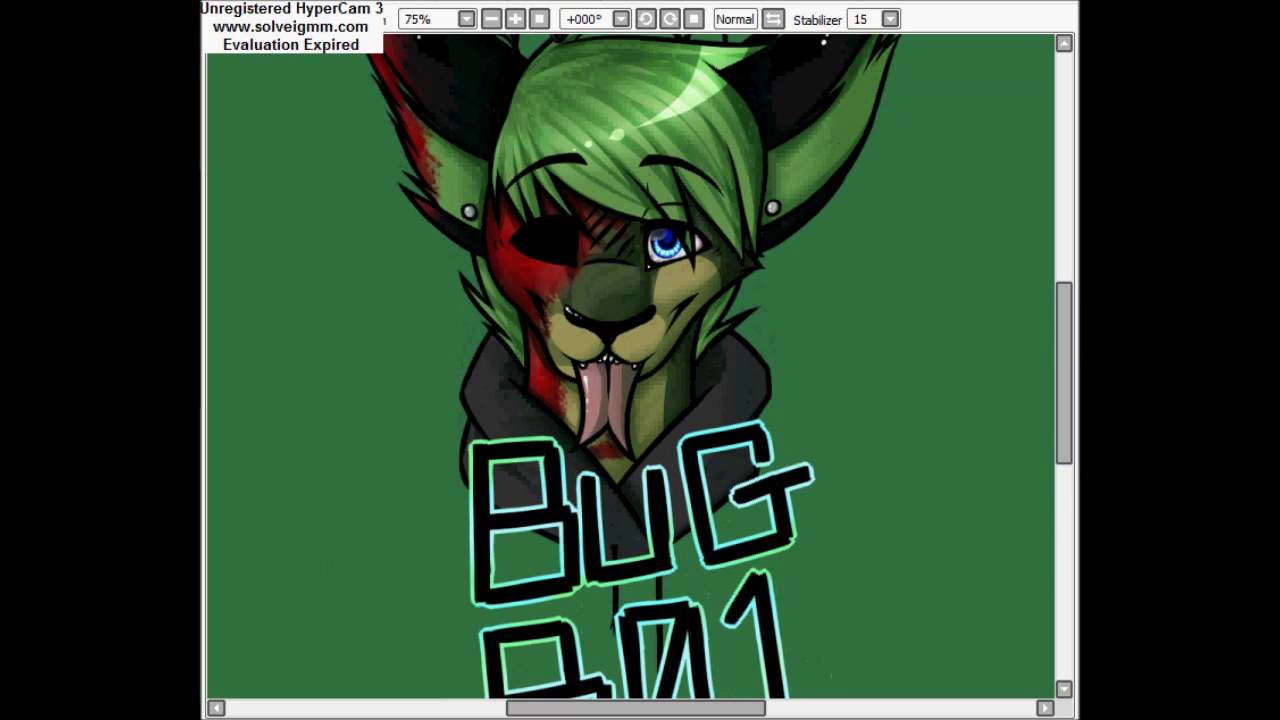
{"action": "scroll", "coordinate": [471, 434], "scroll_direction": "down", "scroll_amount": 4}
Paint a soft green and cyan glow around the lettering and recolour the black letters dark green.
{"action": "mouse_move", "coordinate": [471, 434]}
{"action": "left_mouse_down"}
{"action": "mouse_move", "coordinate": [615, 499]}
{"action": "mouse_move", "coordinate": [560, 500]}
{"action": "left_mouse_up"}
{"action": "mouse_move", "coordinate": [520, 560]}
{"action": "left_mouse_down"}
{"action": "mouse_move", "coordinate": [635, 440]}
{"action": "mouse_move", "coordinate": [737, 563]}
{"action": "mouse_move", "coordinate": [718, 437]}
{"action": "left_mouse_up"}
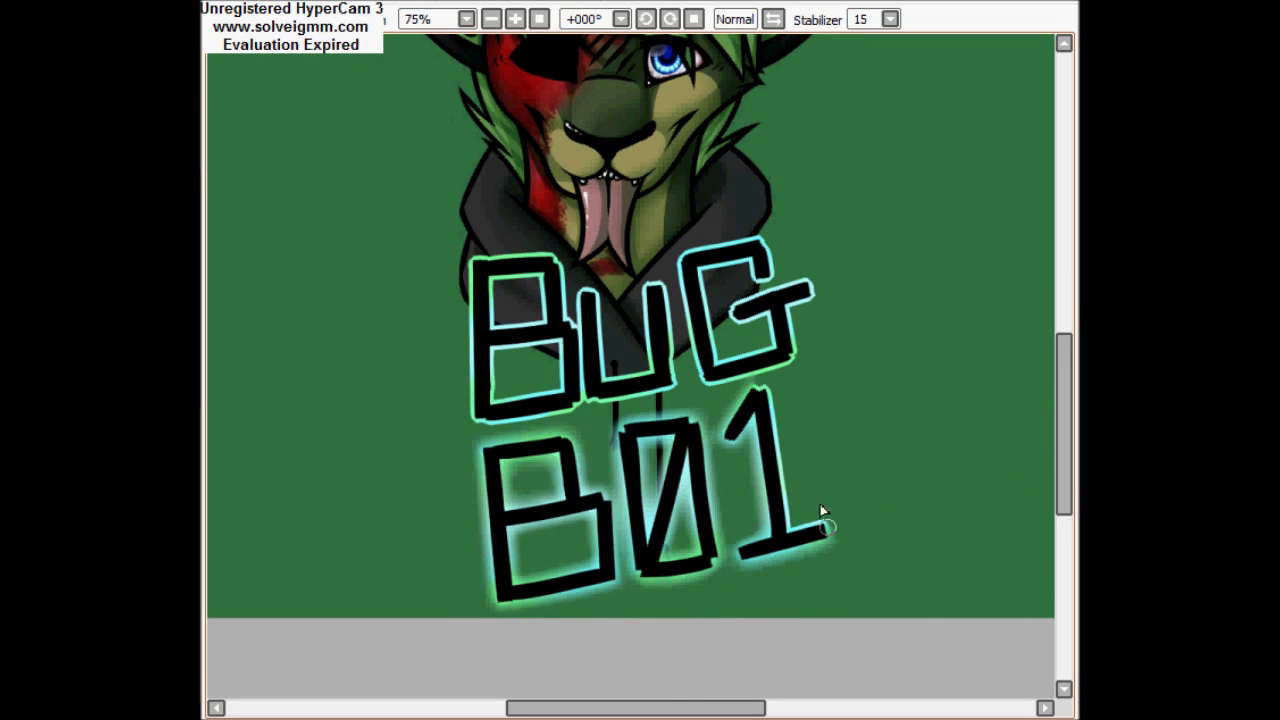
{"action": "mouse_move", "coordinate": [727, 368]}
{"action": "left_mouse_down"}
{"action": "mouse_move", "coordinate": [712, 394]}
{"action": "mouse_move", "coordinate": [640, 380]}
{"action": "mouse_move", "coordinate": [580, 403]}
{"action": "mouse_move", "coordinate": [503, 348]}
{"action": "mouse_move", "coordinate": [523, 334]}
{"action": "left_mouse_up"}
{"action": "scroll", "coordinate": [523, 334], "scroll_direction": "up", "scroll_amount": 3}
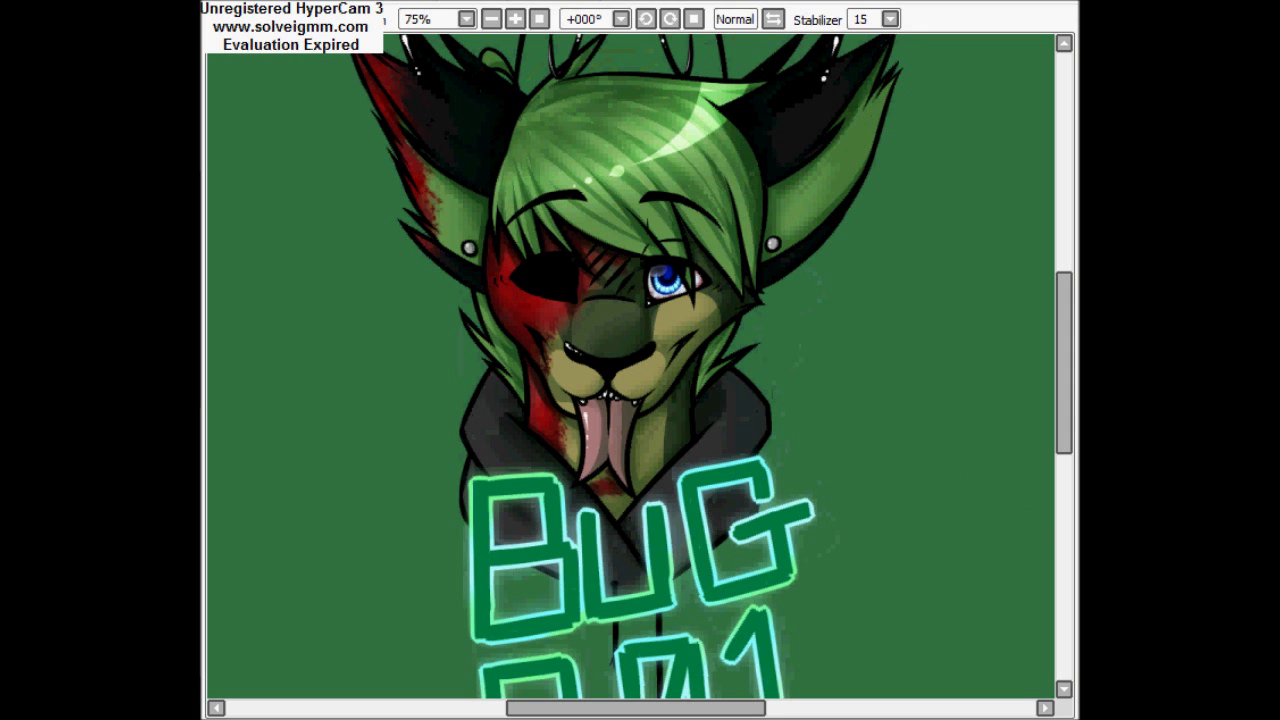
Outline the character's whole silhouette, including ears, horns and antennae, in light green and cyan.
{"action": "left_click_drag", "start_coordinate": [470, 538], "coordinate": [826, 494]}
{"action": "scroll", "coordinate": [960, 123], "scroll_direction": "up", "scroll_amount": 2}
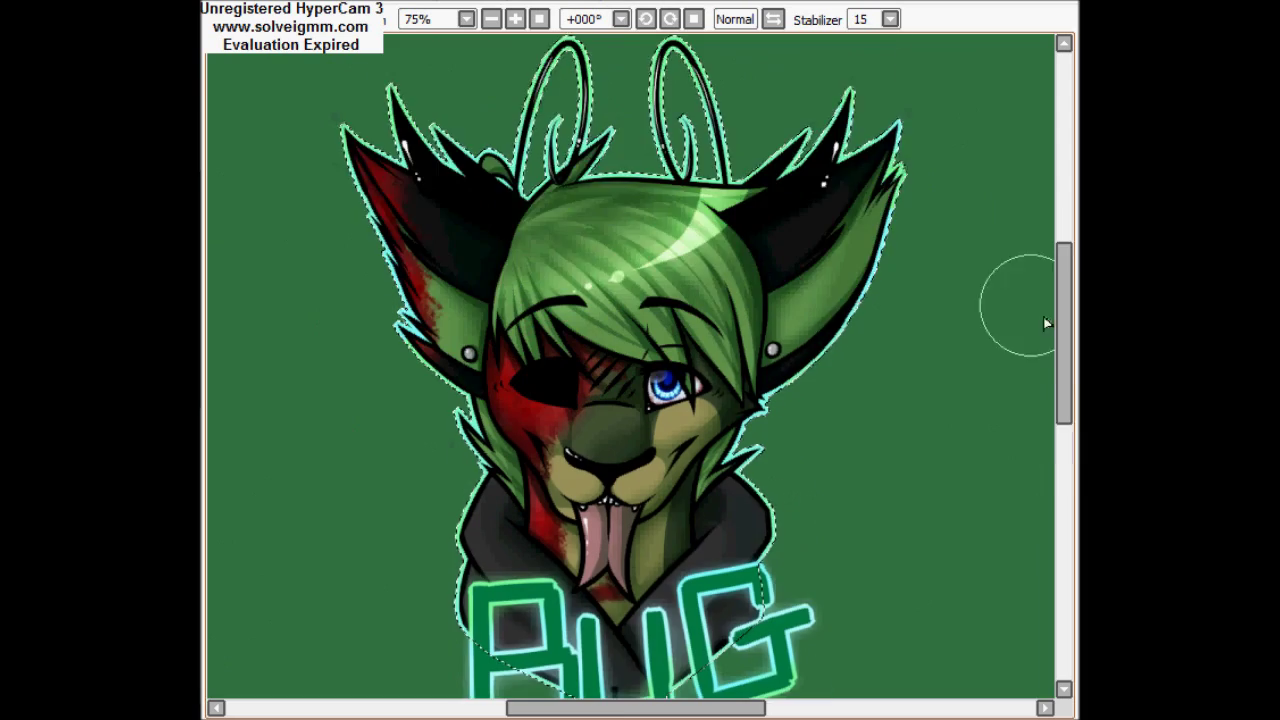
Paint a soft orange-red blush on the cheek below the open eye and across the upper nose.
{"action": "scroll", "coordinate": [677, 433], "scroll_direction": "up", "scroll_amount": 3}
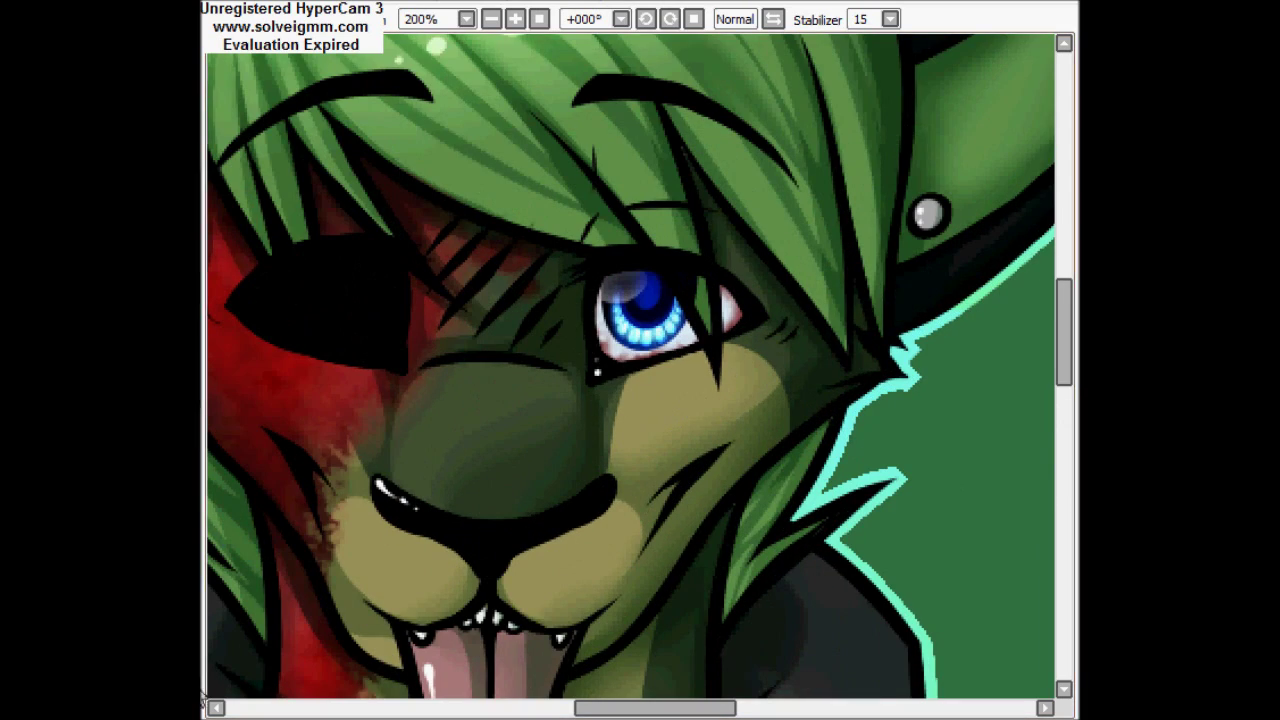
{"action": "left_click_drag", "start_coordinate": [612, 405], "coordinate": [760, 372]}
{"action": "mouse_move", "coordinate": [496, 383]}
{"action": "left_mouse_down"}
{"action": "mouse_move", "coordinate": [609, 371]}
{"action": "mouse_move", "coordinate": [900, 600]}
{"action": "mouse_move", "coordinate": [971, 137]}
{"action": "mouse_move", "coordinate": [610, 150]}
{"action": "left_mouse_up"}
{"action": "left_click_drag", "start_coordinate": [553, 707], "coordinate": [757, 707]}
{"action": "left_click_drag", "start_coordinate": [1064, 261], "coordinate": [1068, 370]}
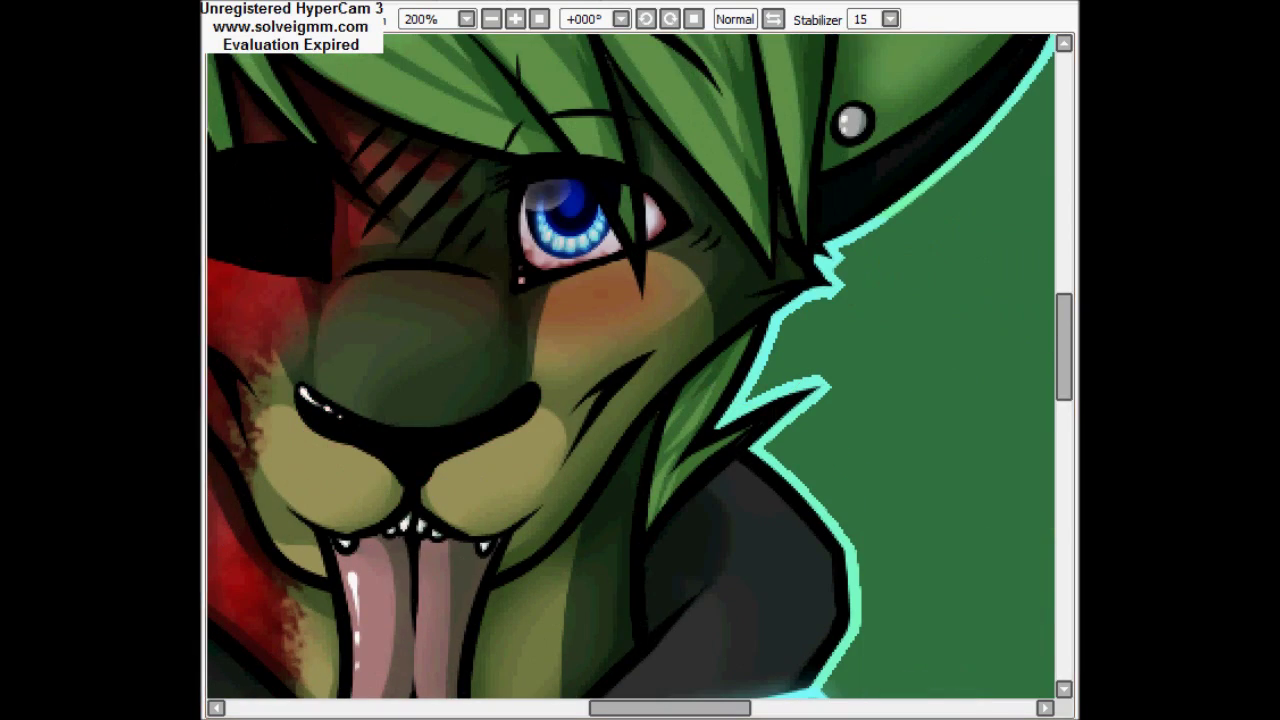